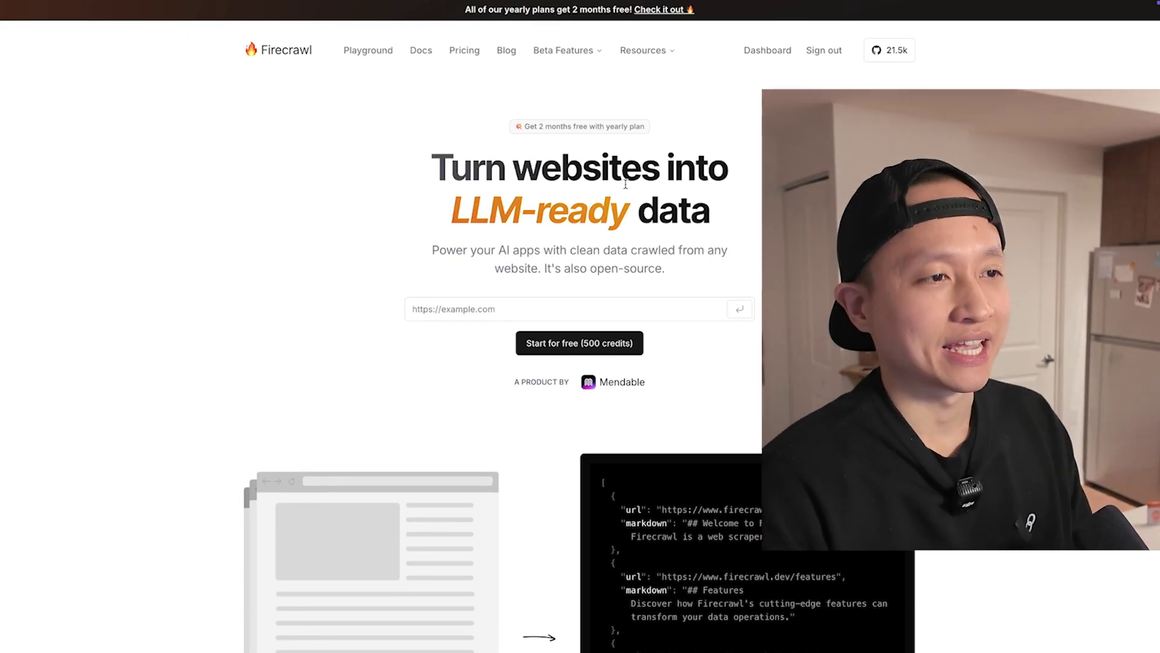
Review the Elasticsearch Index Management list and look through the department sections on the GitLab Handbook home page
mouse_move(625, 21)
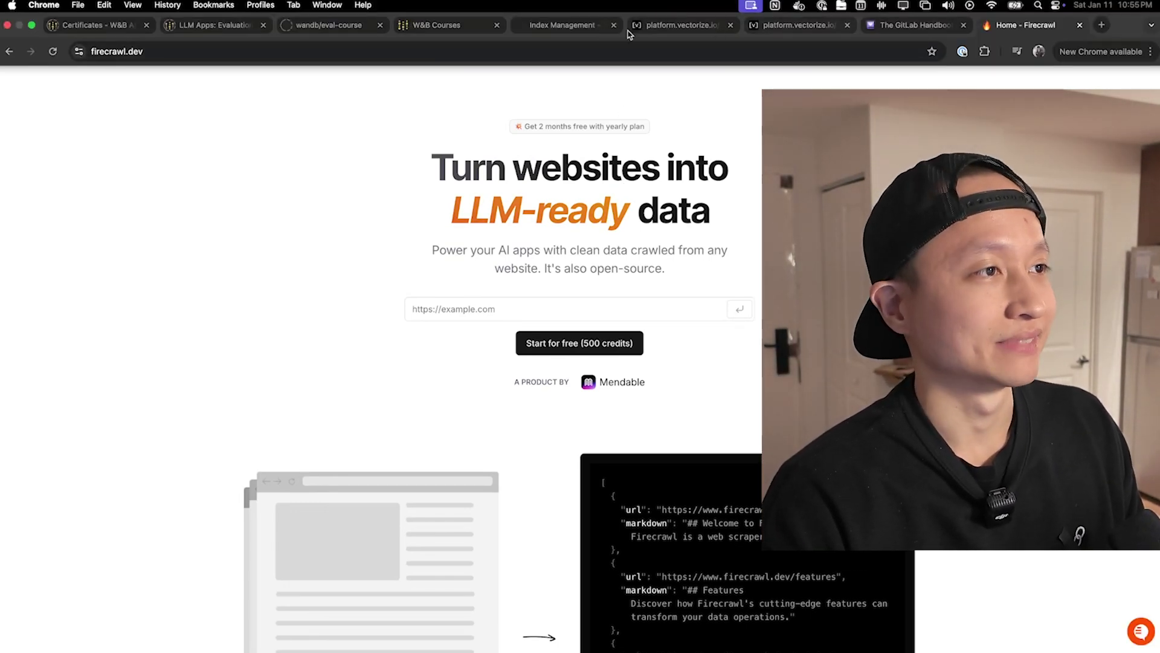
click(562, 25)
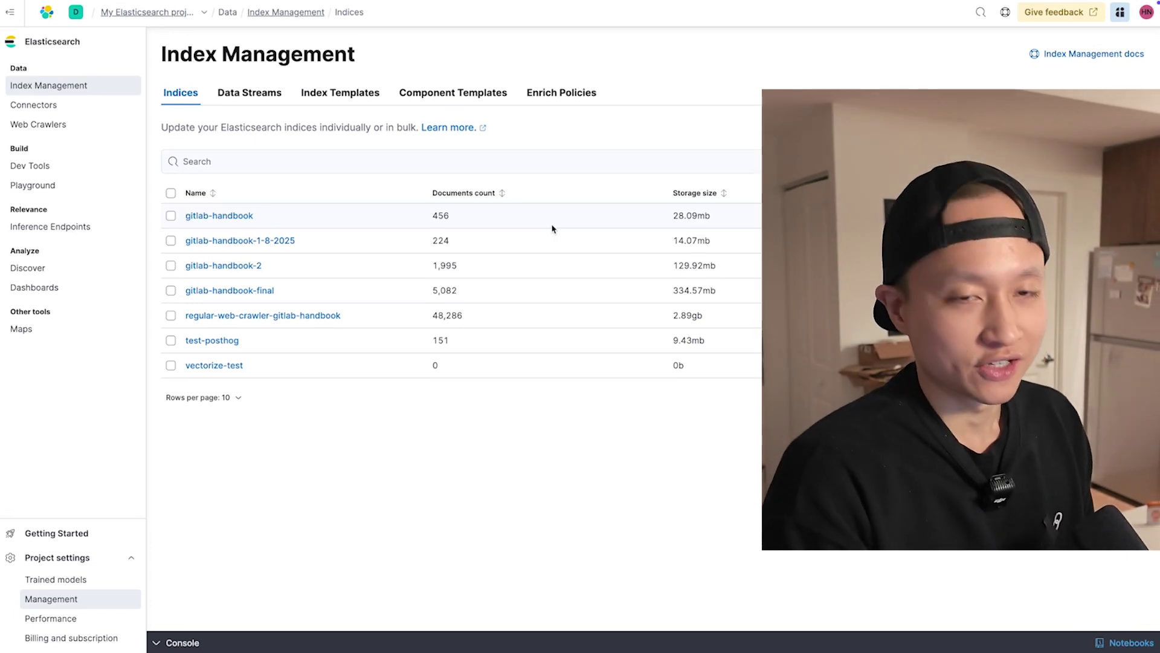
mouse_move(764, 3)
click(823, 25)
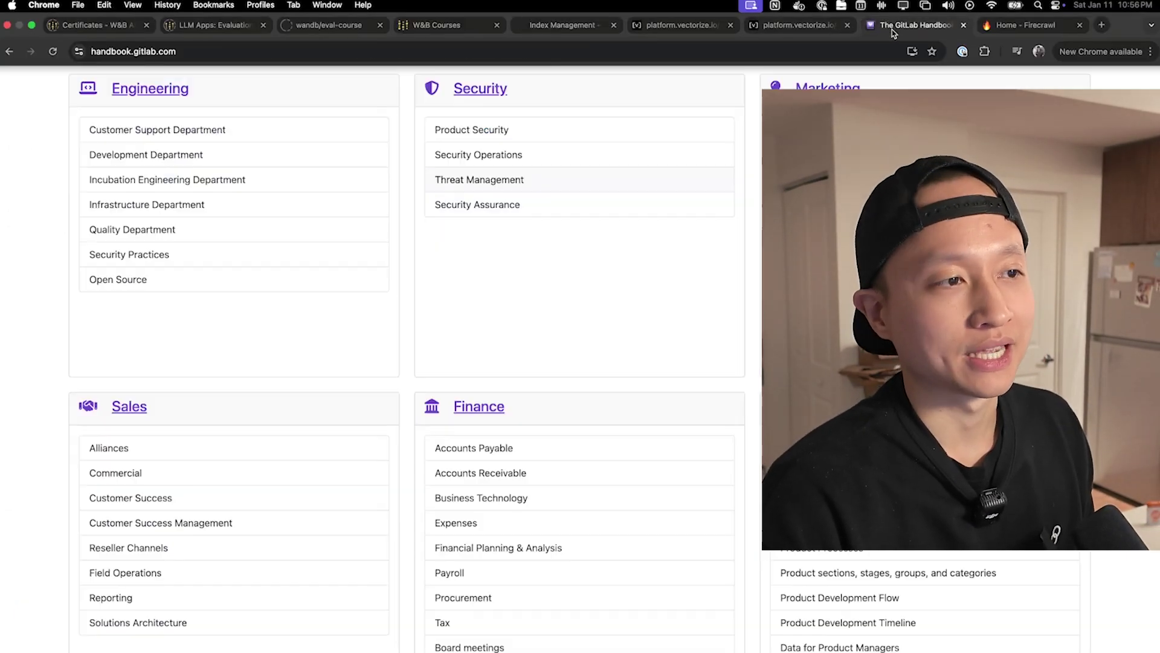
scroll(634, 296, up, 5)
scroll(635, 296, up, 2)
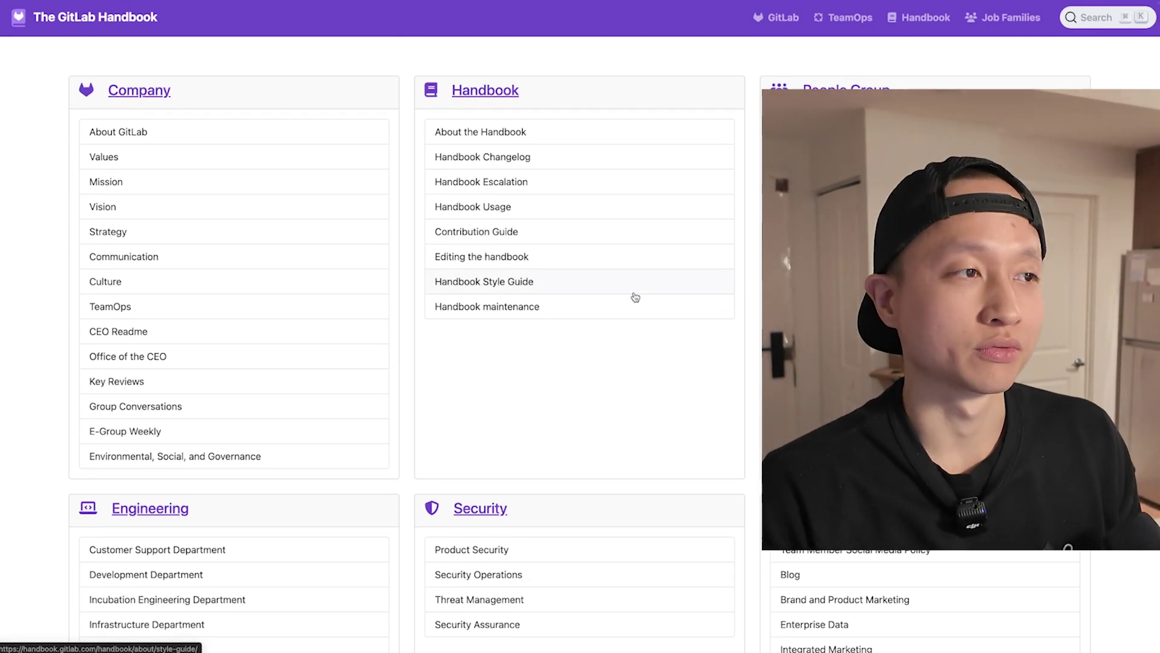
scroll(635, 297, down, 9)
scroll(635, 297, up, 9)
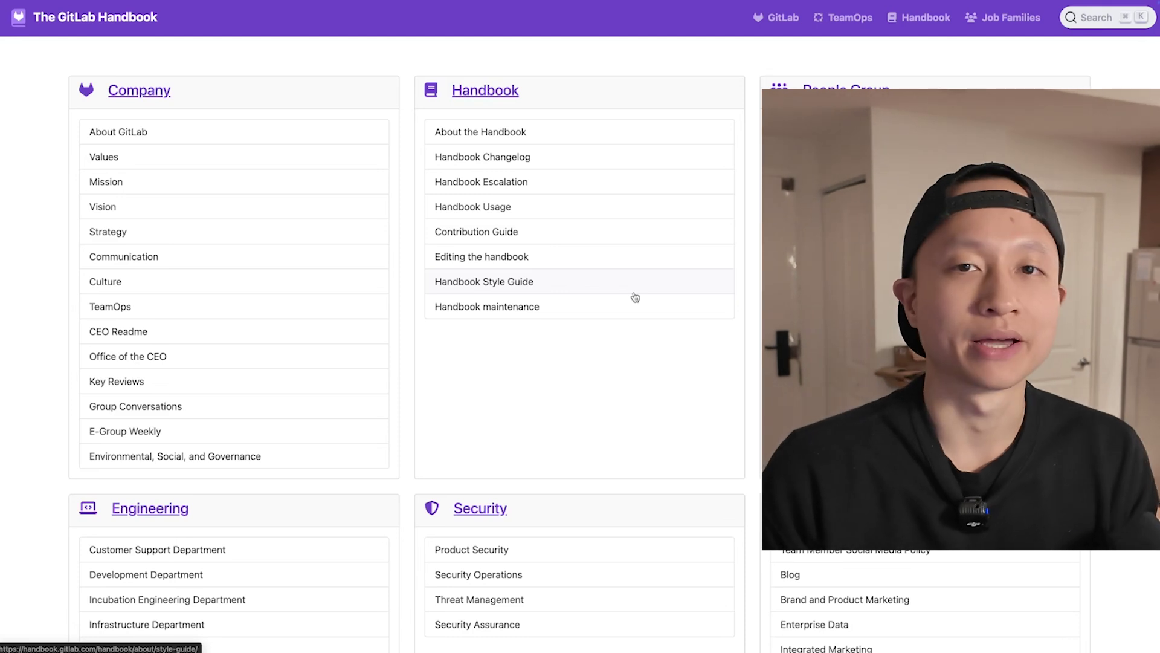
Switch to Vectorize, start a new RAG pipeline and name it gitlab-handbook-3
mouse_move(786, 2)
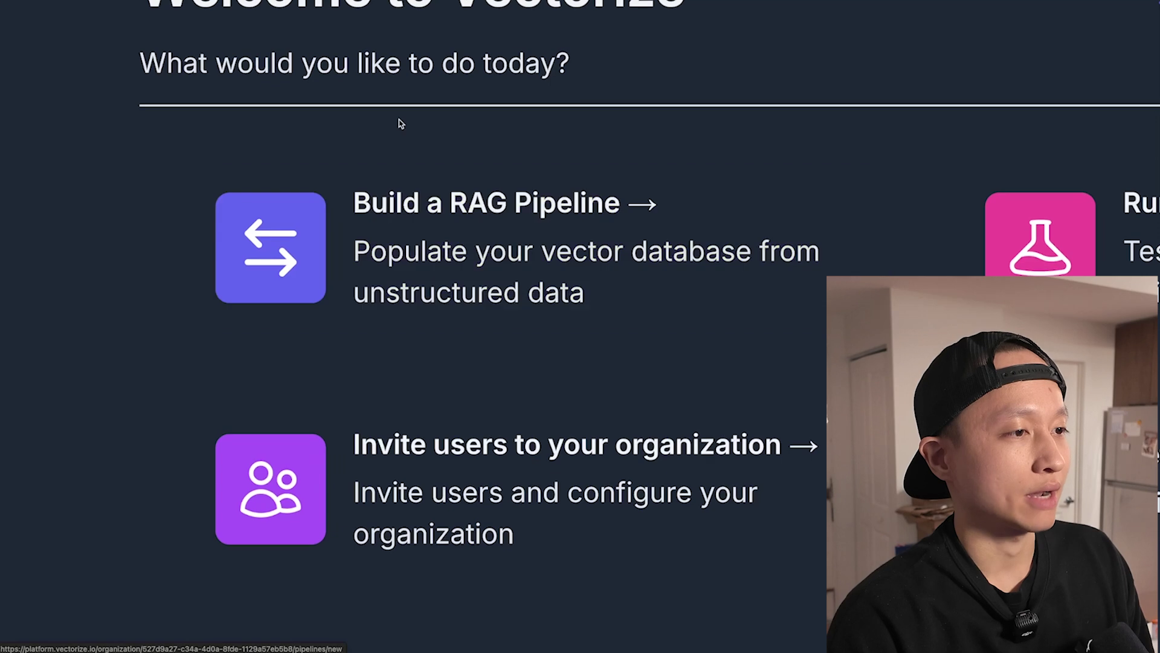
click(508, 248)
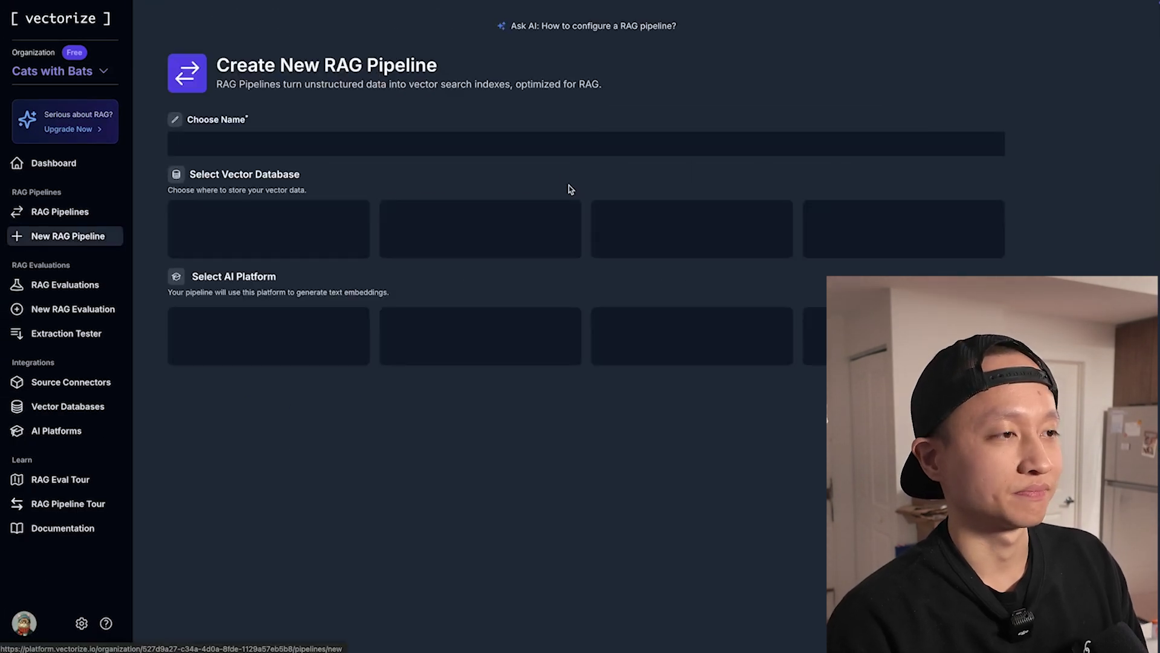
click(334, 144)
key(ctrl+a)
text(git)
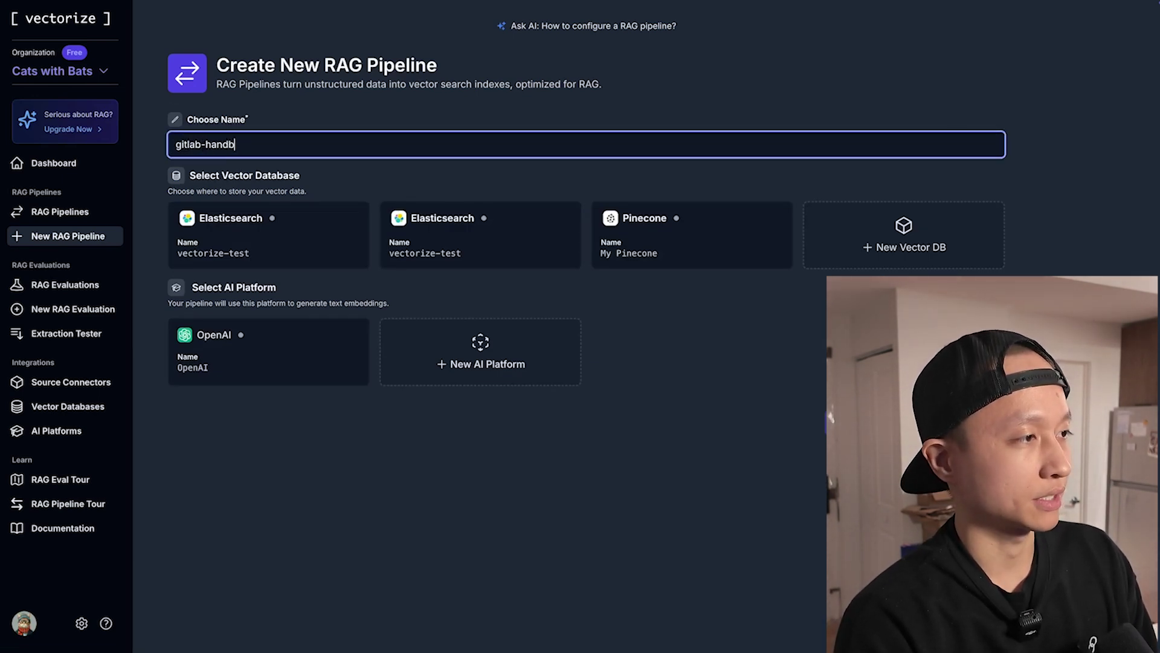
text(lab-handbook)
text(-1)
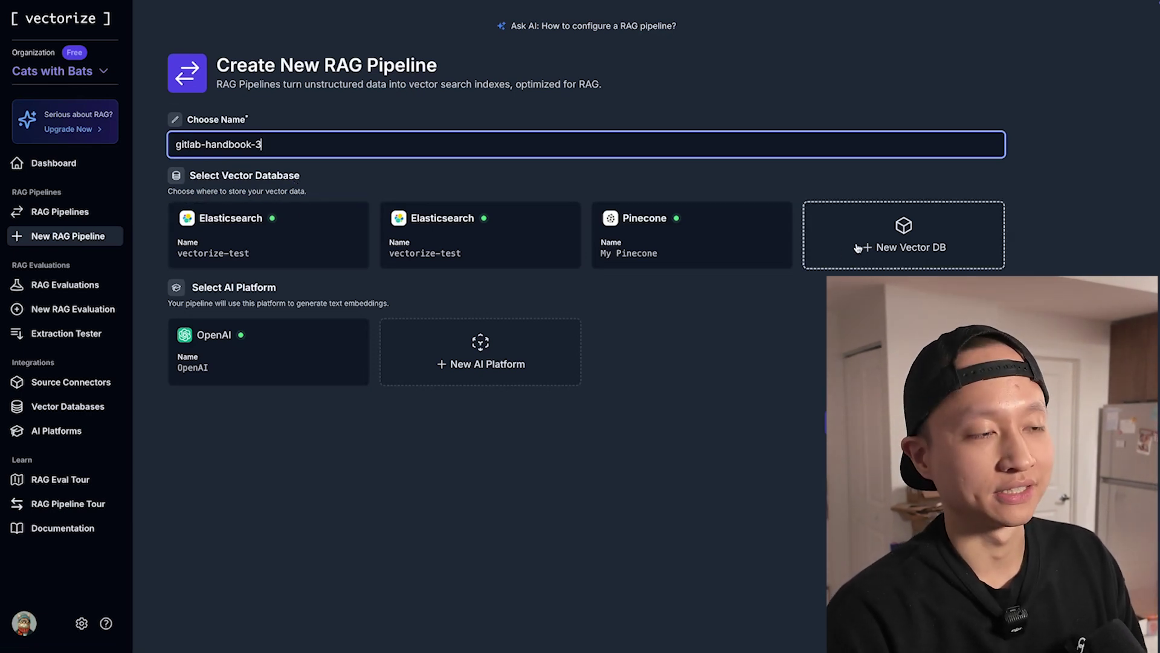
Choose the existing Elasticsearch vectorize-test connection as the vector database and set its index name to gitlab-handbook-3
click(862, 250)
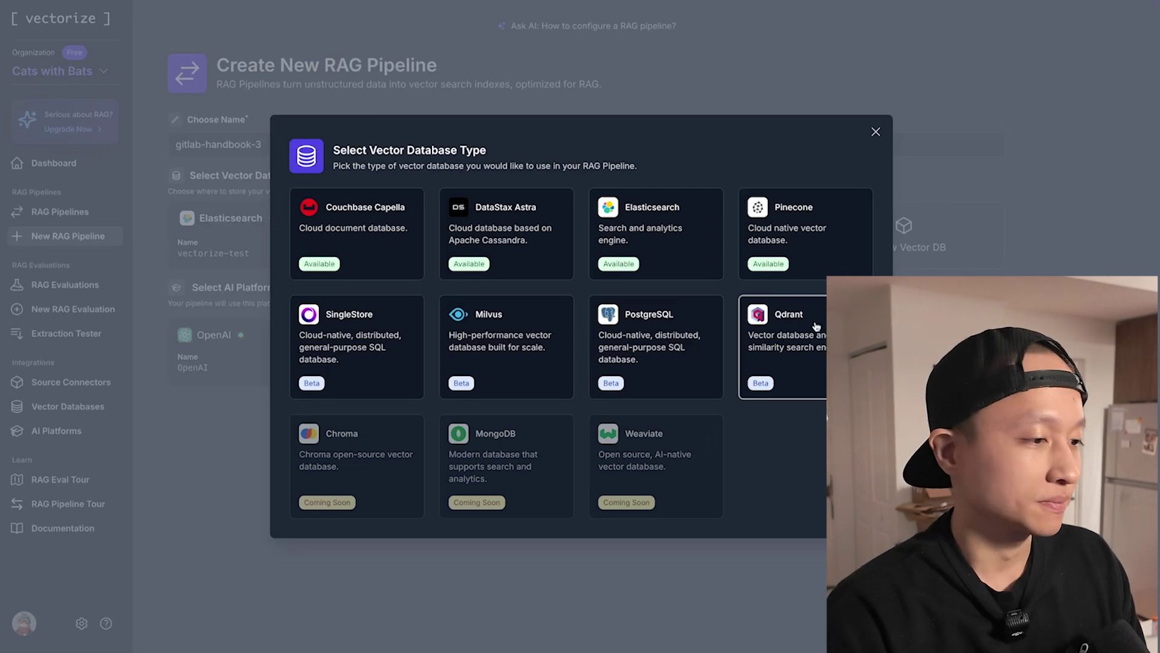
click(913, 227)
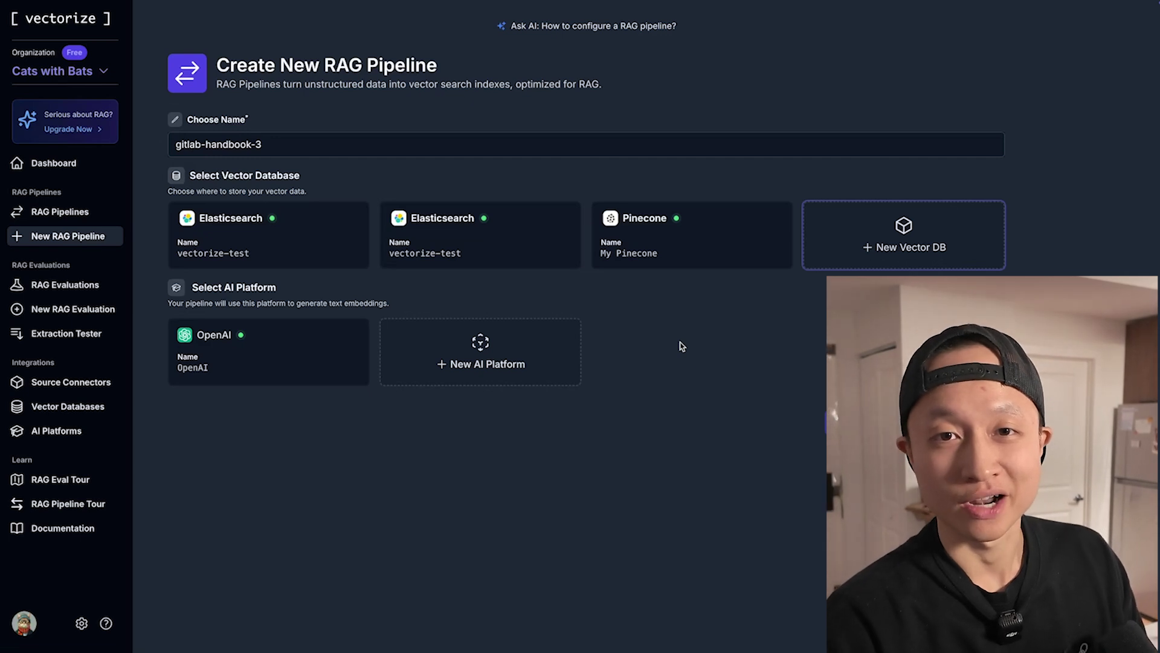
click(292, 234)
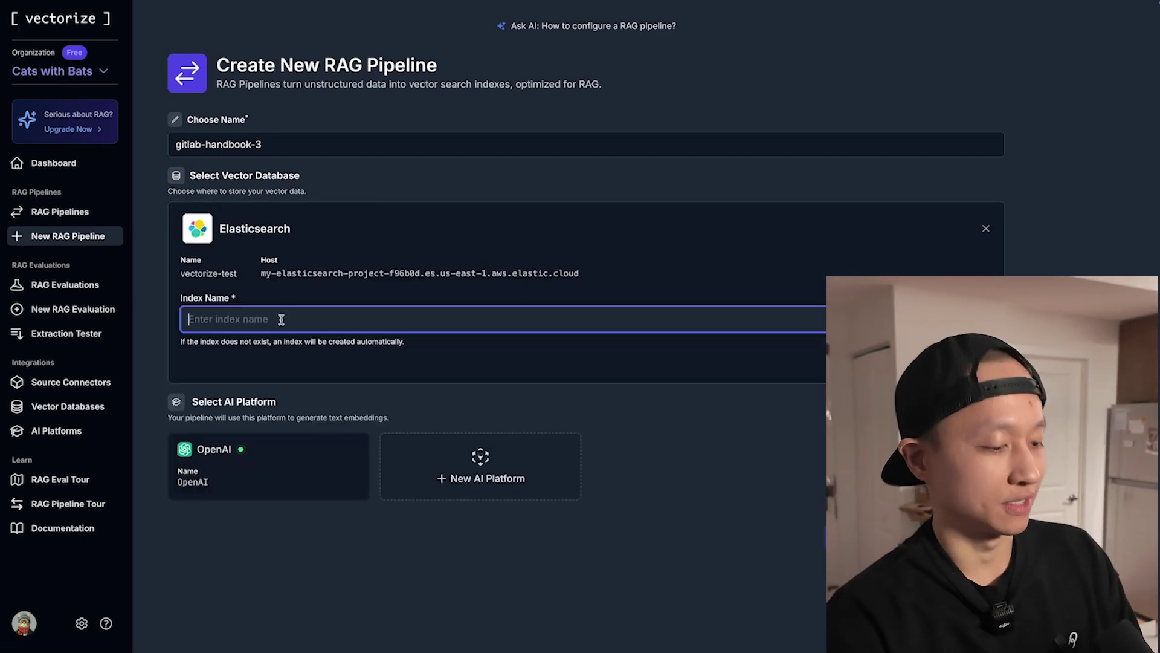
text(git)
key(BackSpace)
key(BackSpace)
key(BackSpace)
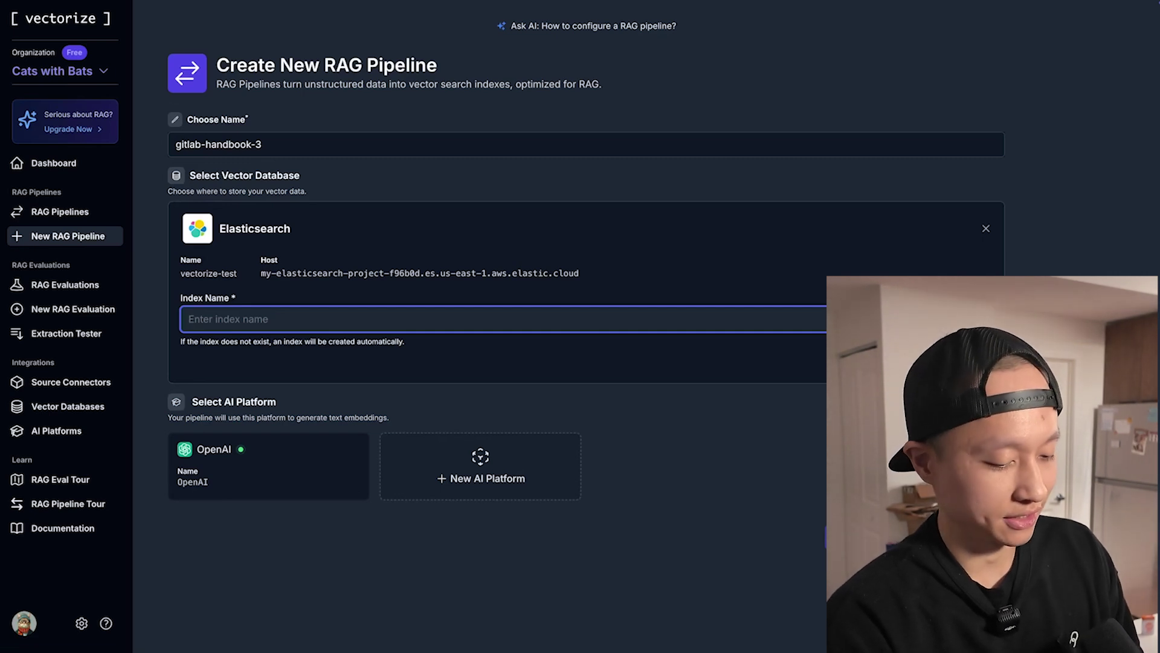
text(gitlab-handbook-3)
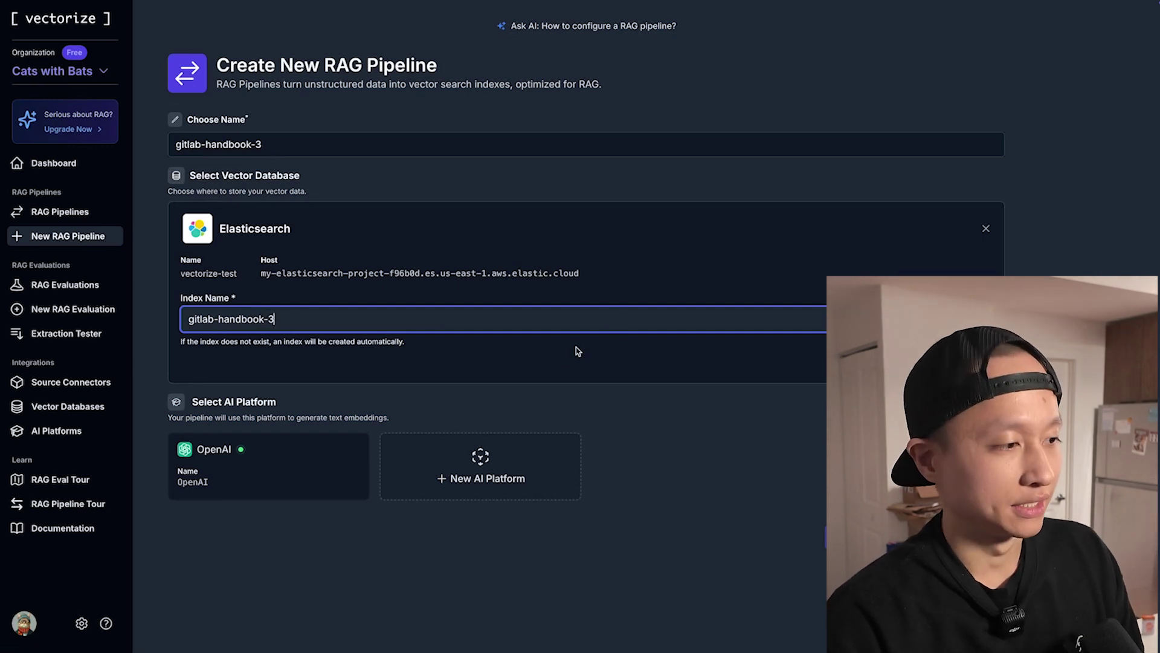
click(543, 384)
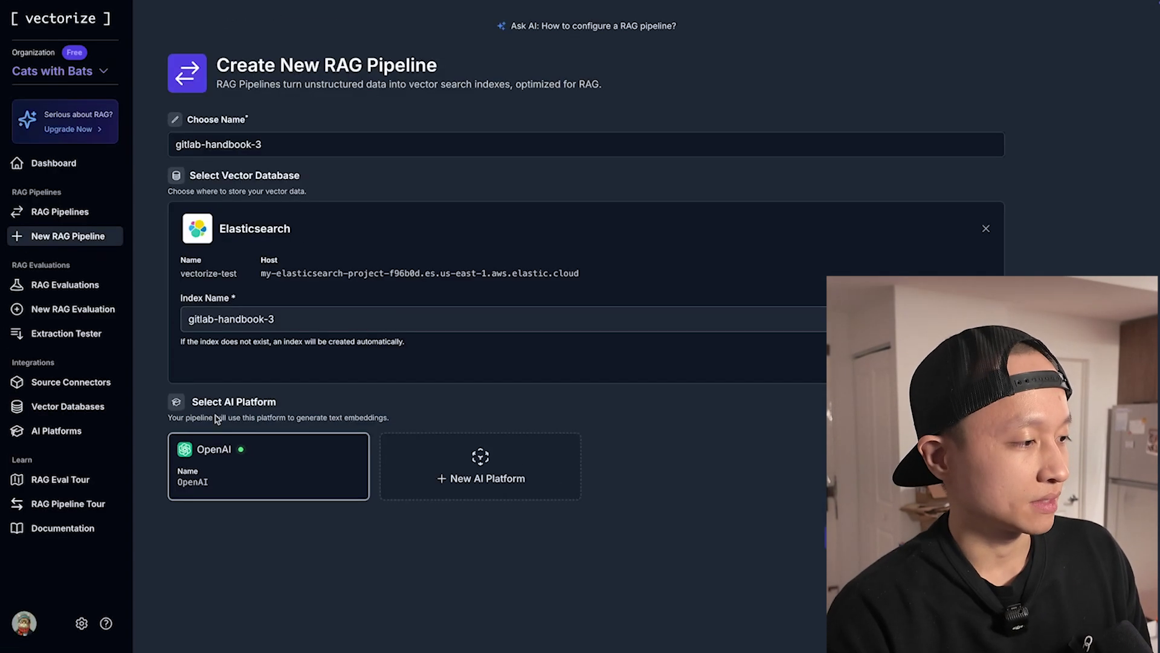
Select OpenAI as the AI platform and set the embedding model to OpenAI v3 Large
click(355, 475)
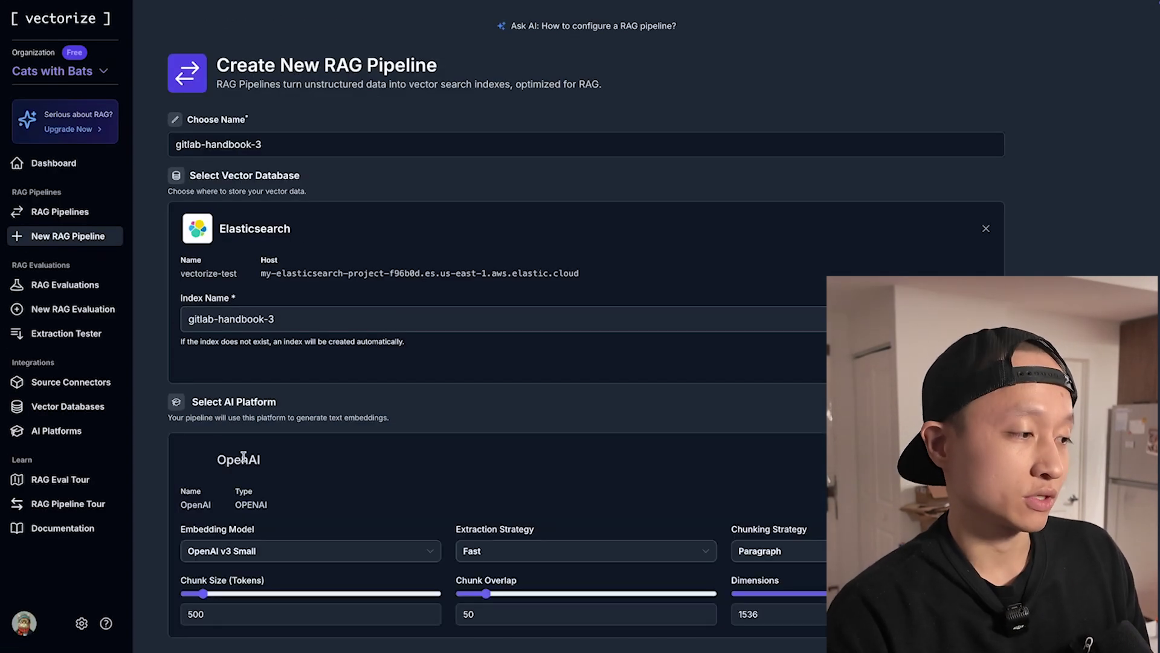
scroll(348, 482, down, 1)
click(304, 505)
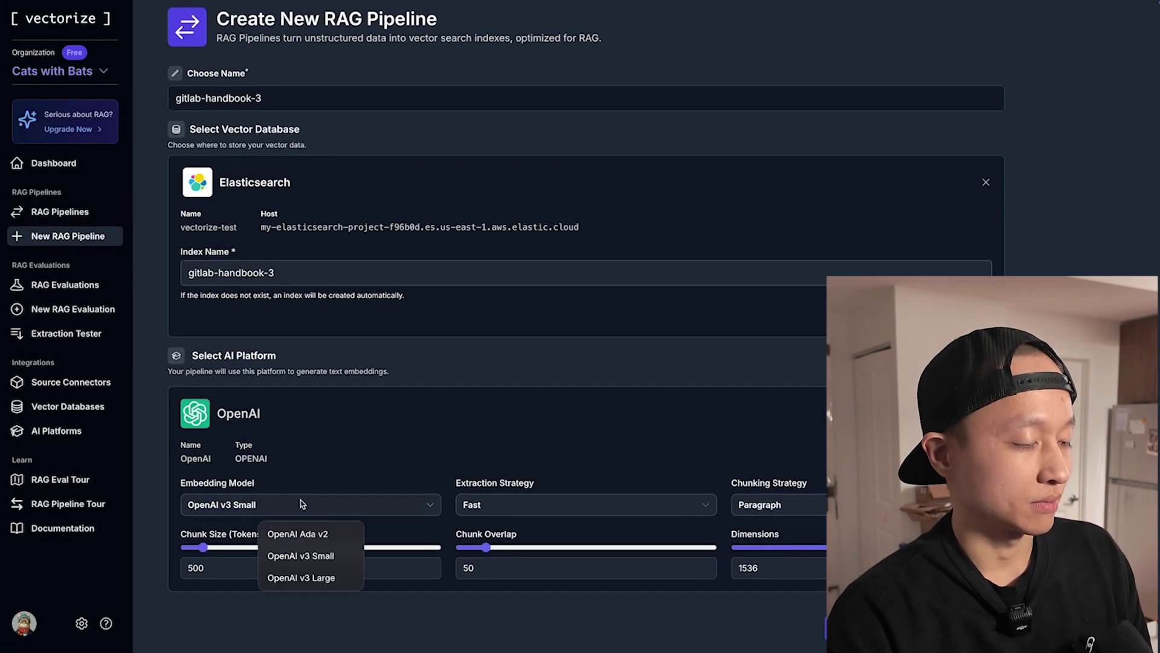
click(332, 576)
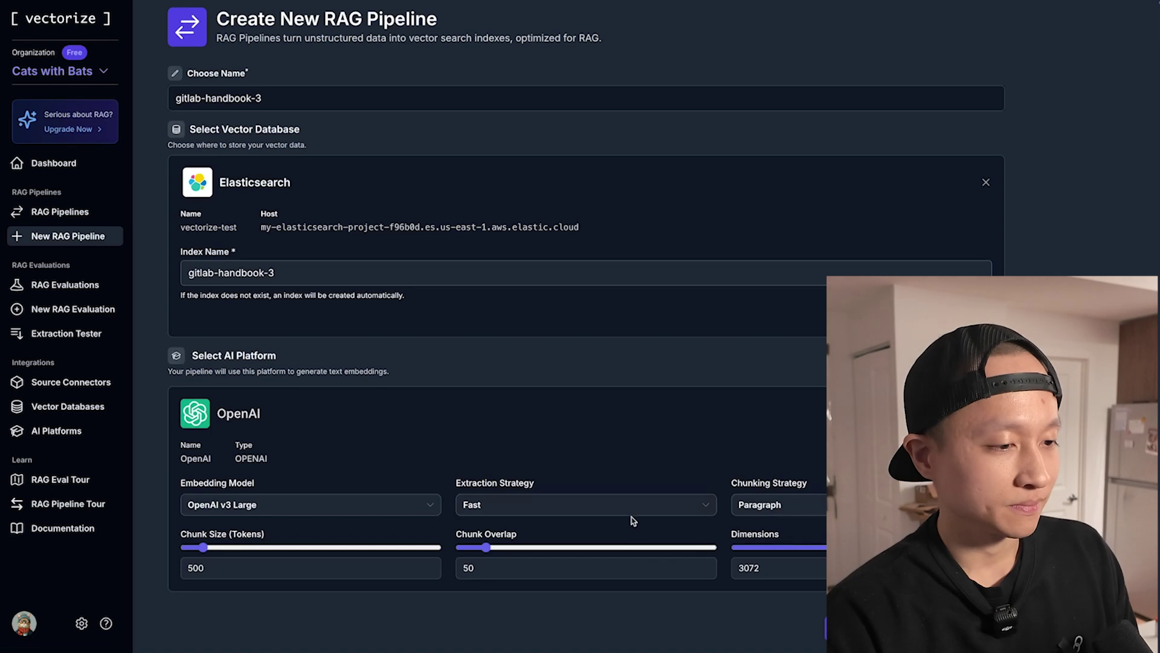
Keep the Fast extraction strategy and proceed to the pipeline's source connectors
click(628, 510)
click(628, 509)
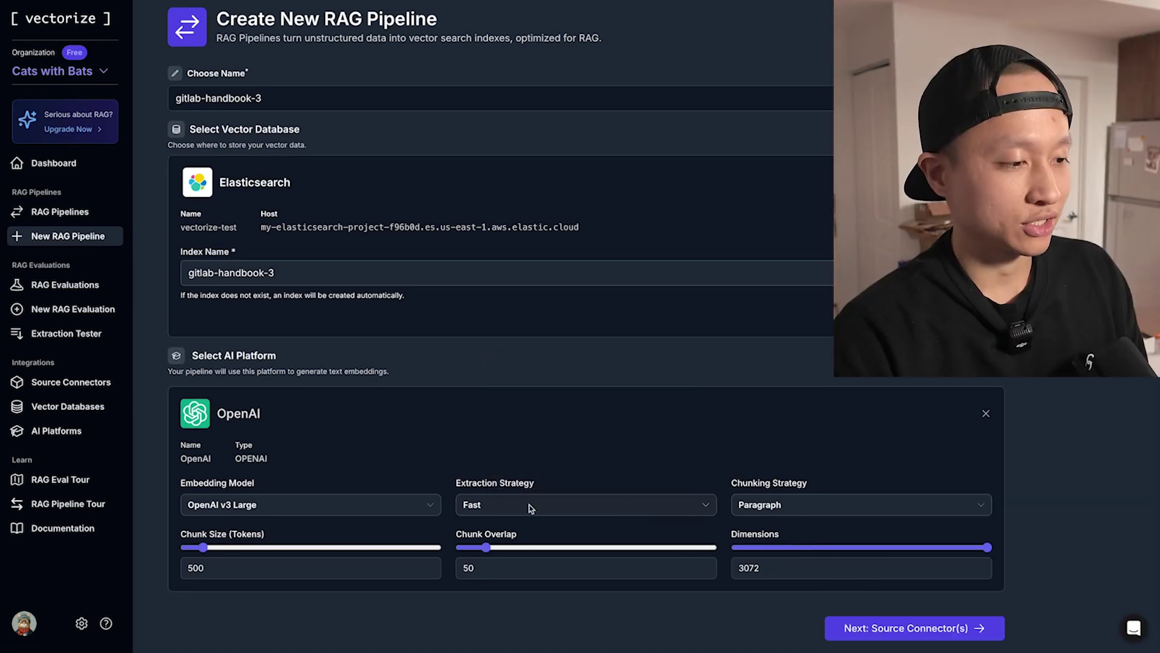
click(496, 512)
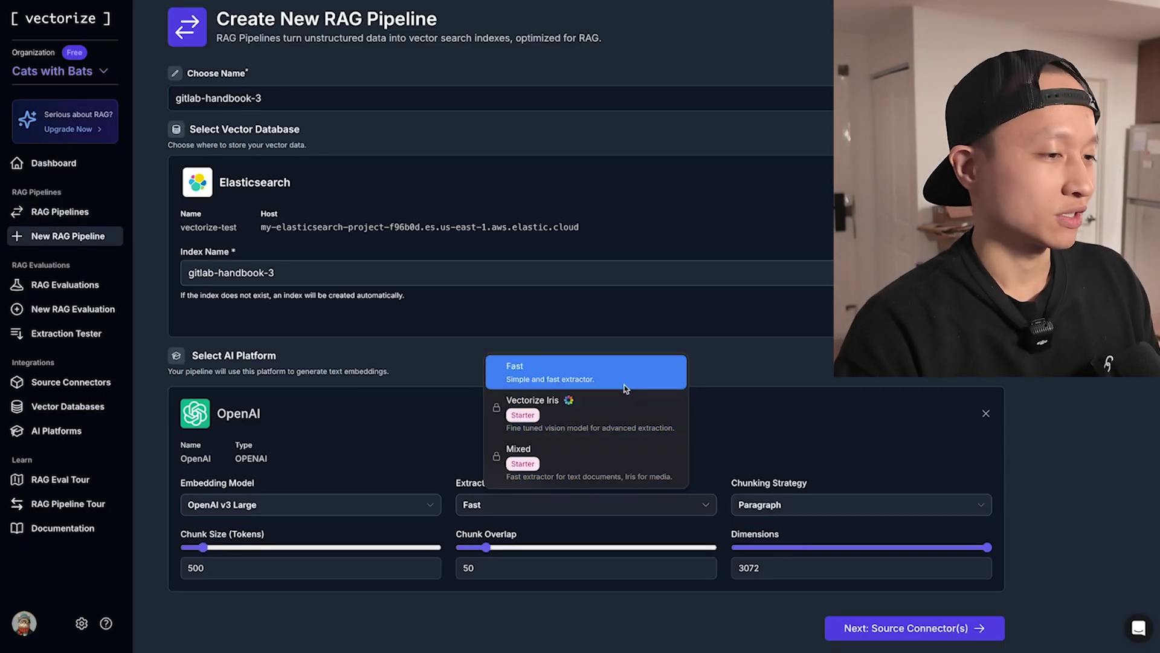
click(624, 386)
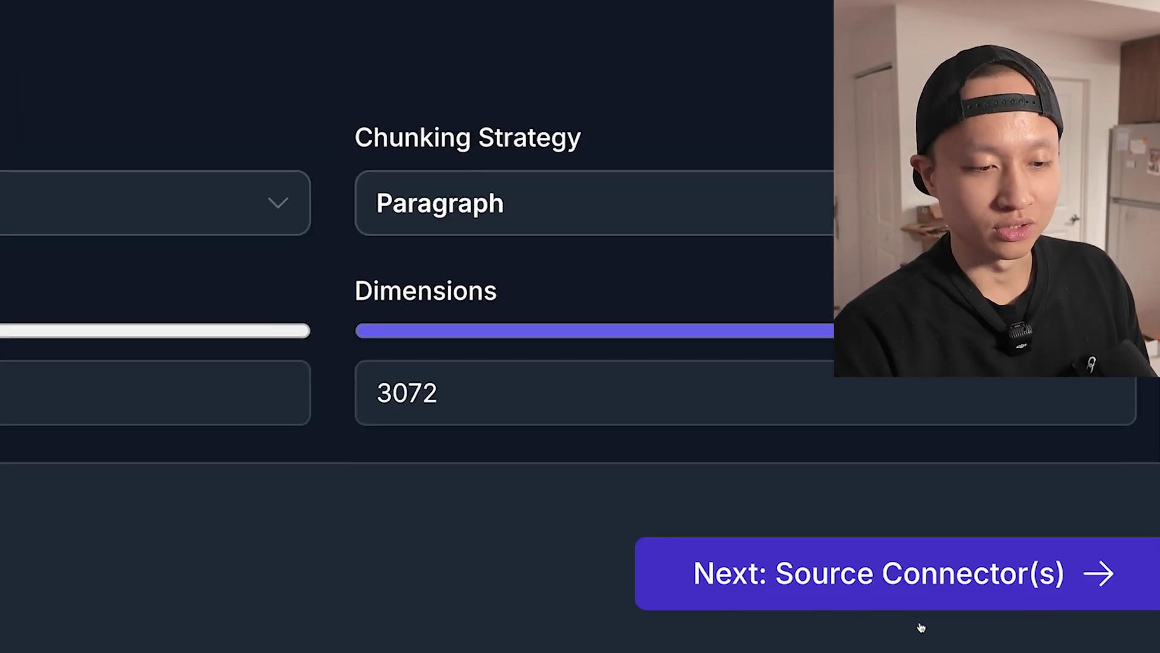
click(883, 586)
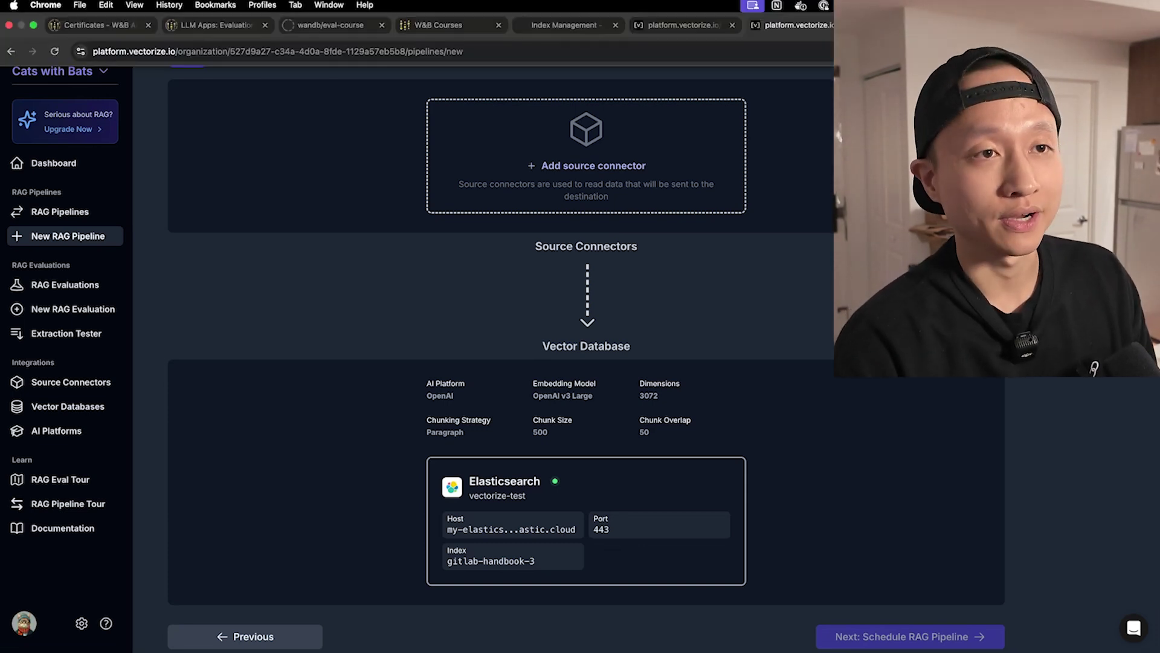
Look at the GitLab Handbook and Firecrawl home pages and return to the Vectorize pipeline setup
key(ctrl+Tab)
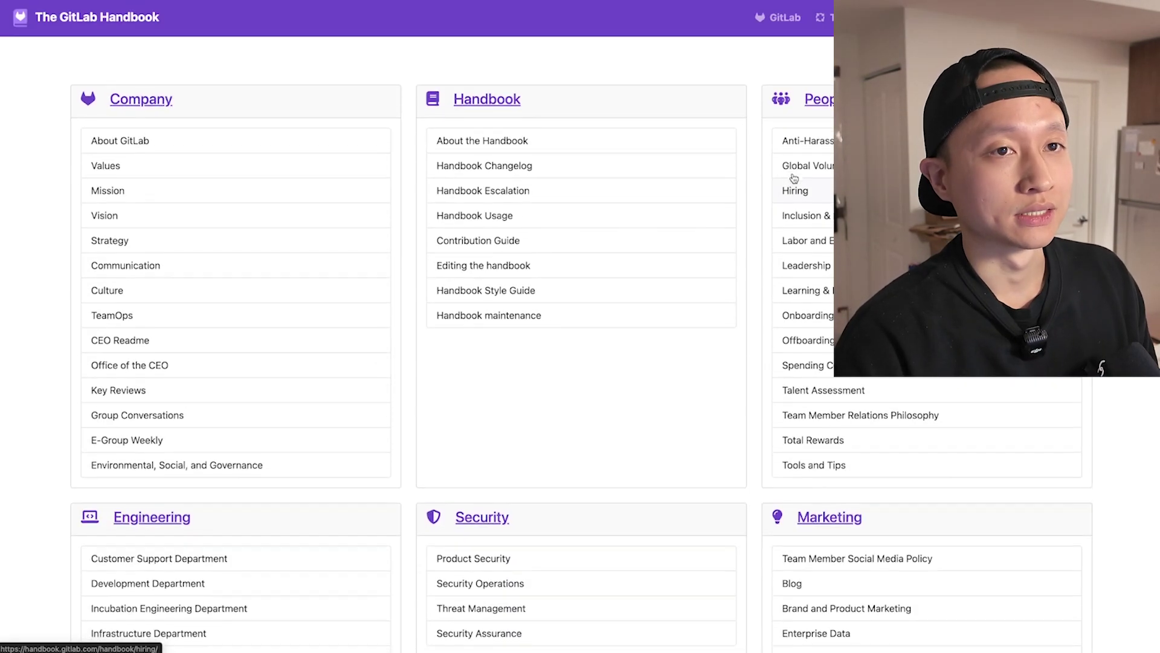
scroll(793, 178, down, 1)
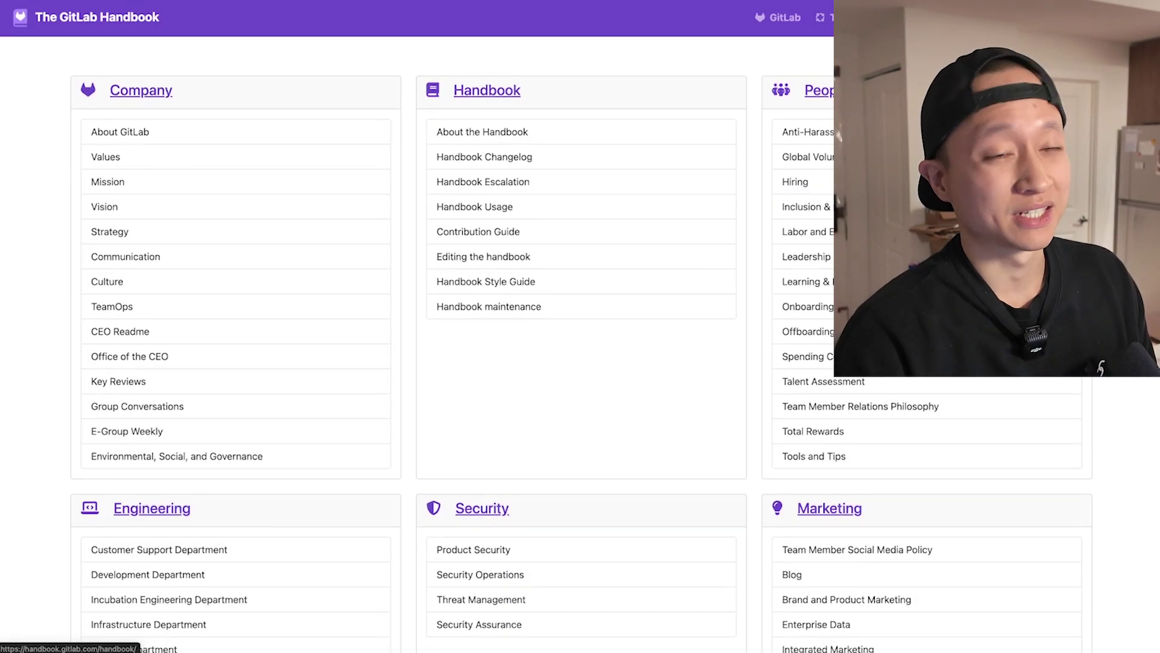
key(Return)
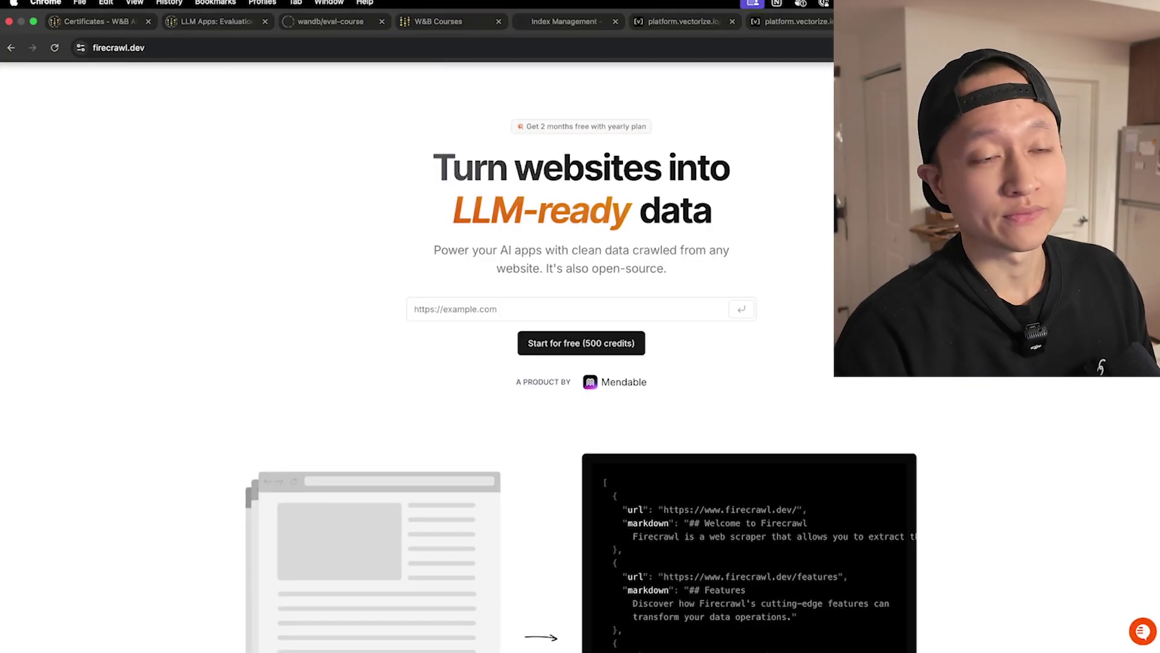
mouse_move(966, 2)
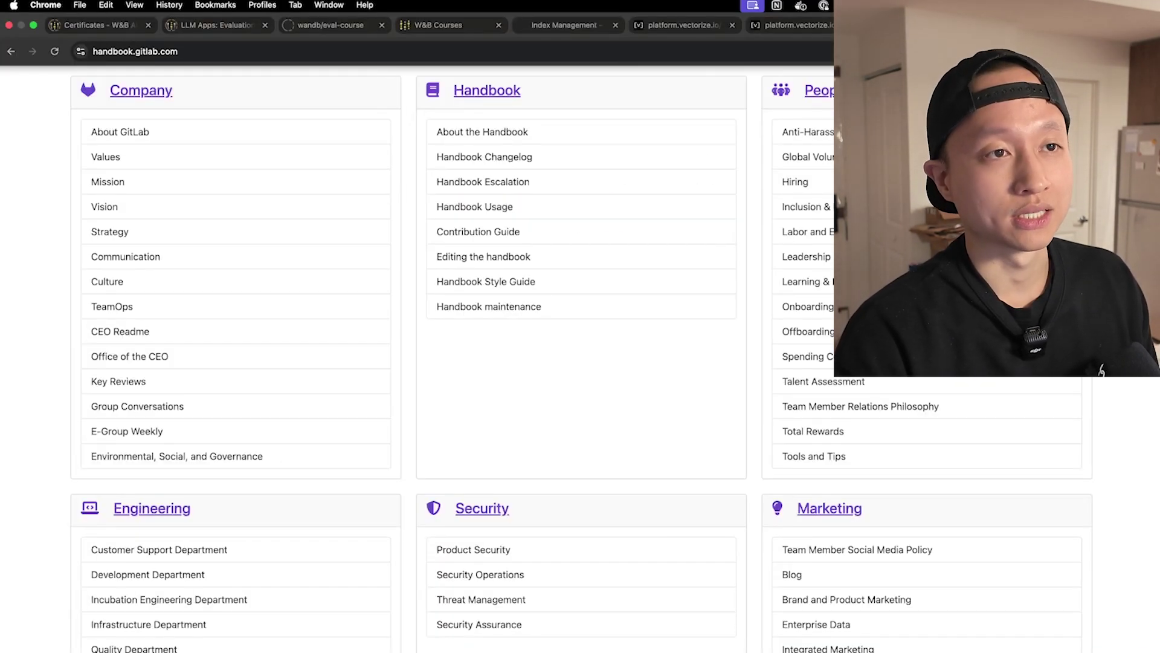
click(799, 25)
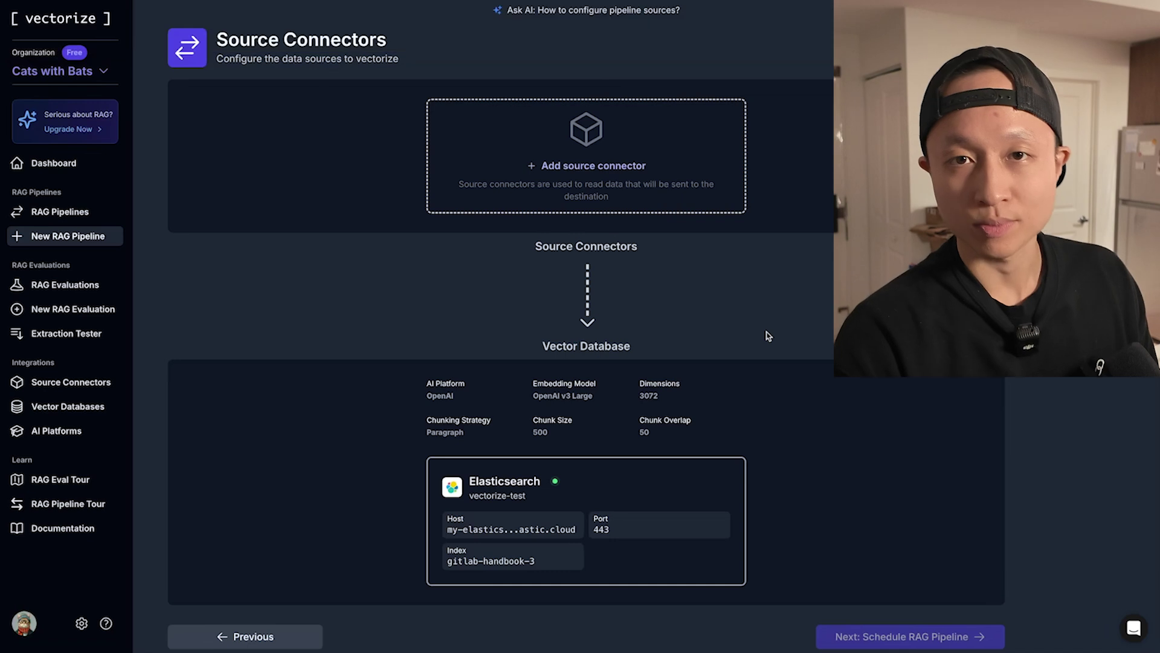
click(625, 192)
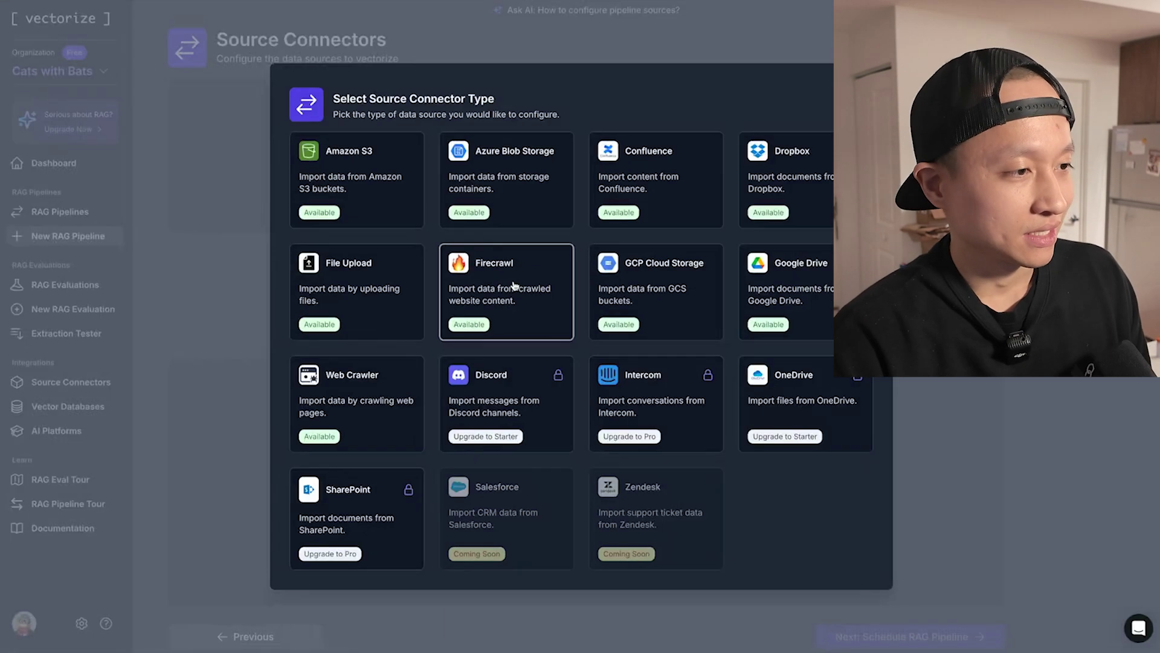
click(514, 286)
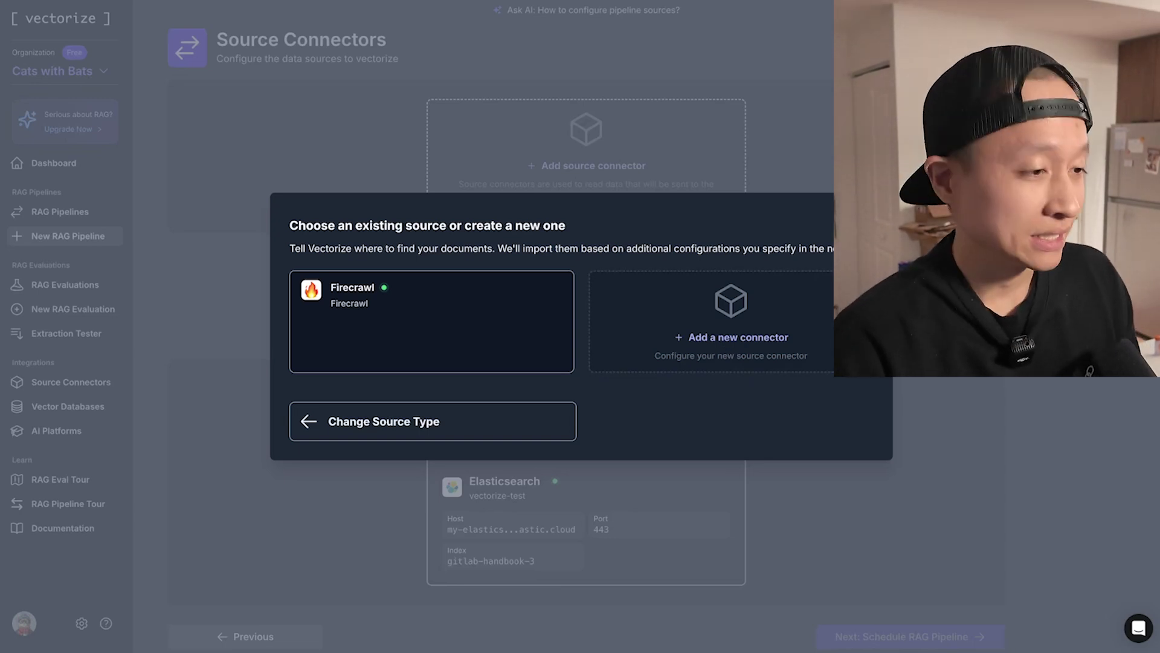
key(Escape)
scroll(618, 428, down, 1)
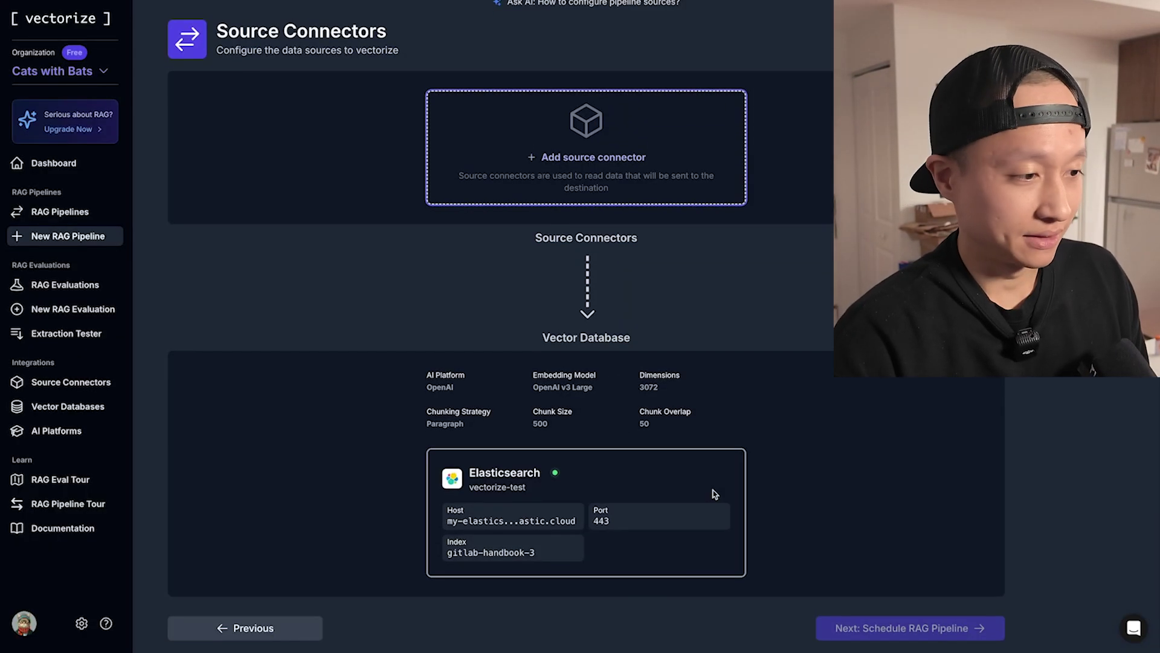
Add a source connector of type Firecrawl using the existing Firecrawl connection
click(589, 160)
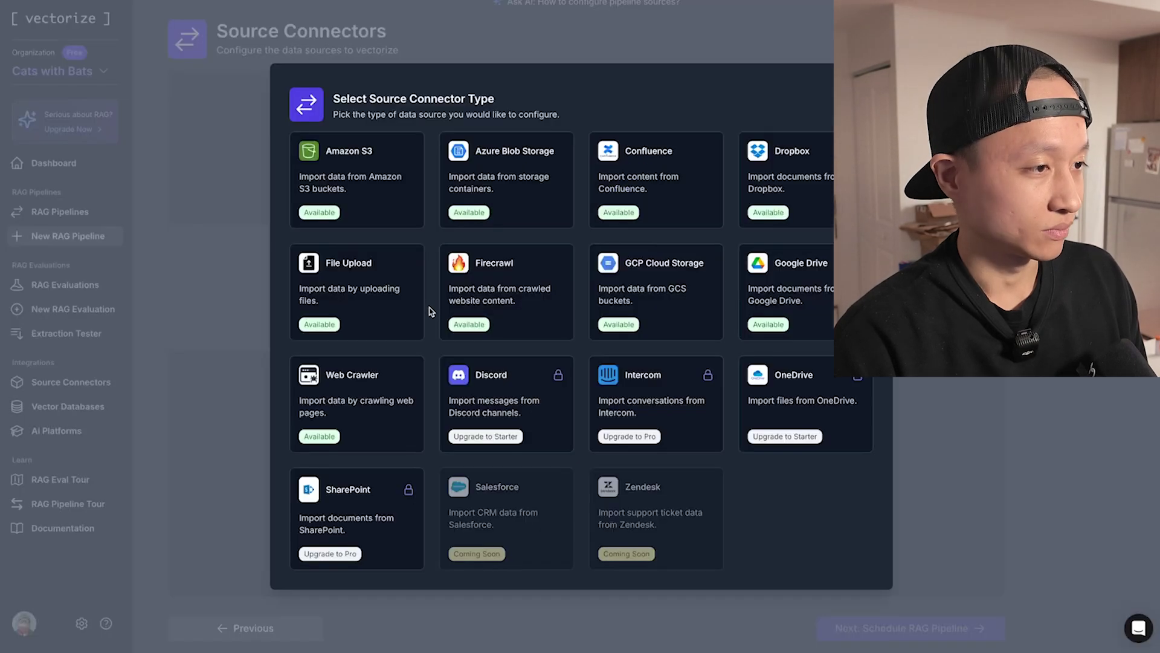
click(484, 272)
click(515, 336)
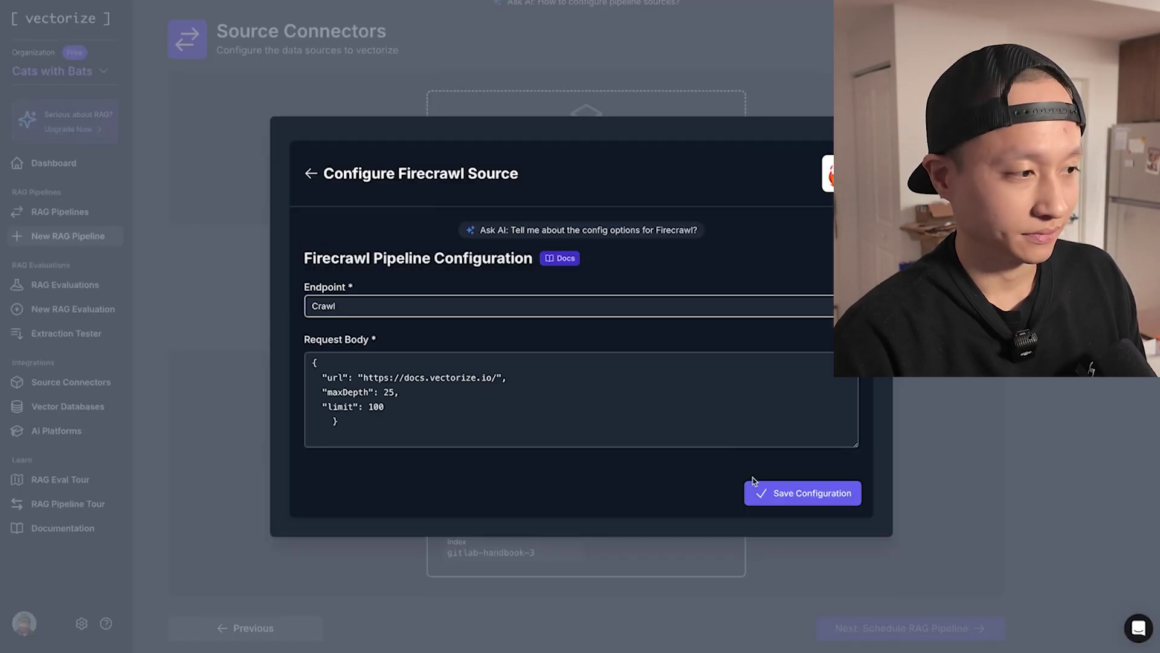
Review the default request body and the available endpoint options, keeping the Firecrawl endpoint set to Crawl
drag(497, 377, 395, 379)
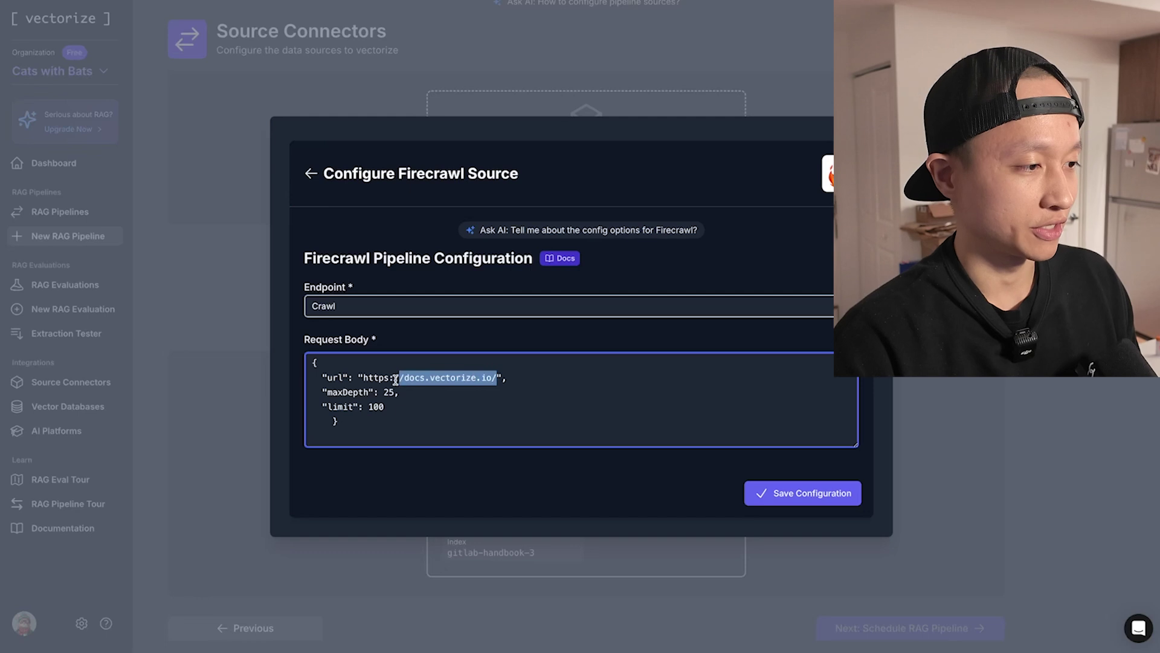
click(437, 401)
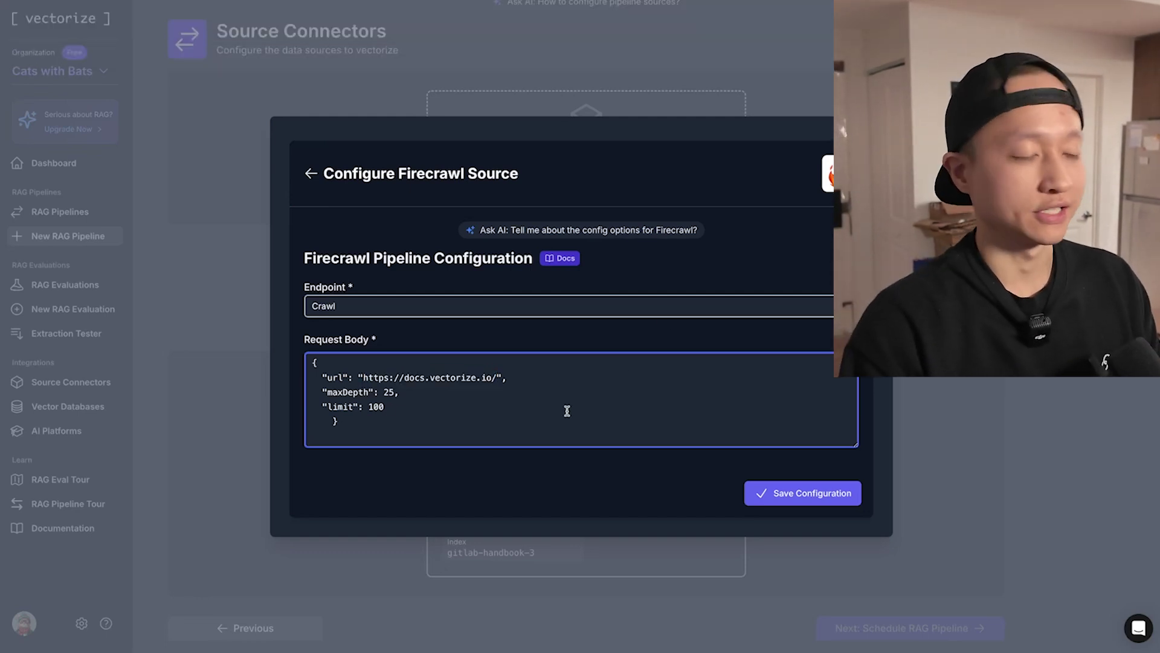
click(577, 303)
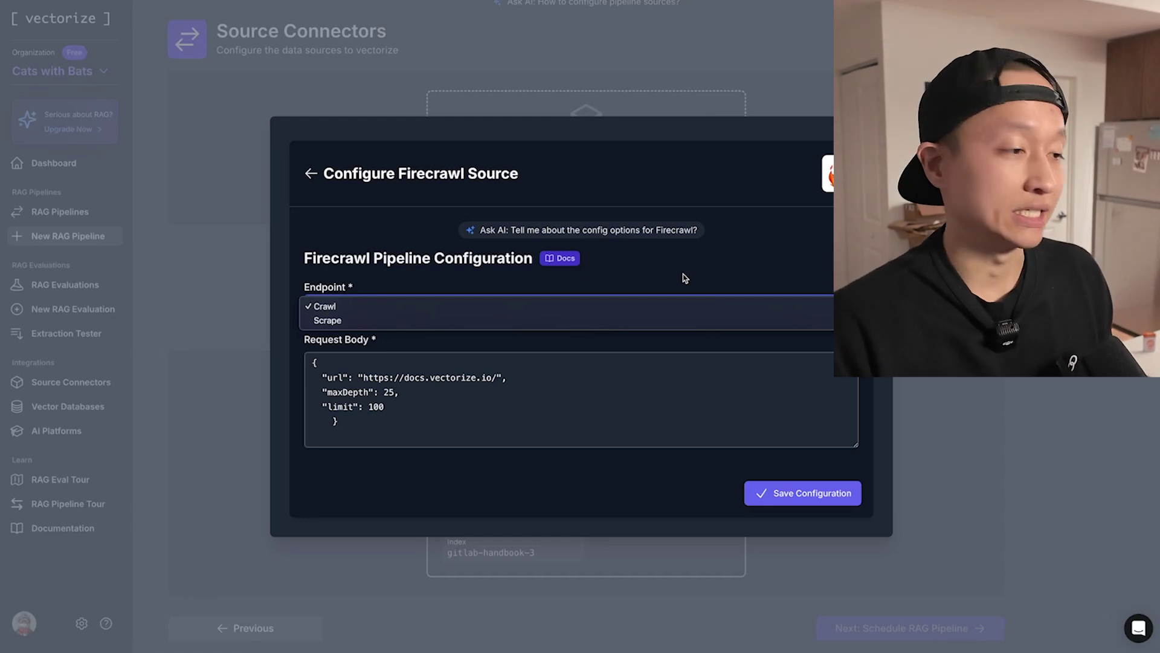
click(622, 360)
click(572, 309)
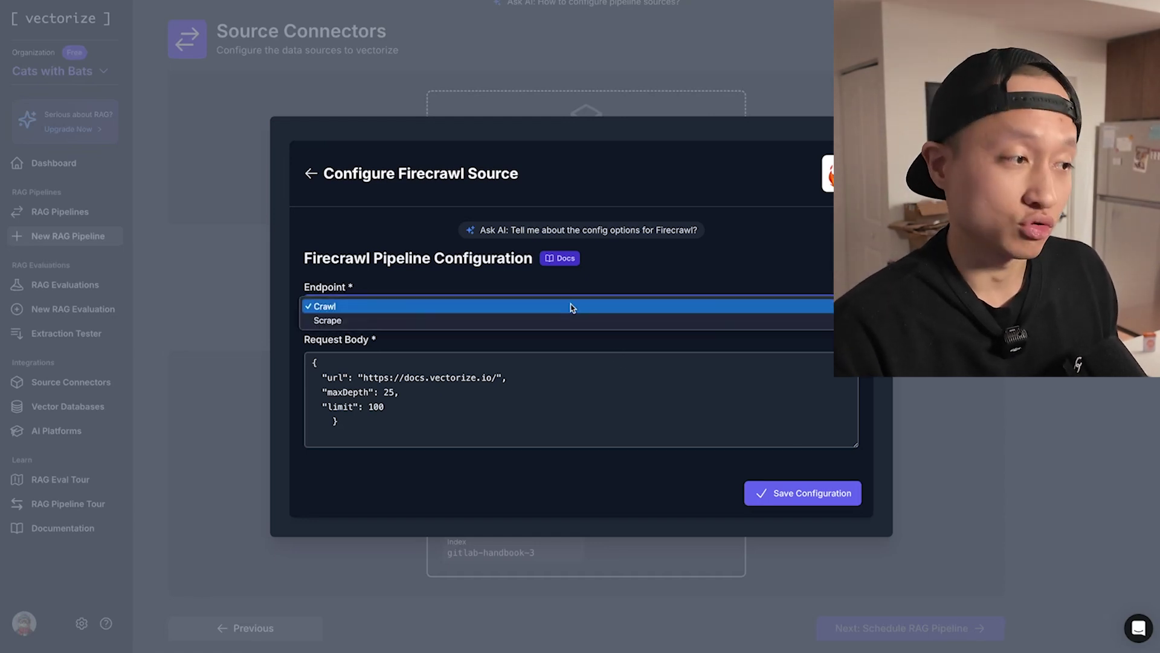
click(572, 308)
key(ctrl+Tab)
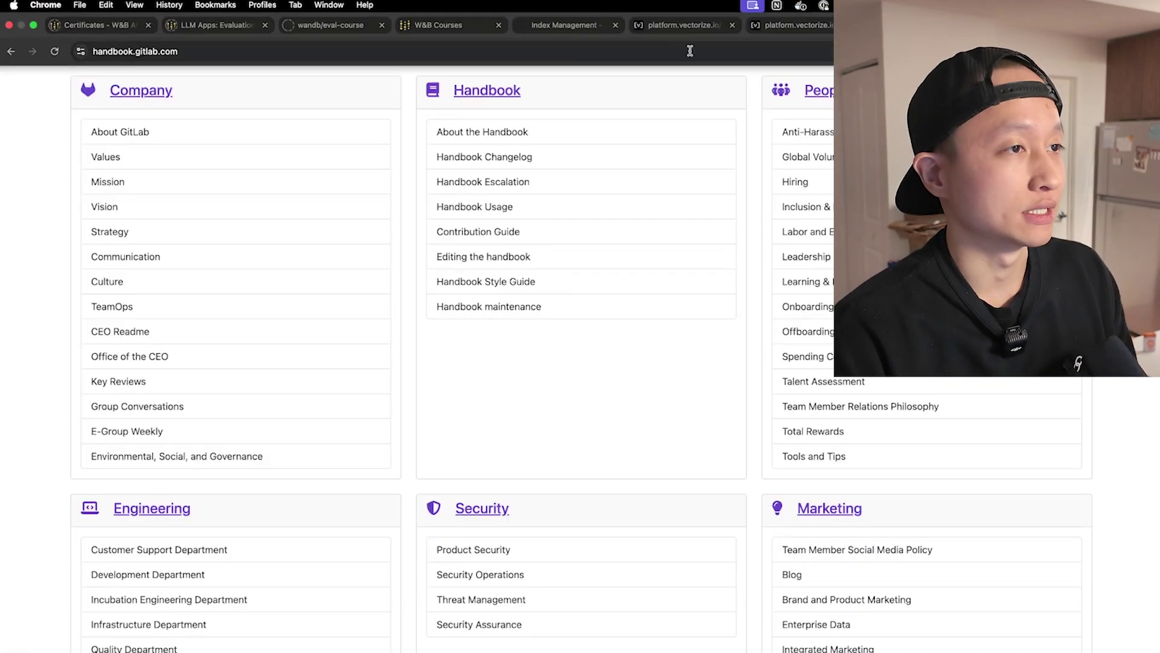
click(677, 53)
key(ctrl+c)
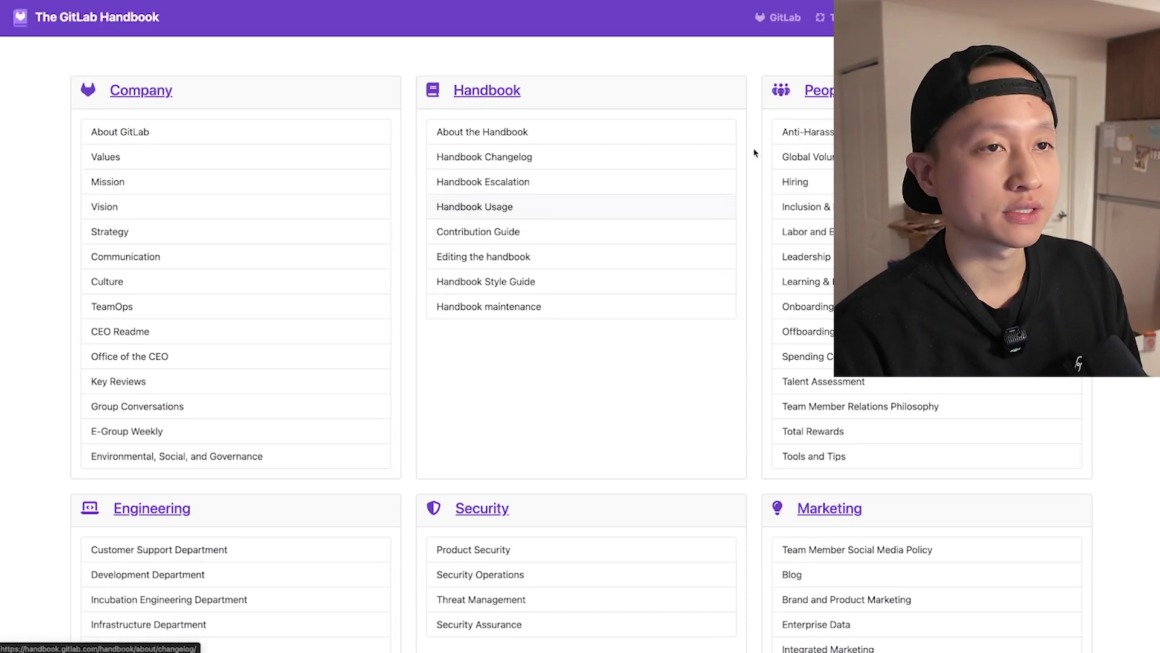
click(715, 196)
click(810, 27)
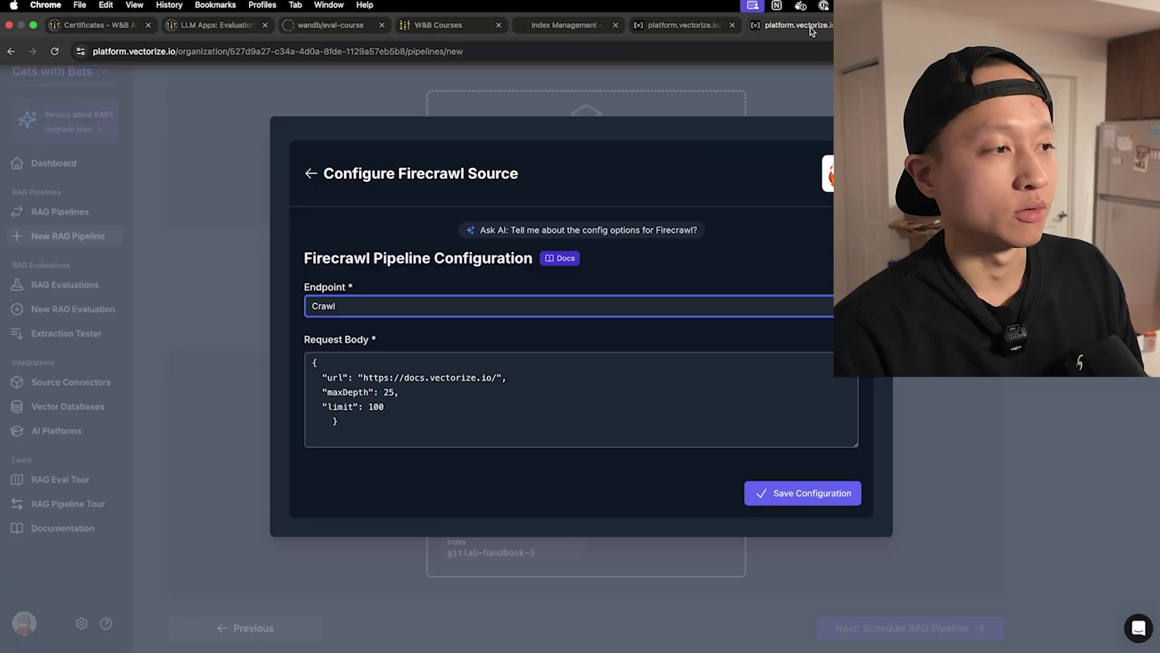
drag(494, 378, 385, 378)
key(ctrl+v)
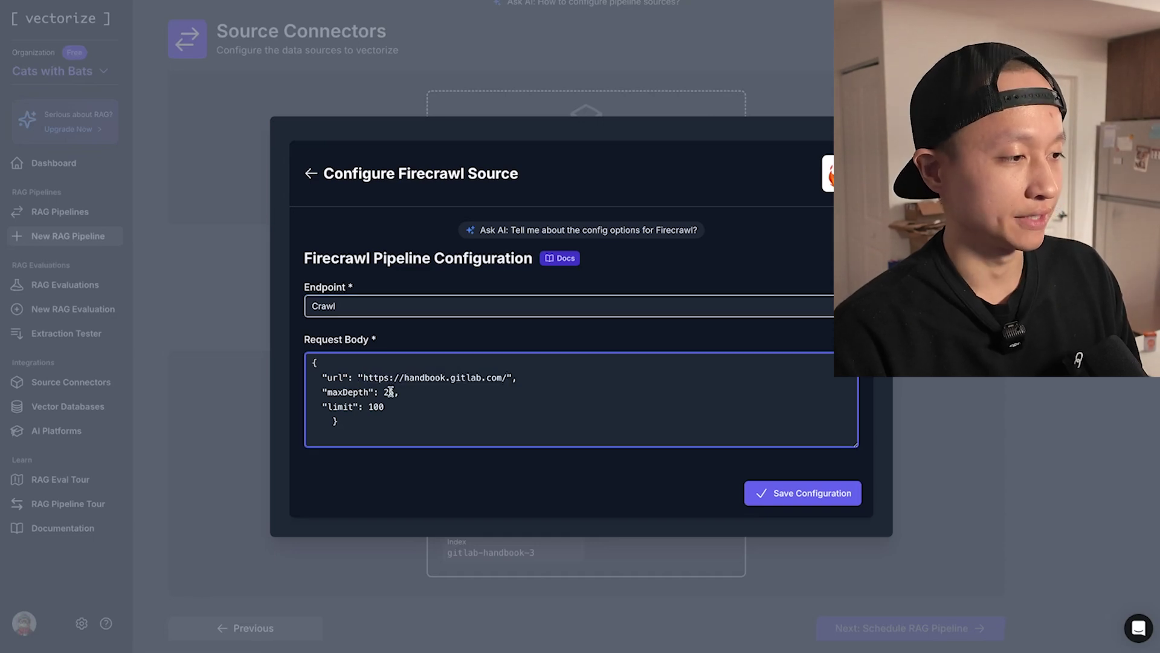
Set the request body's limit to 500 and maxDepth to 30, and save the Firecrawl source configuration
double_click(374, 407)
text(500)
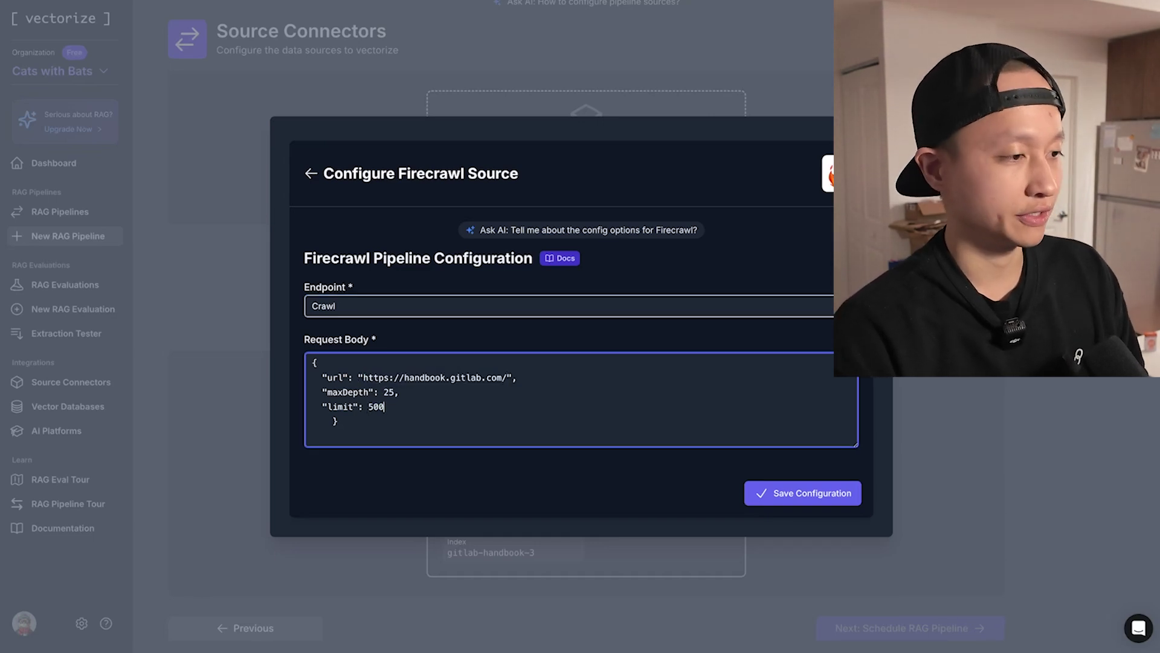
double_click(388, 392)
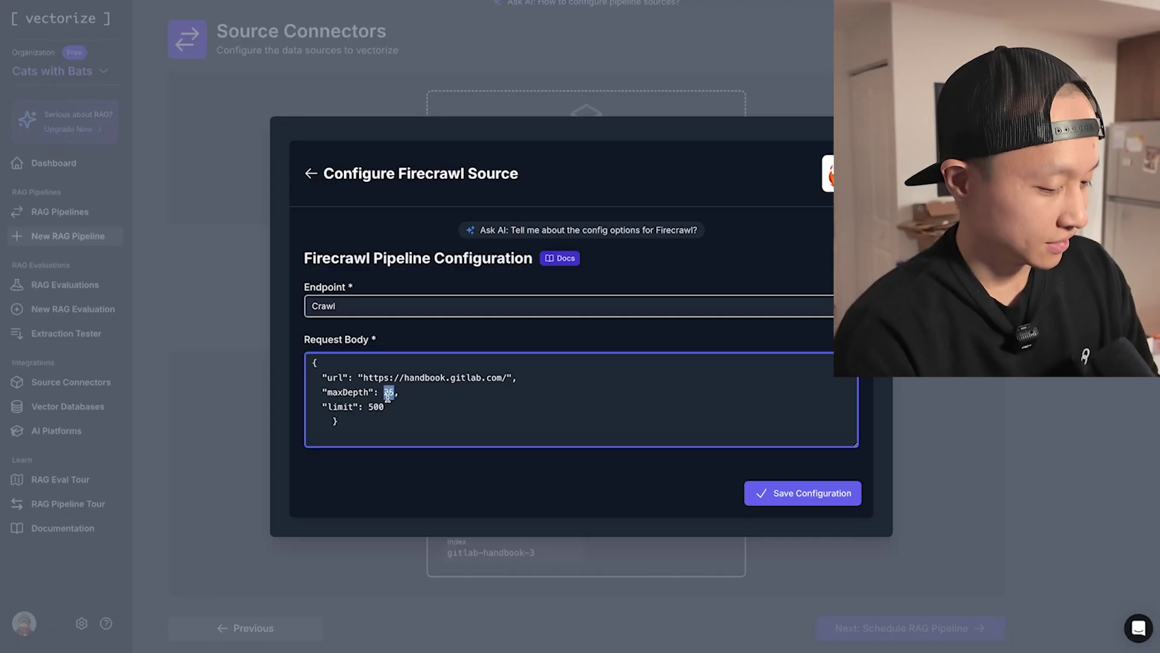
text(30,)
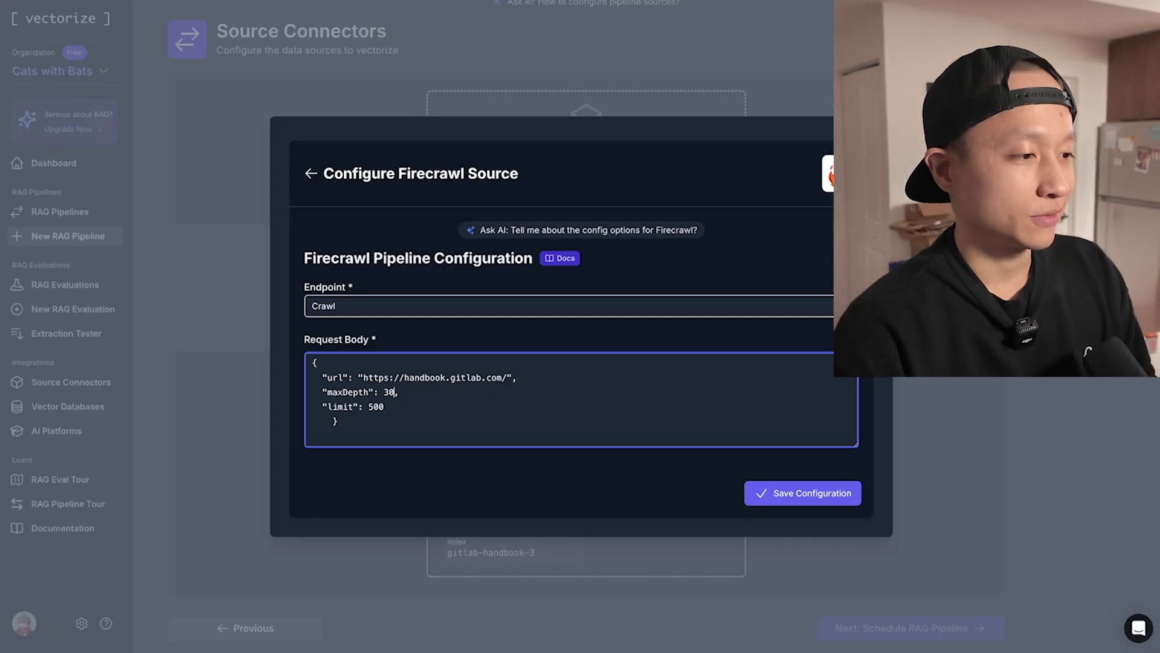
click(786, 492)
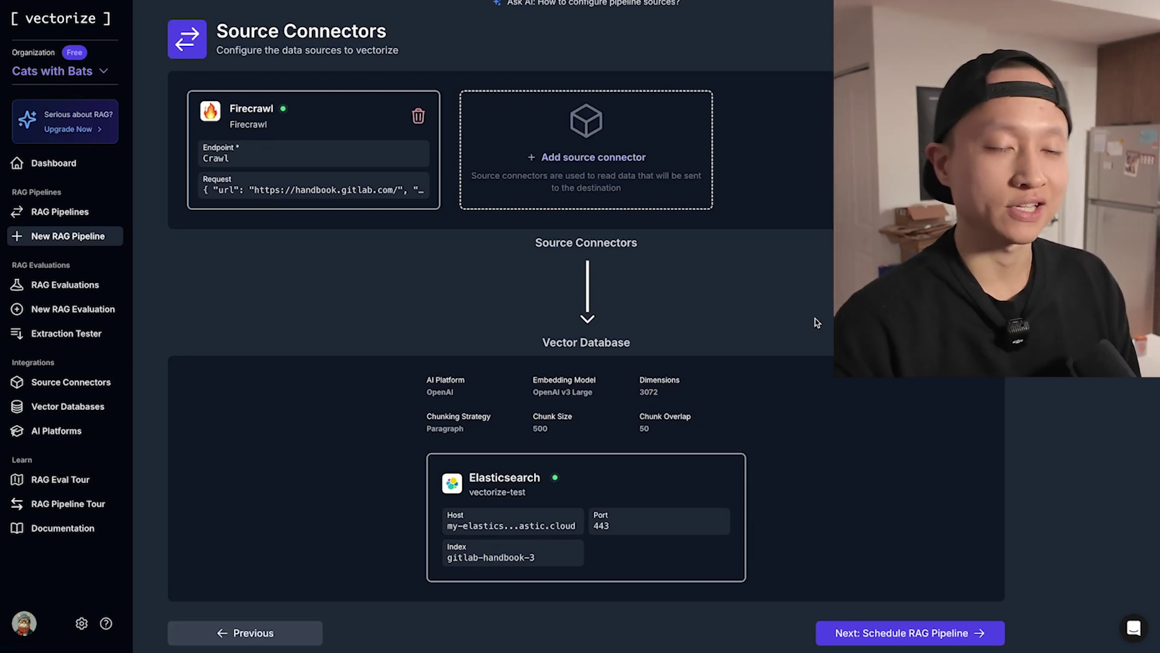
Proceed to the pipeline schedule and compare the Real-time and Scheduled modes, leaving Scheduled selected
scroll(870, 574, down, 1)
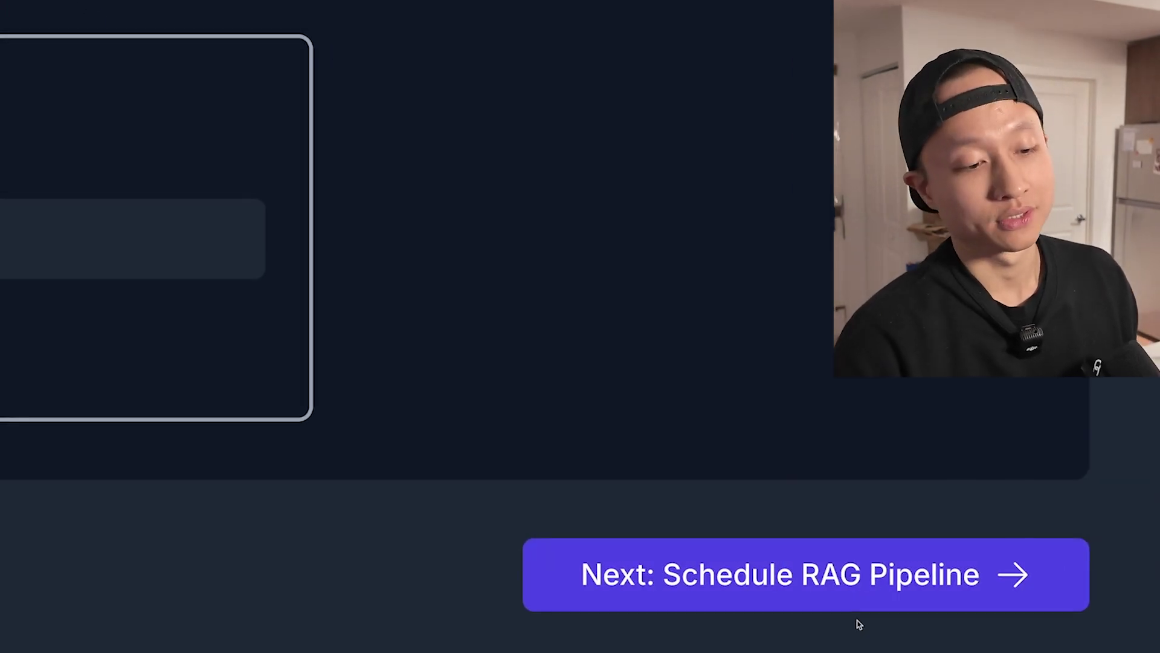
click(871, 586)
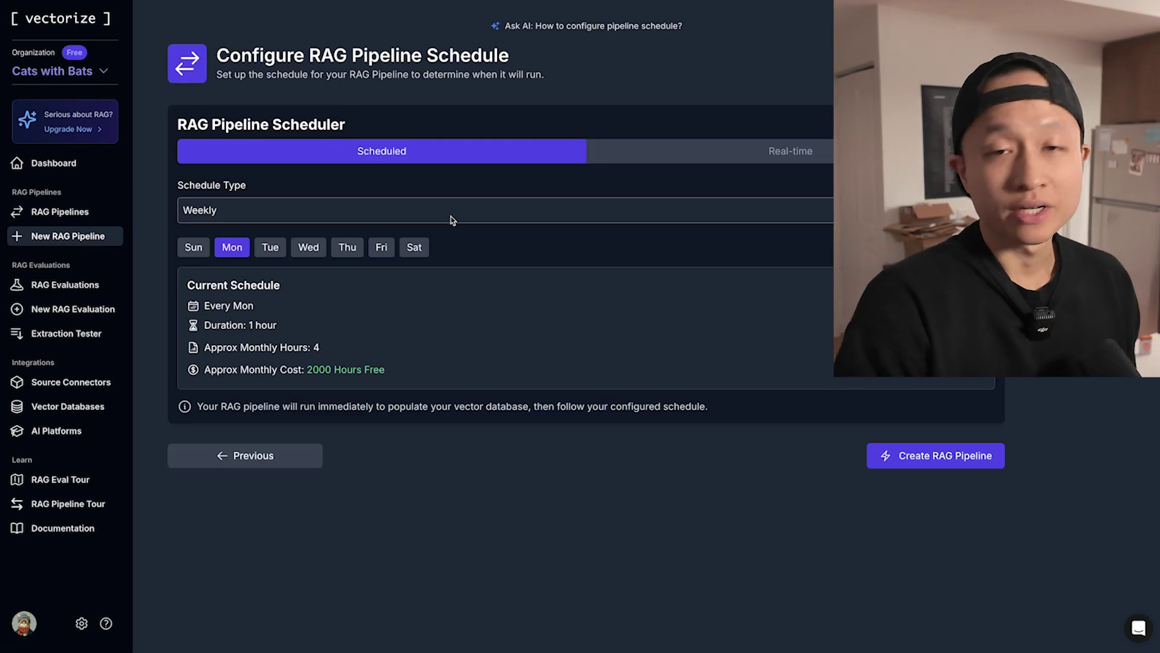
click(672, 157)
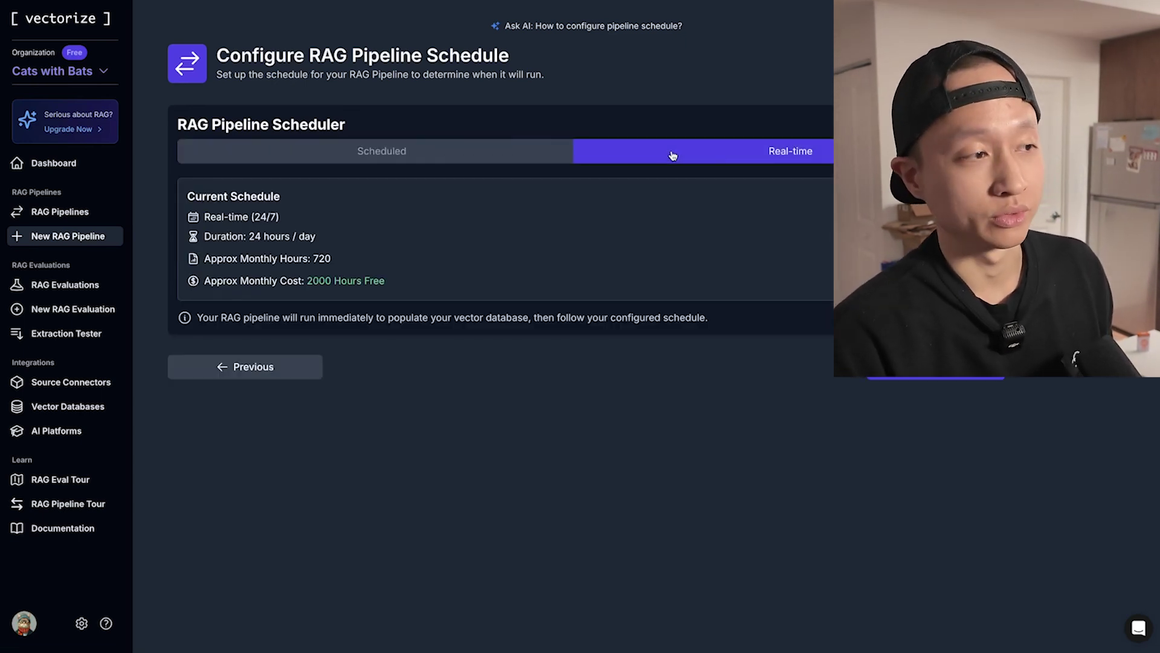
click(544, 157)
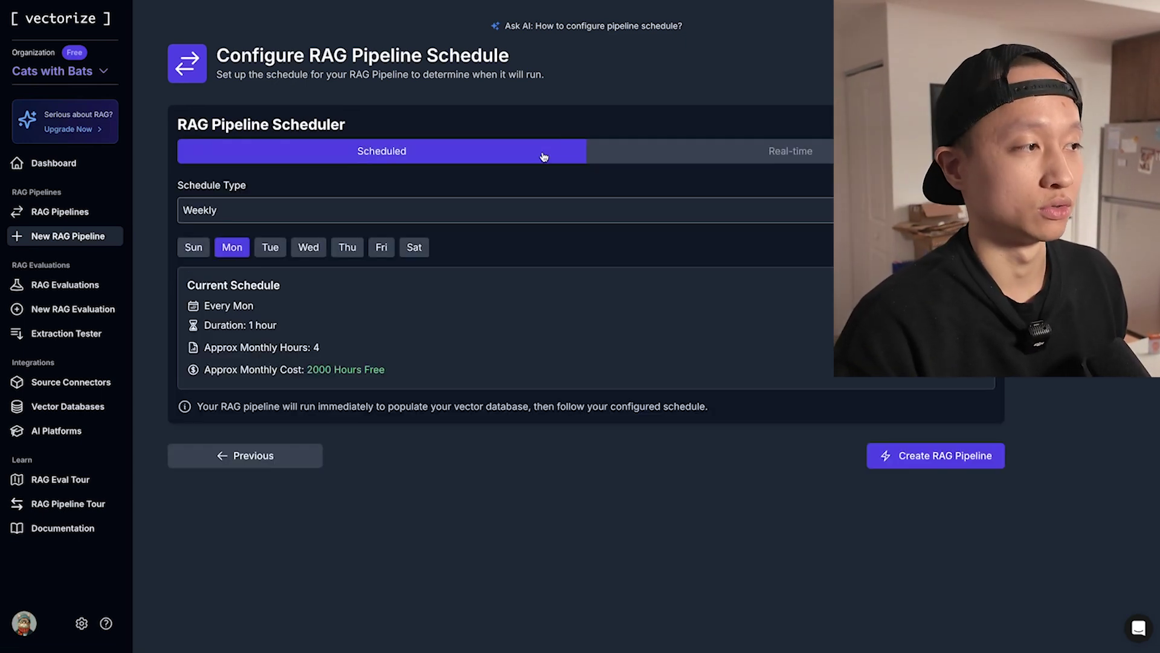
click(656, 165)
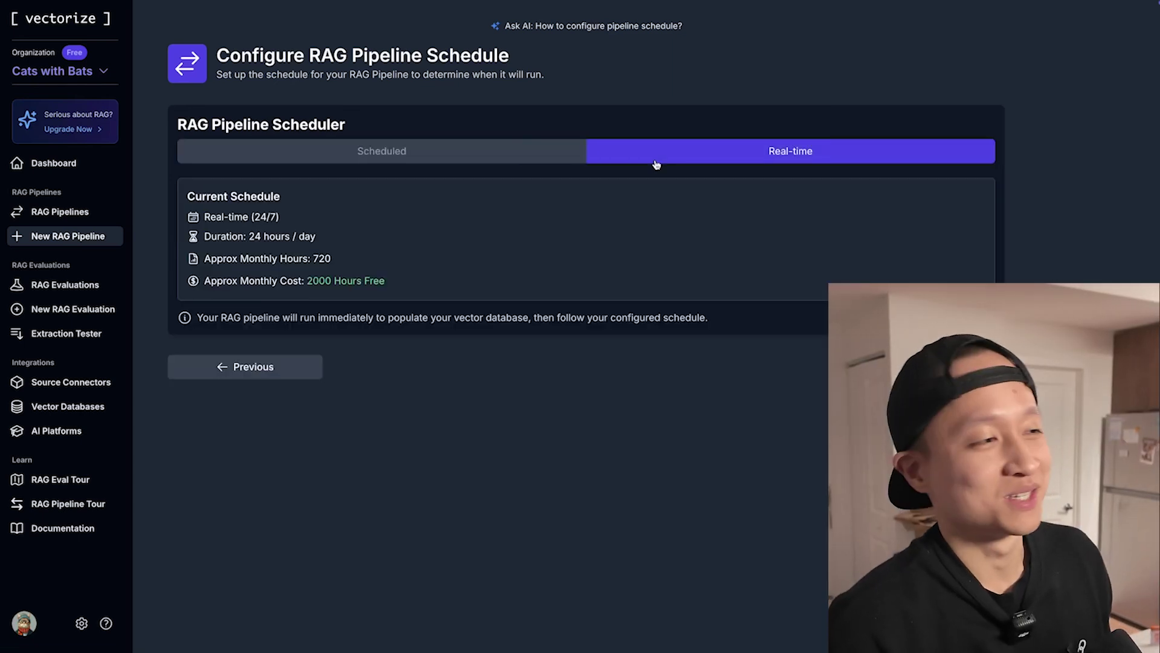
click(547, 151)
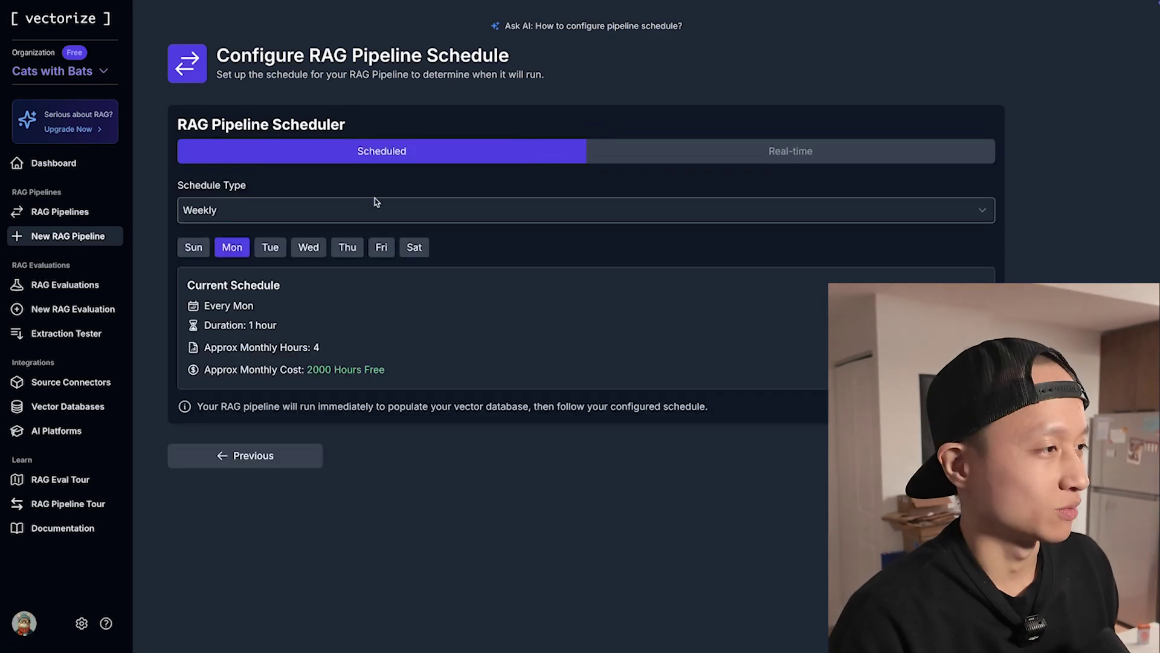
Keep the schedule type Weekly with Monday as the run day, and create the RAG pipeline
click(337, 211)
click(338, 212)
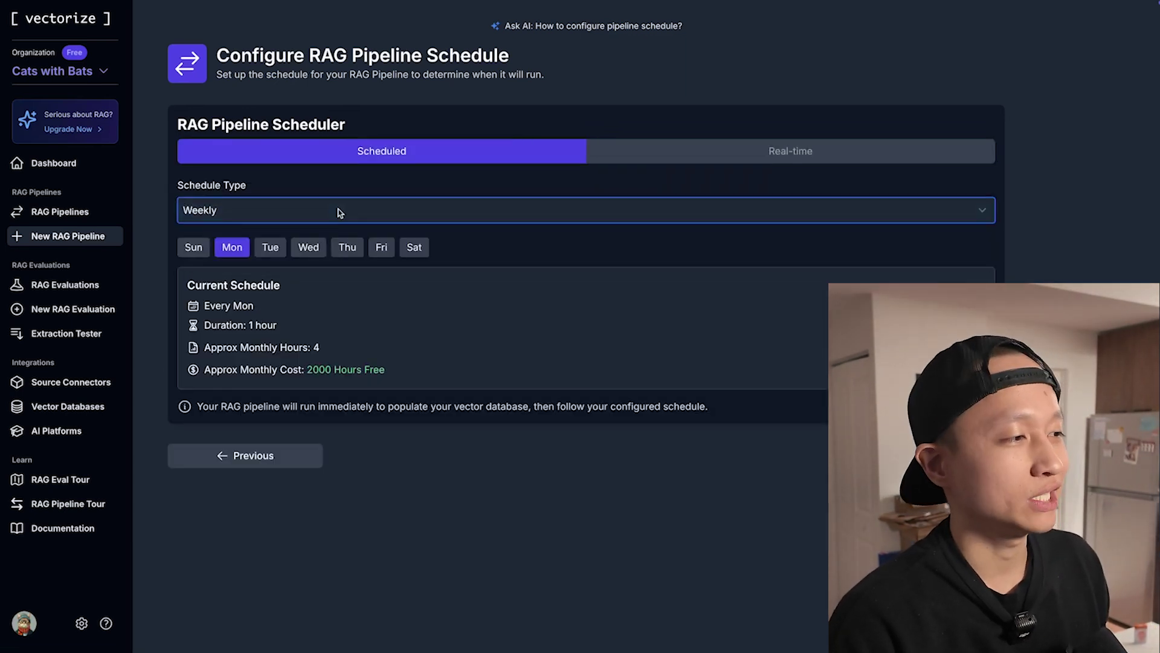
click(307, 249)
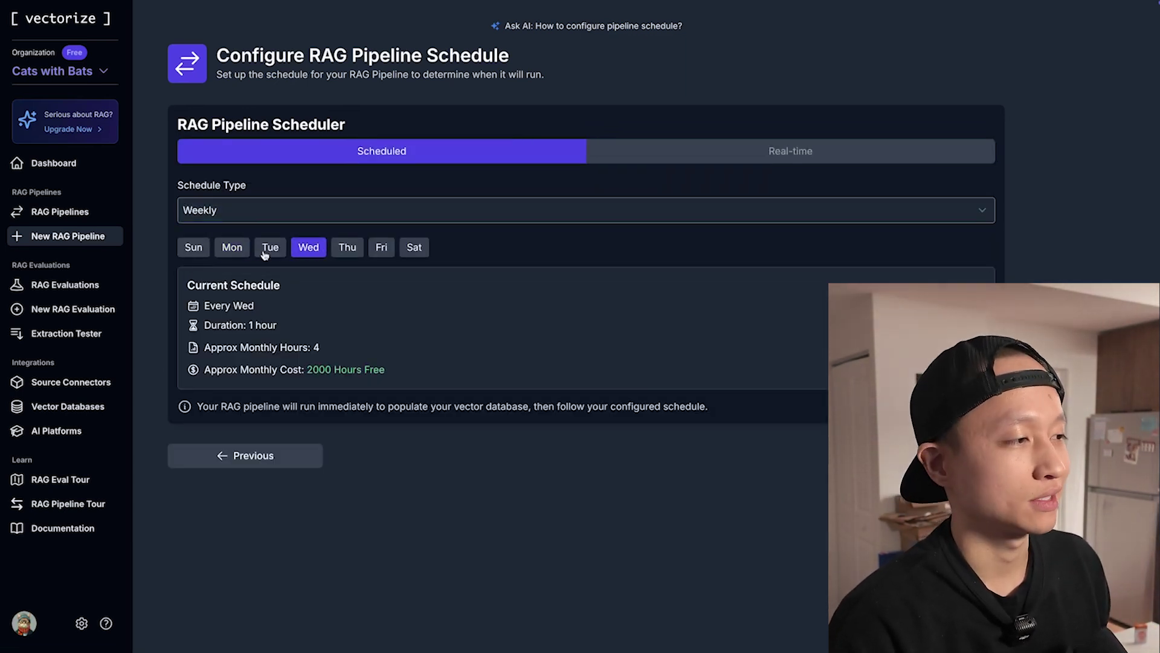
click(232, 248)
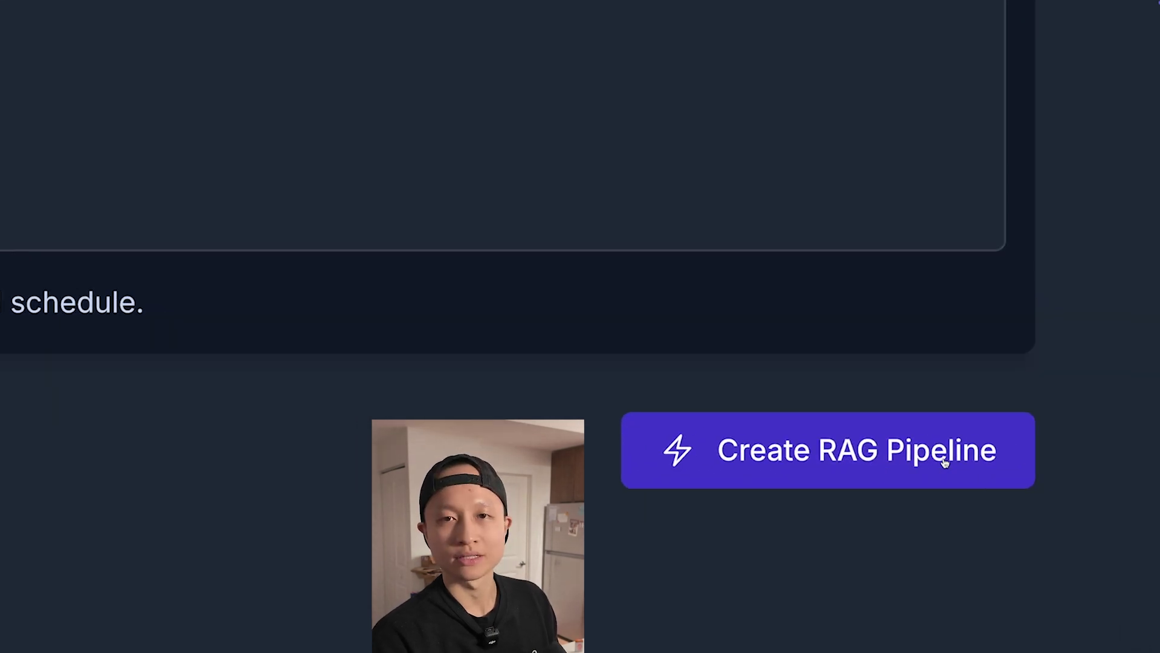
click(944, 462)
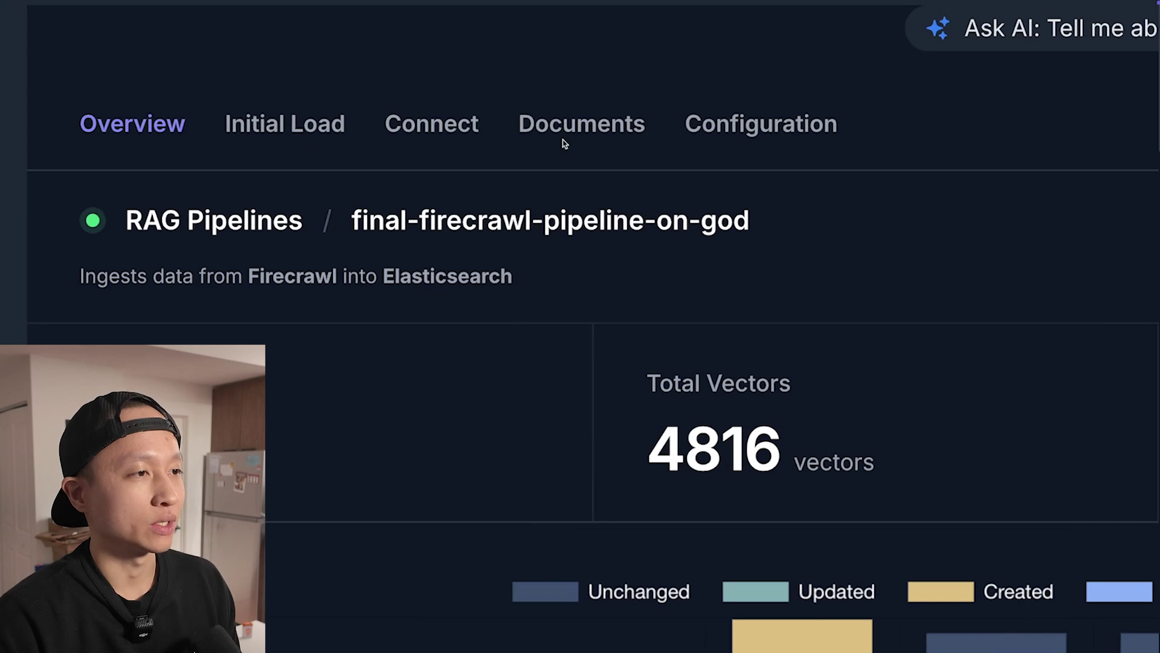
Open the documents of final-firecrawl-pipeline-on-god and examine the alert-playbook-management page's address, source and status
click(571, 131)
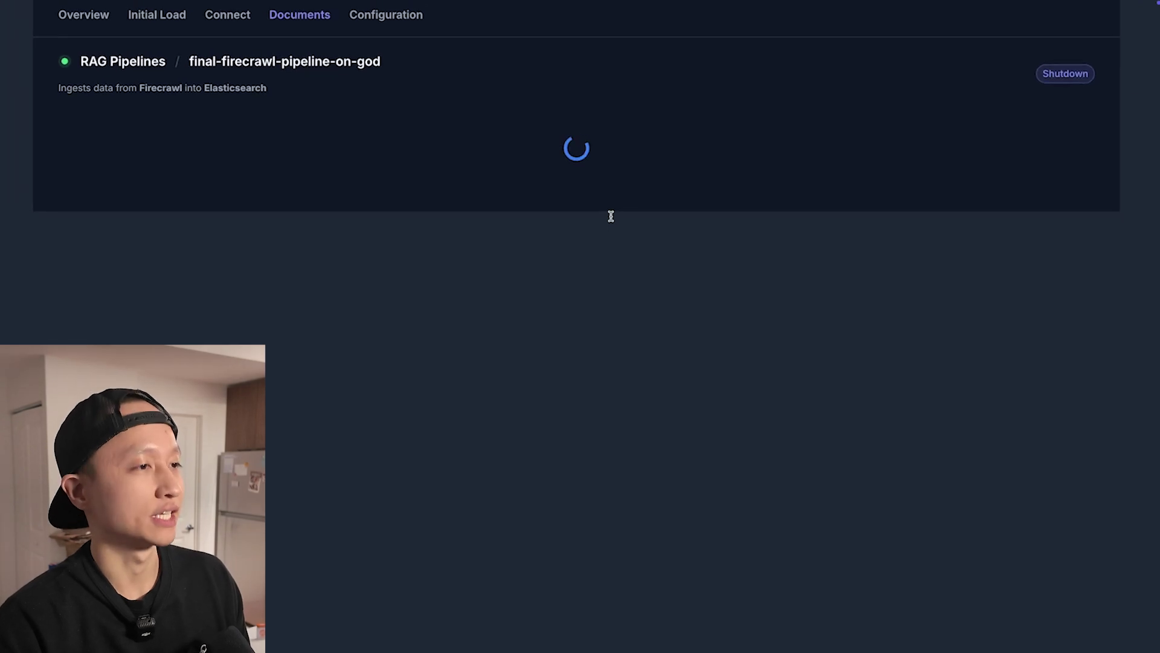
scroll(611, 216, up, 1)
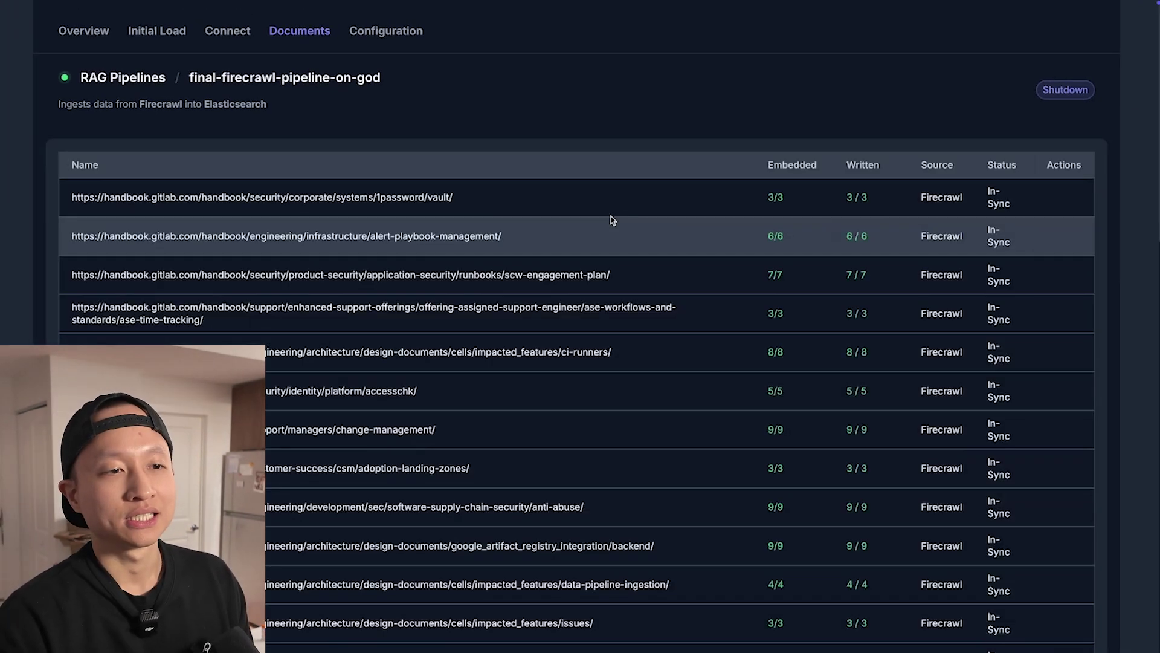
scroll(611, 220, down, 3)
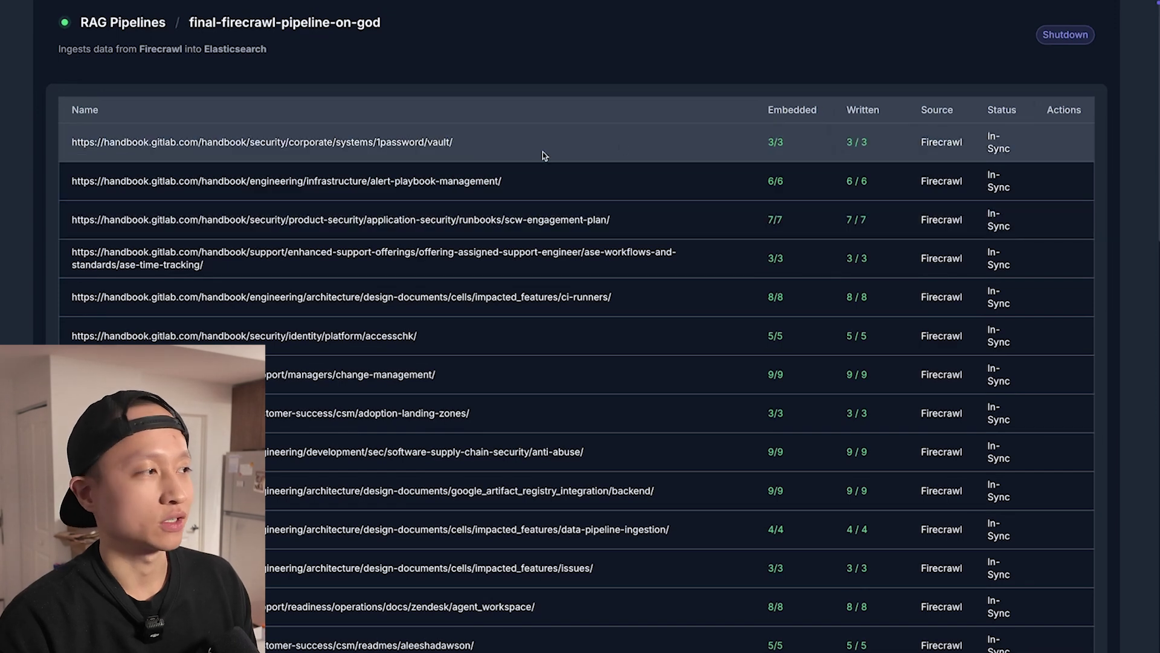
scroll(543, 151, down, 2)
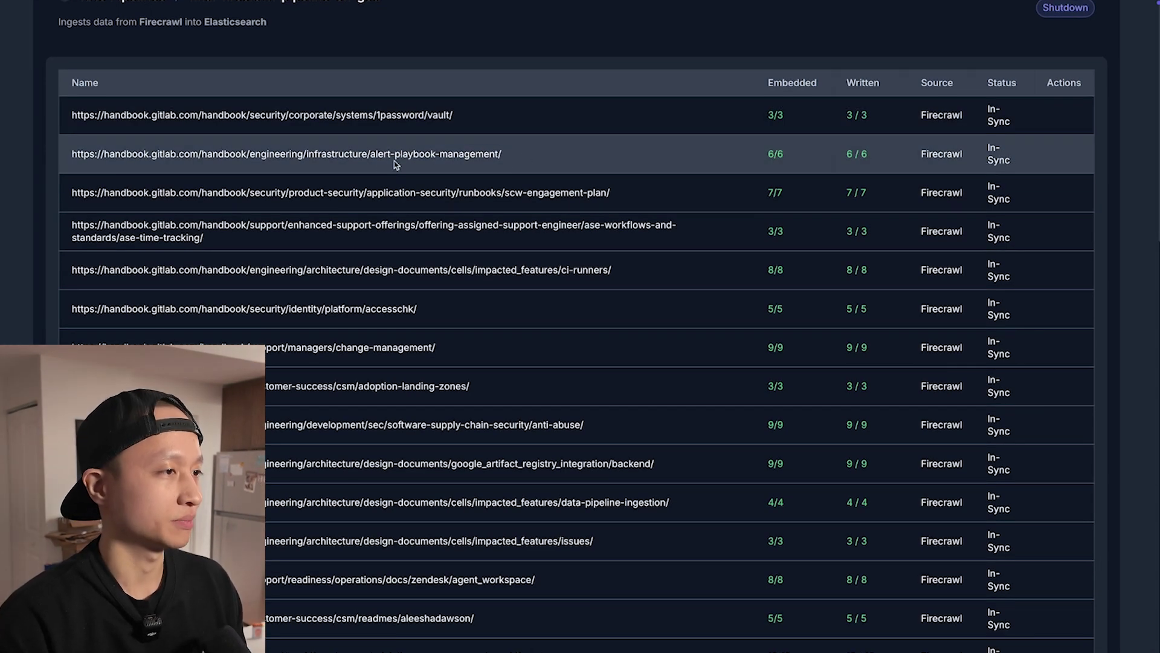
drag(502, 154, 377, 156)
click(376, 157)
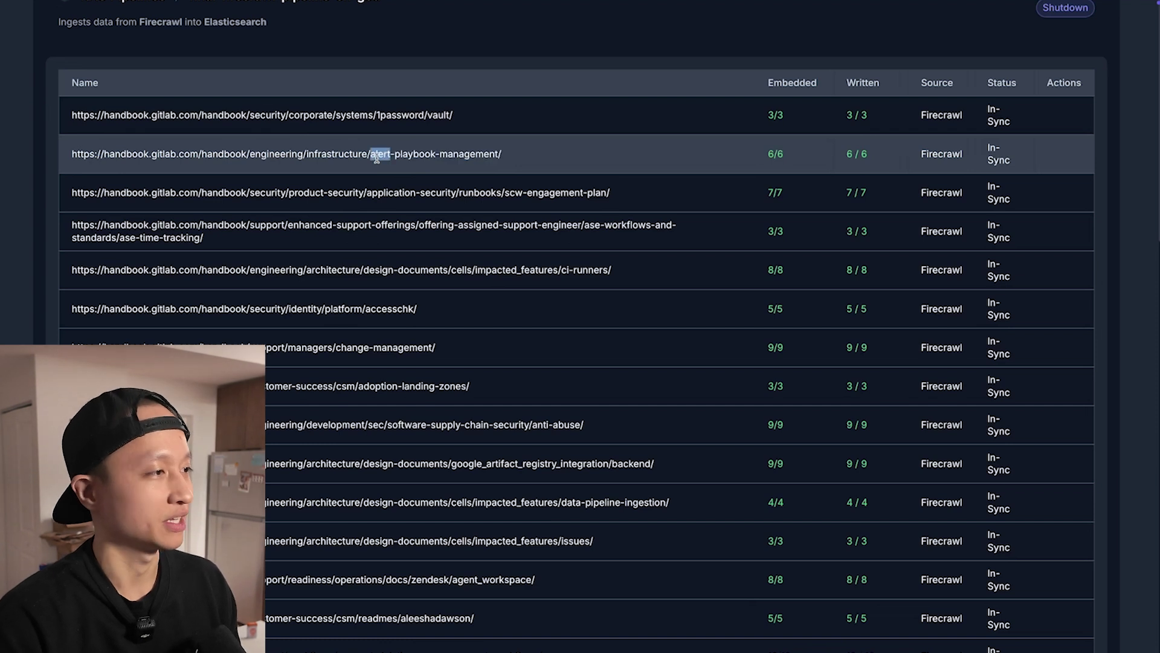
click(447, 151)
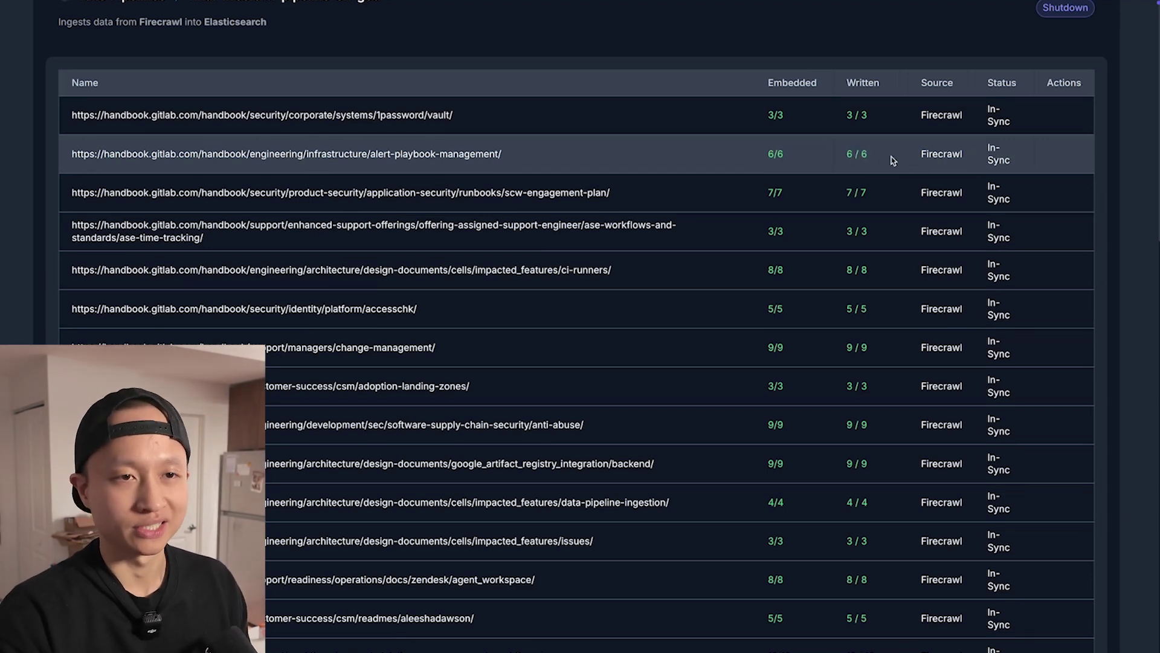
double_click(941, 154)
click(983, 158)
drag(986, 145, 1019, 165)
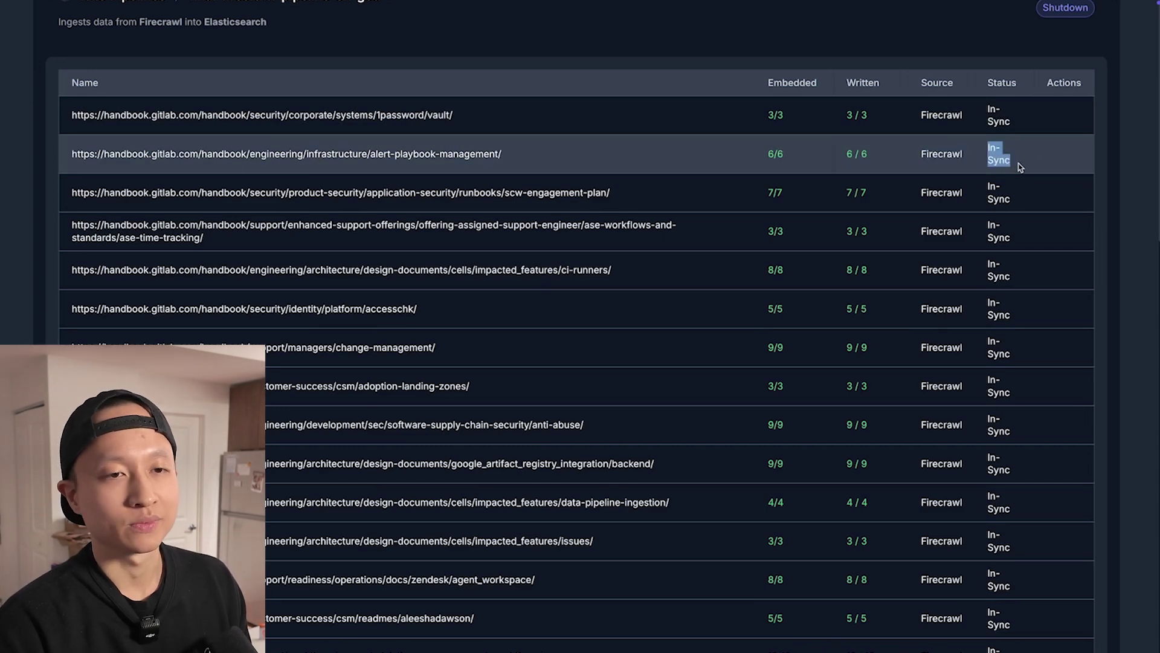
Look through the full list of crawled handbook pages down to the embedded and written totals
scroll(1019, 167, down, 10)
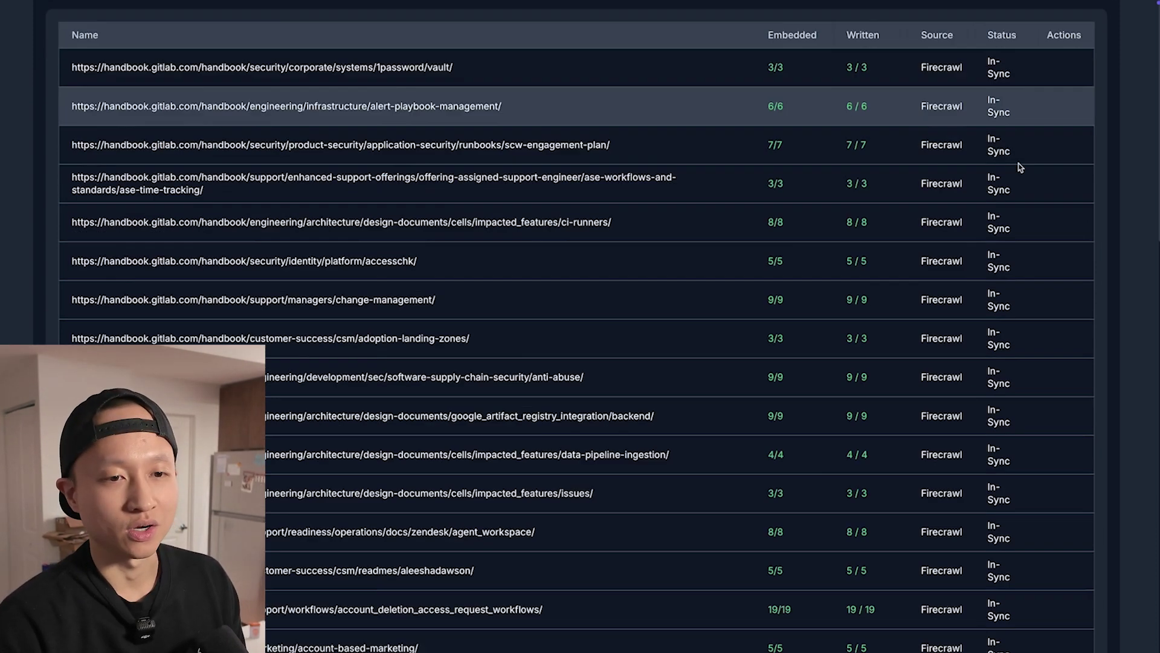
scroll(1019, 167, down, 14)
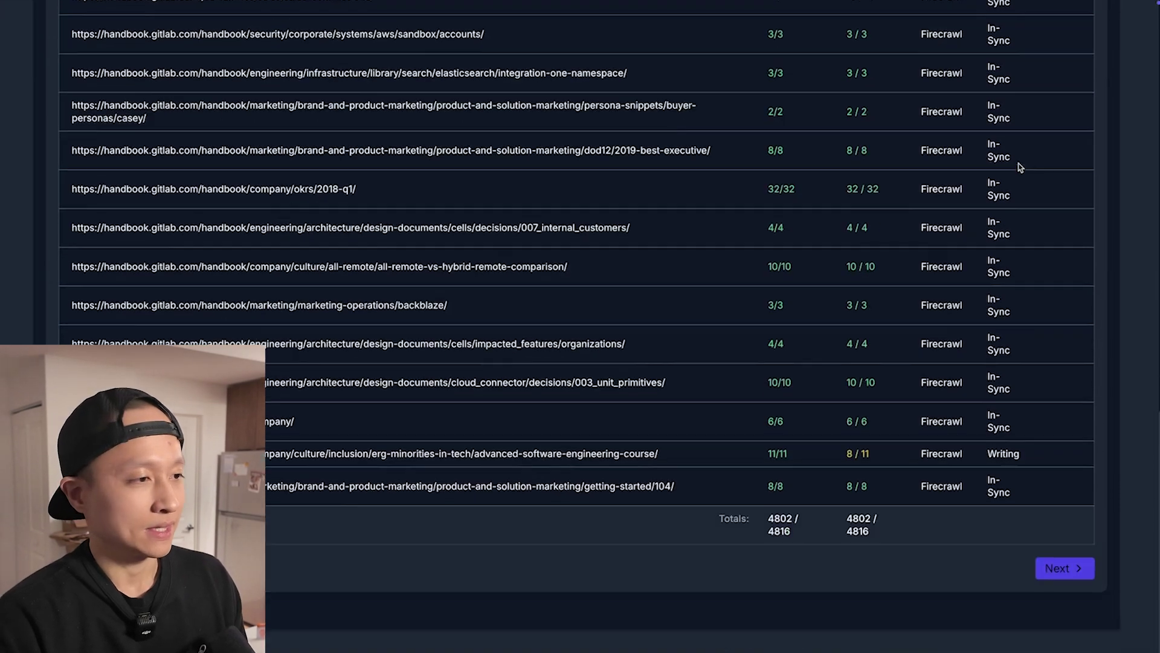
scroll(596, 191, up, 18)
scroll(597, 191, up, 5)
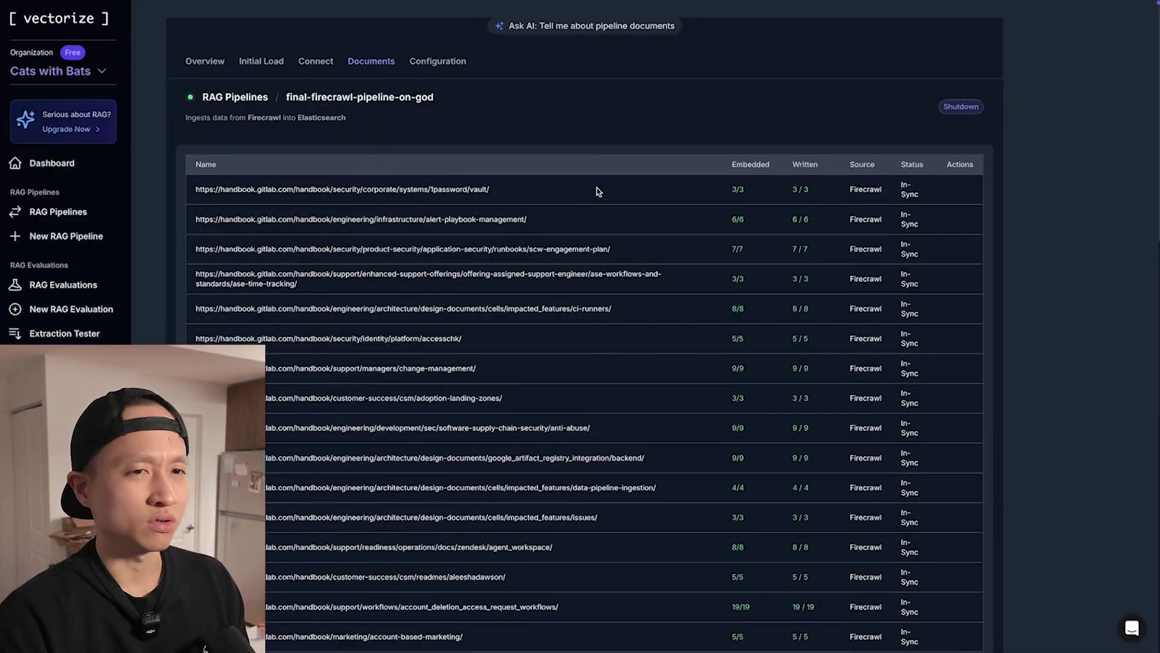
scroll(562, 215, down, 2)
scroll(453, 132, up, 2)
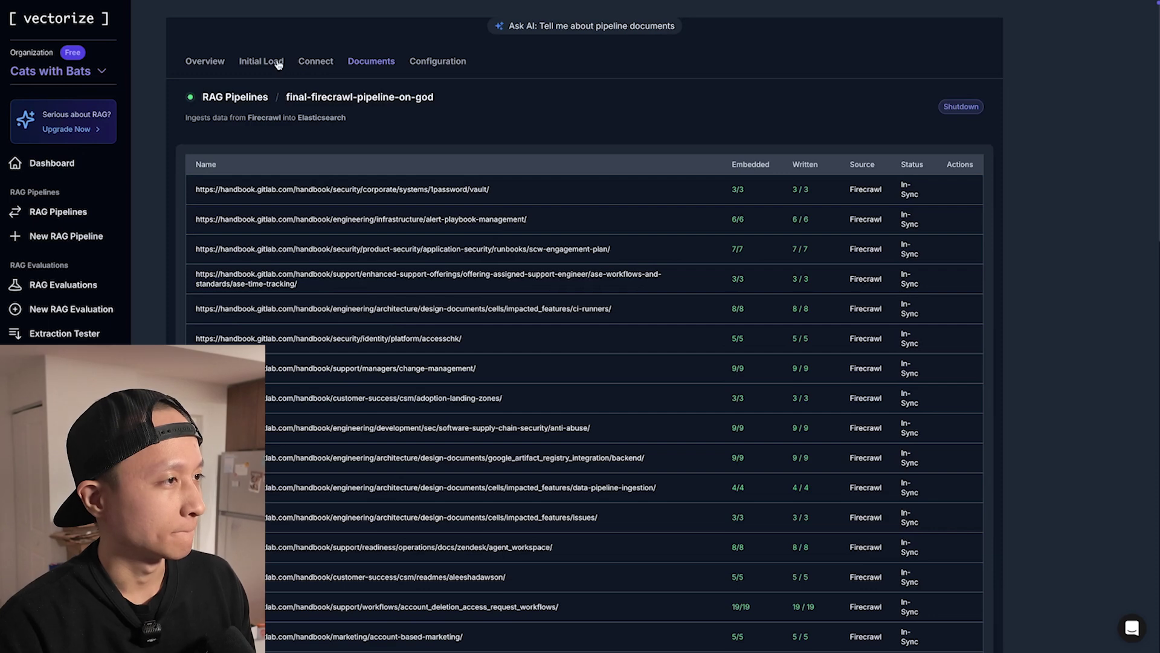
scroll(517, 306, down, 12)
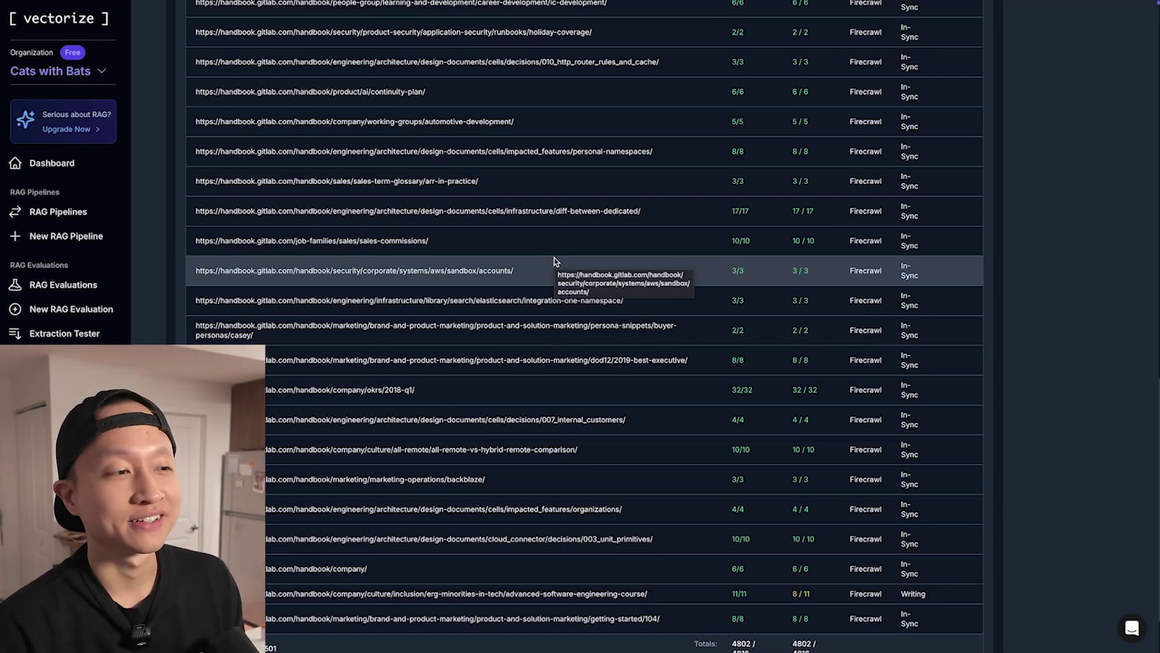
scroll(556, 261, down, 3)
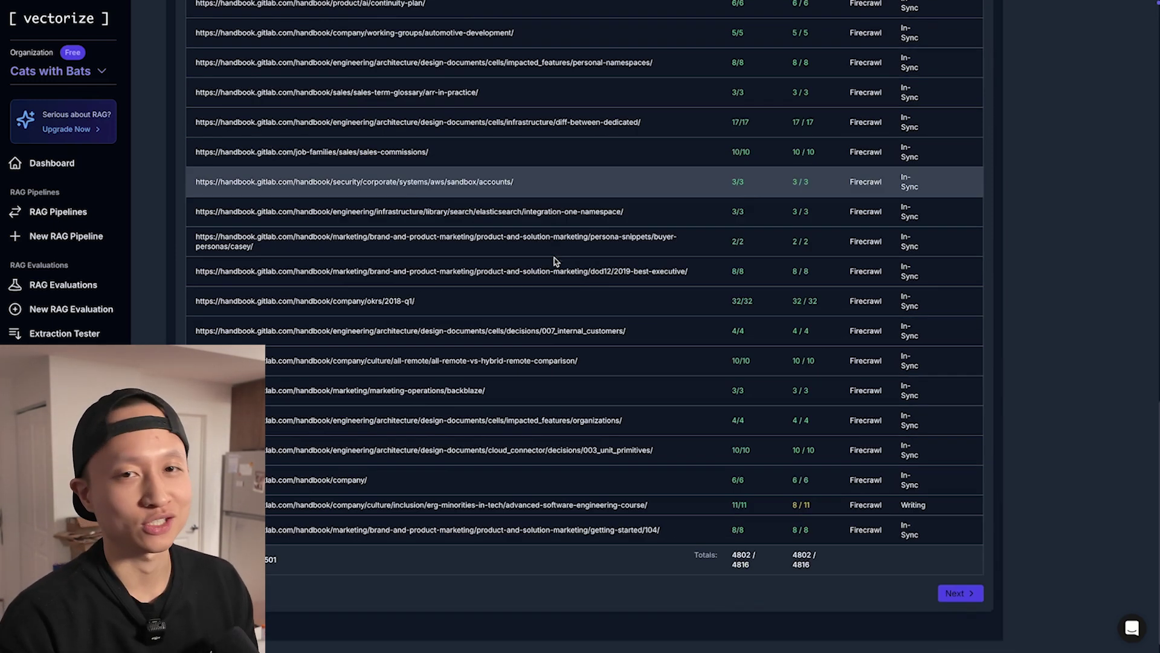
Return to the start of the crawled documents list and open the handbook page at security/corporate/systems/aws/systems
click(954, 591)
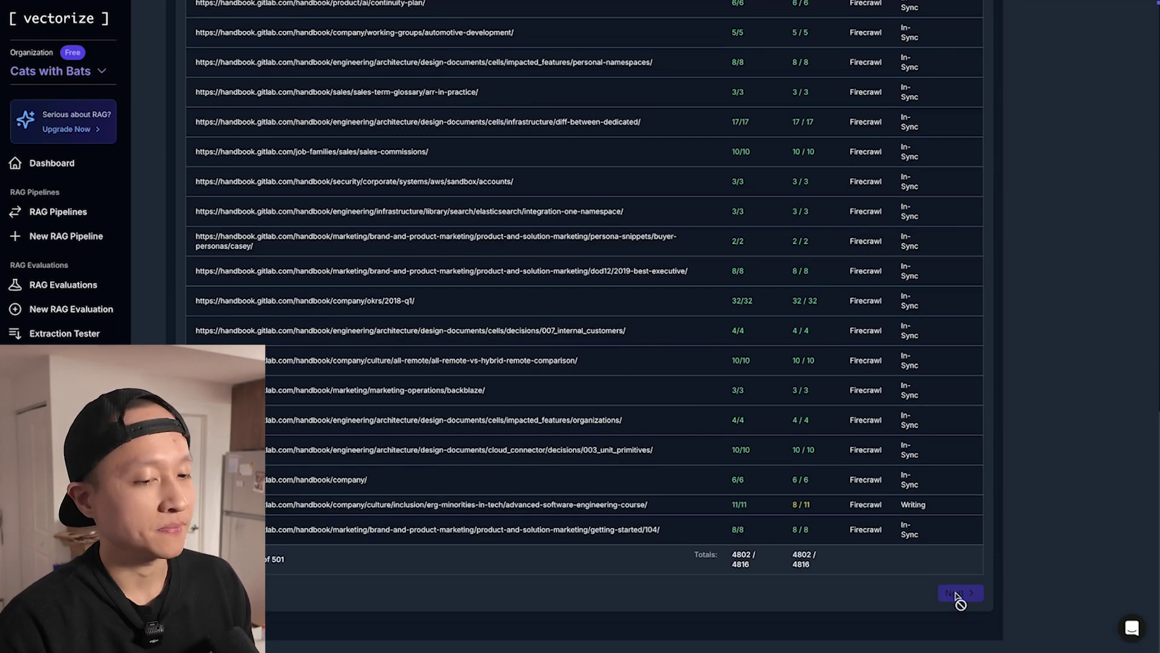
scroll(553, 331, up, 10)
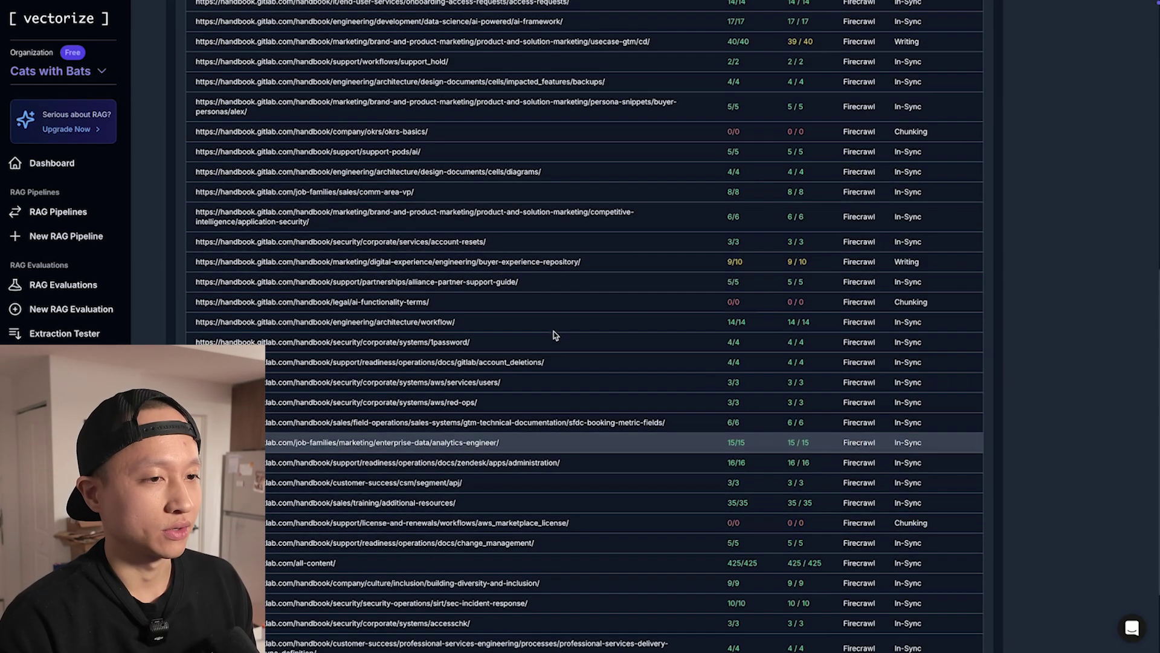
scroll(554, 331, up, 2)
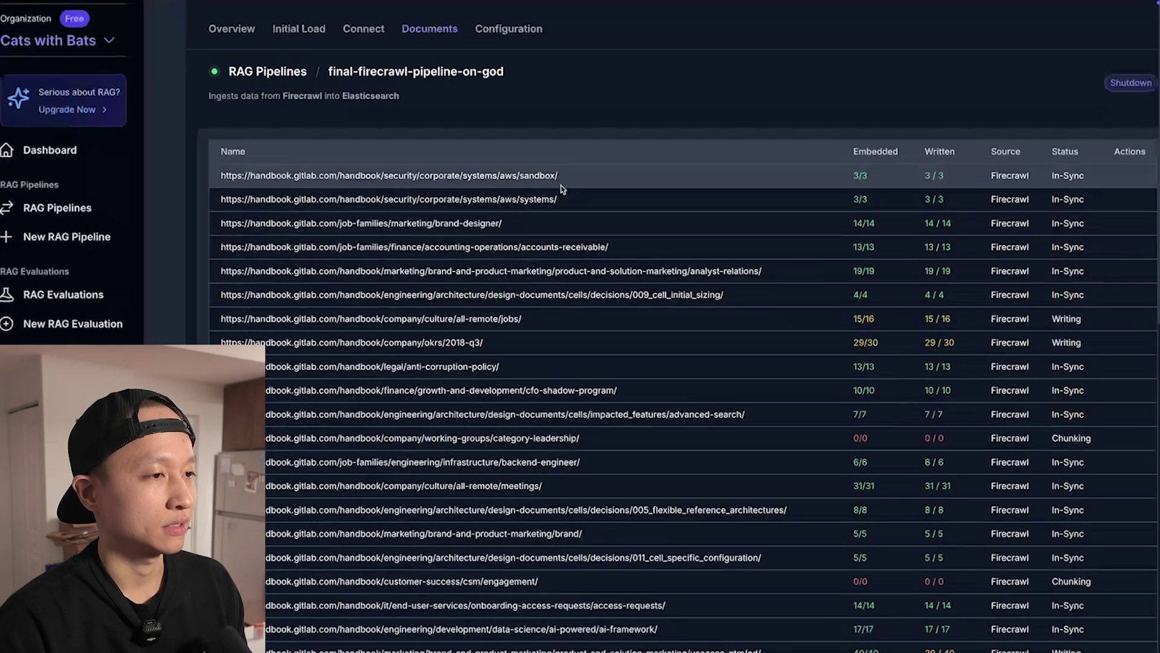
drag(582, 201, 290, 196)
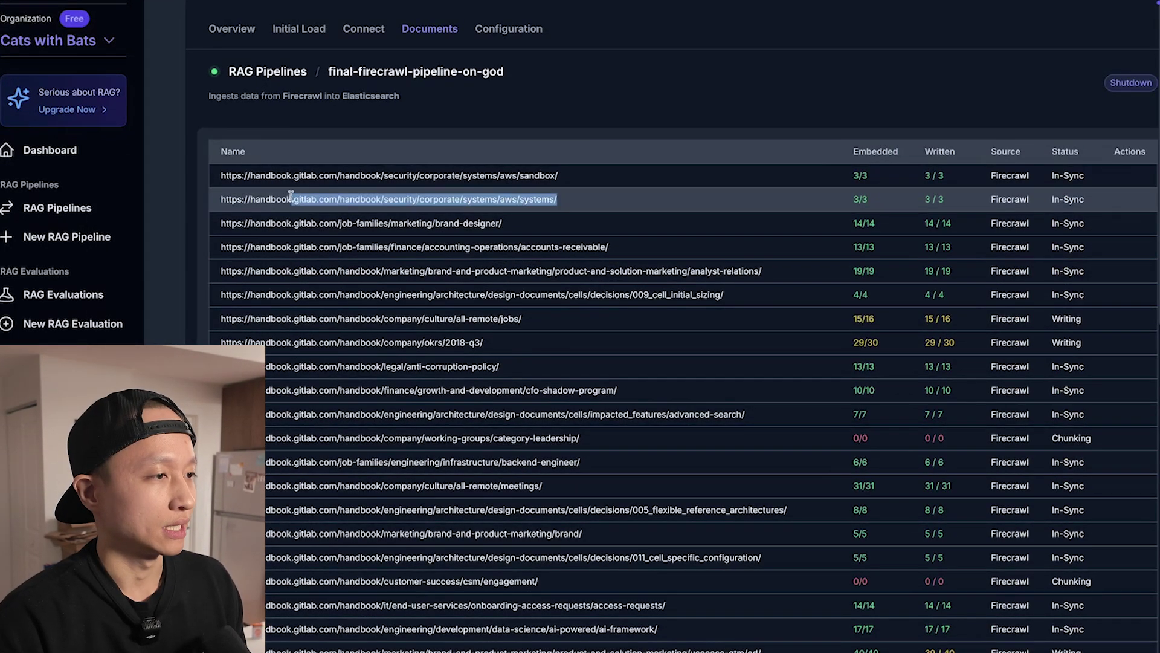
right_click(406, 204)
click(470, 252)
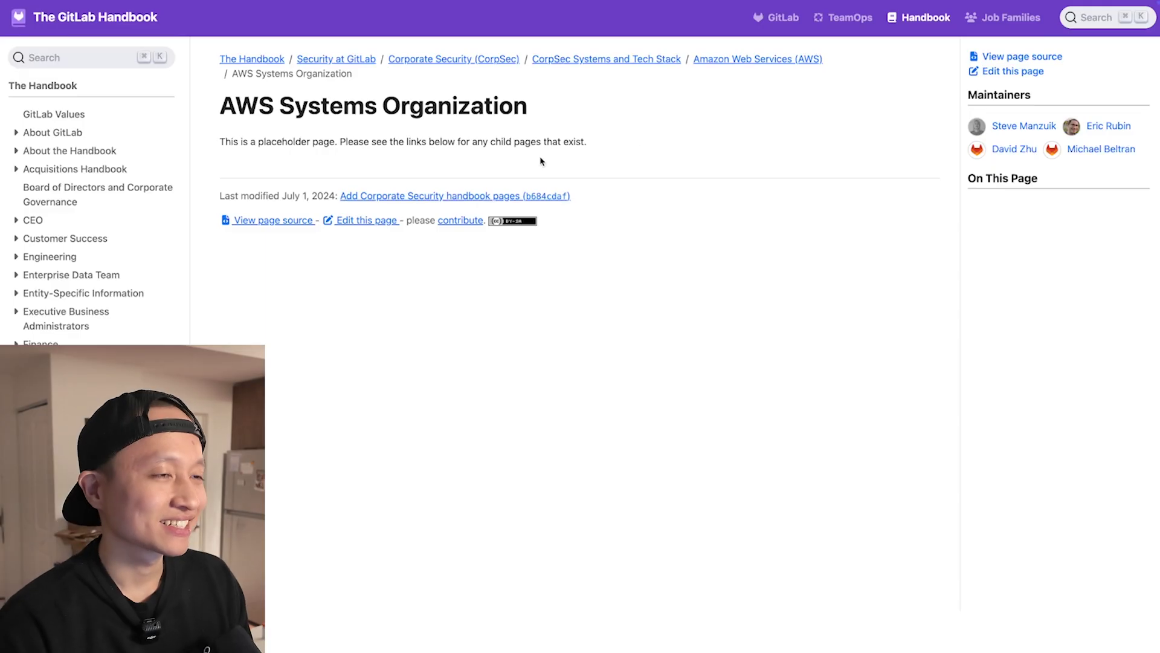
Return to the pipeline's documents list and open the handbook page at company/okrs/okrs-basics
click(785, 23)
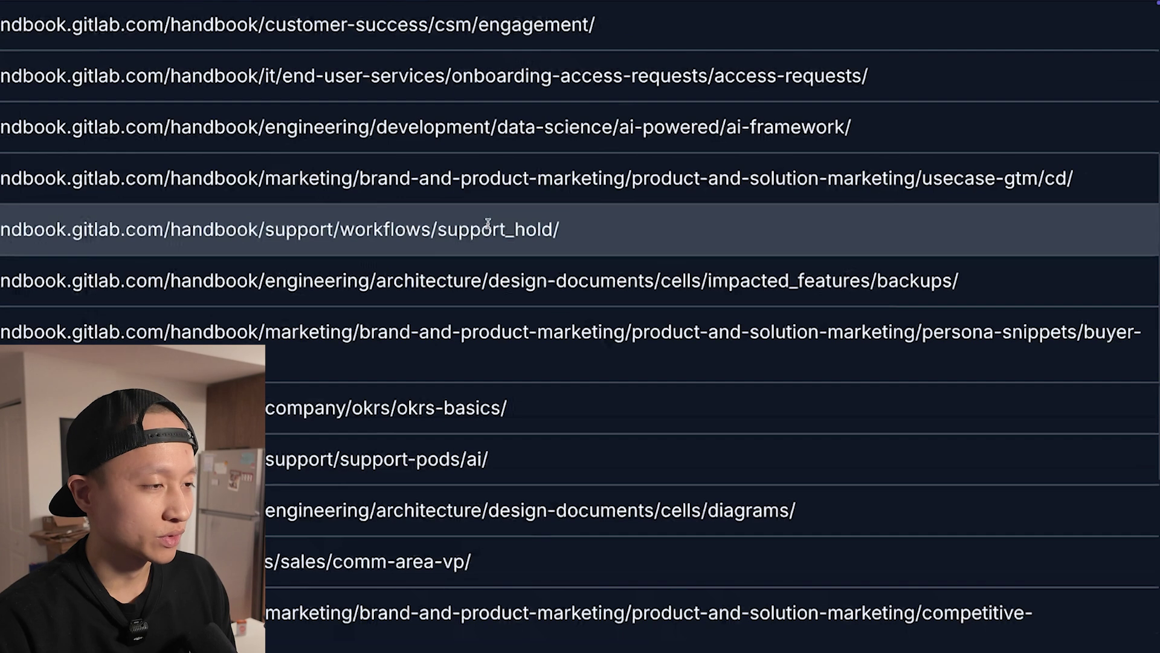
scroll(486, 228, down, 2)
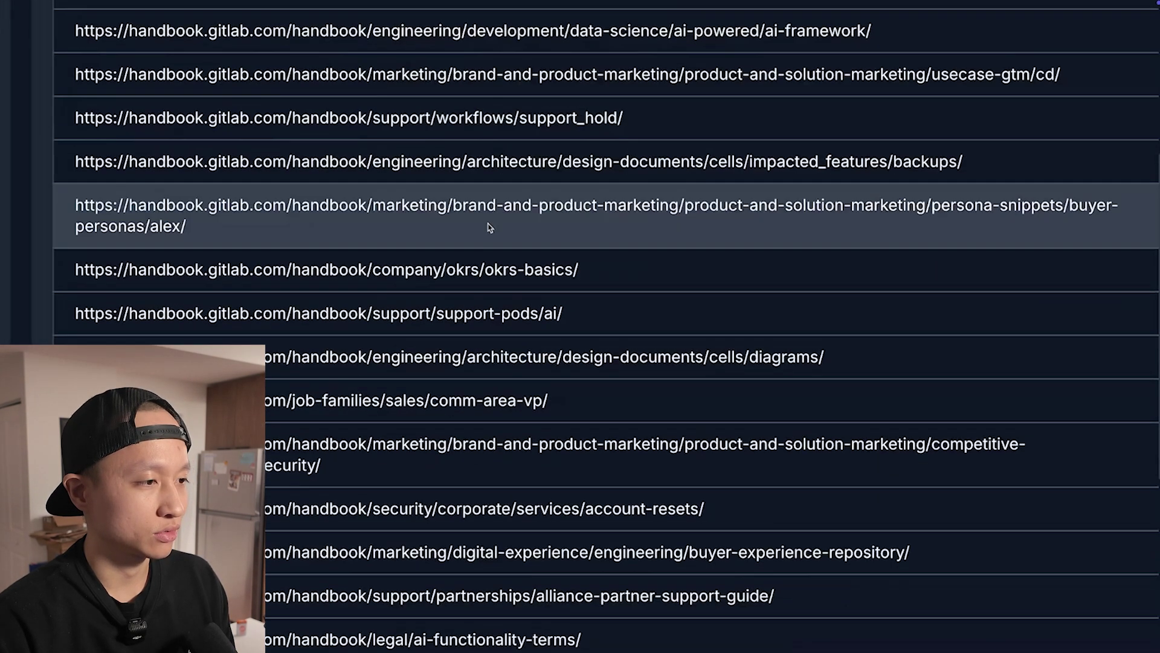
triple_click(465, 269)
right_click(465, 268)
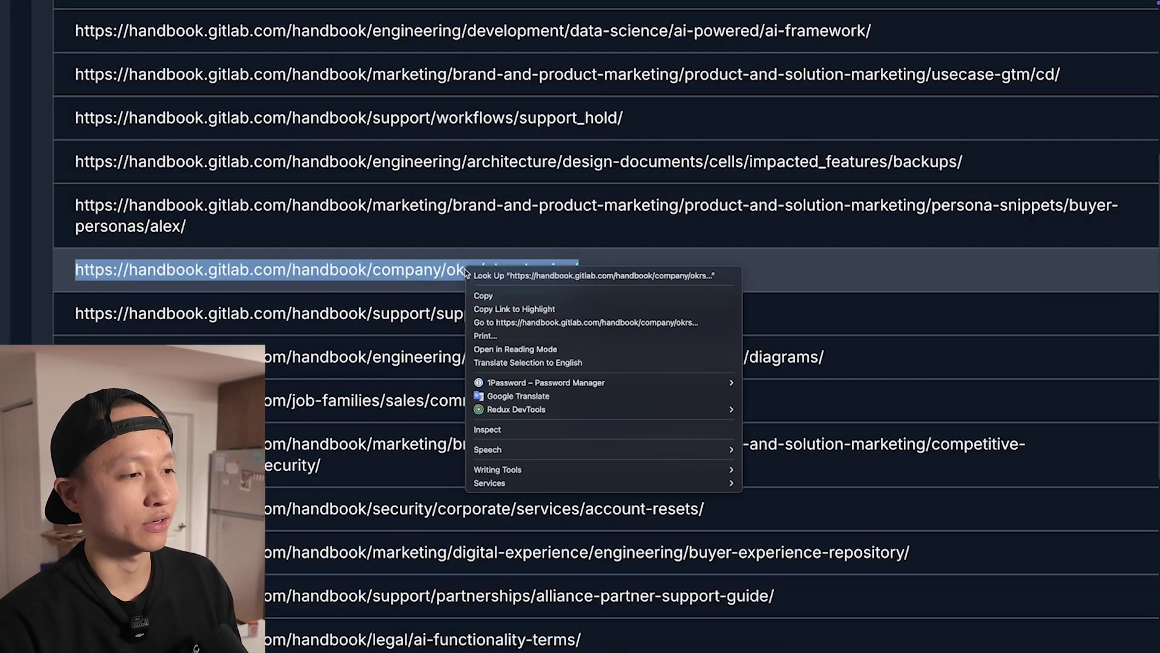
click(508, 323)
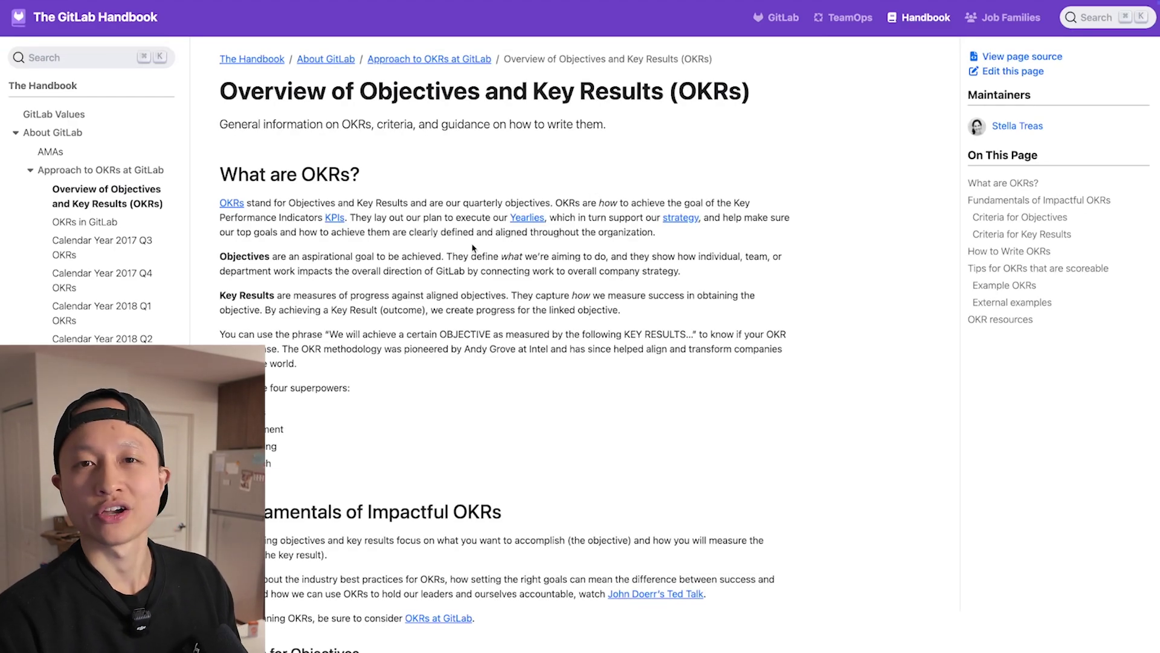
Read the OKR overview page, examining the OKR definitions, the four superpowers and the criteria for objectives
scroll(473, 248, down, 6)
scroll(472, 244, up, 6)
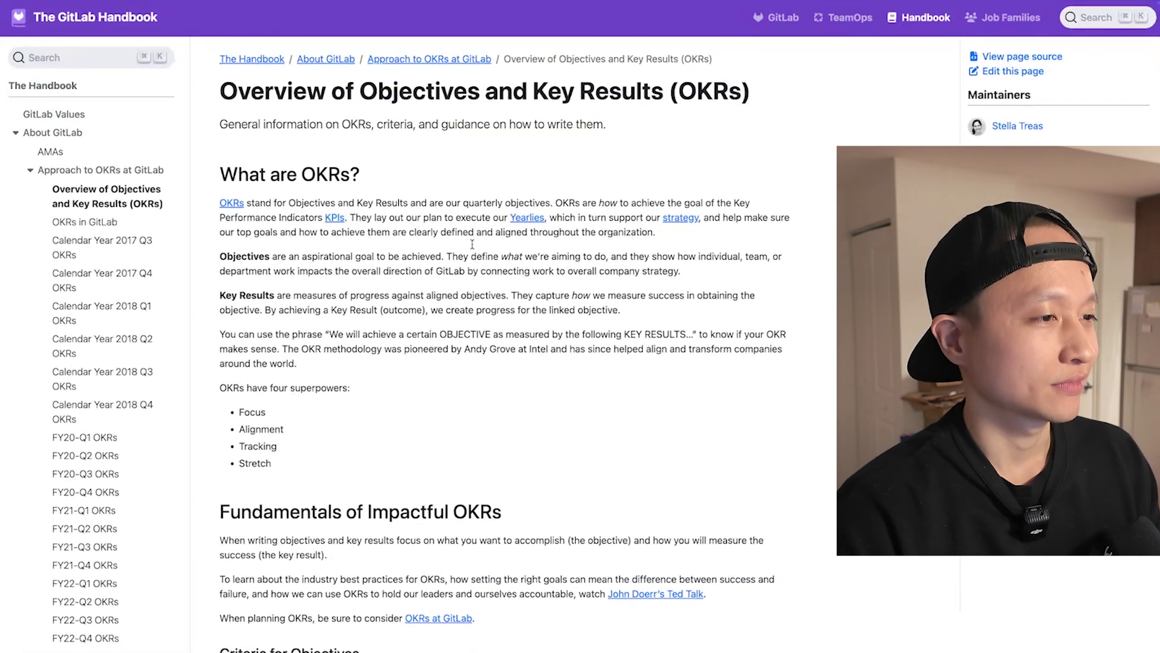
scroll(474, 248, down, 3)
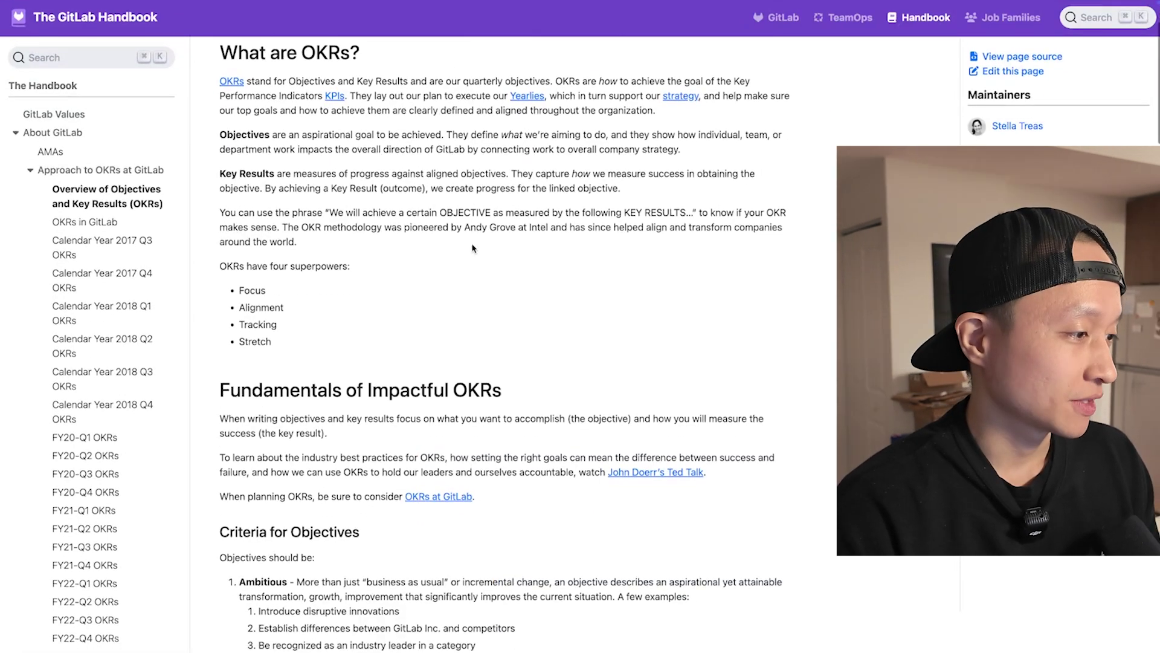
scroll(473, 248, up, 3)
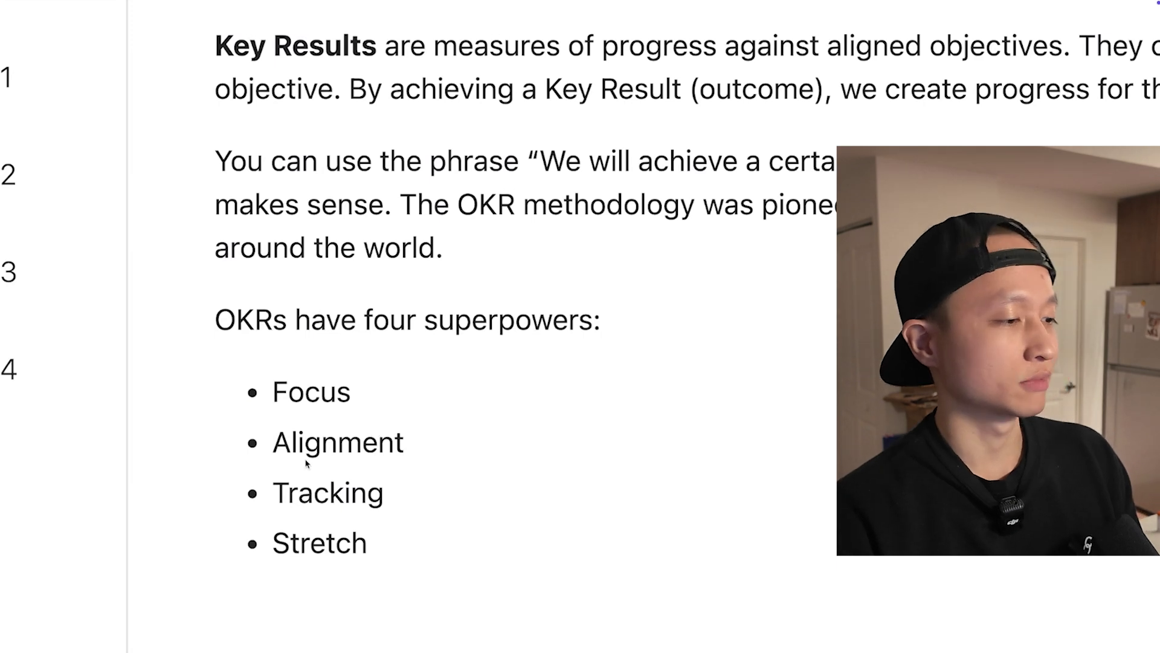
scroll(324, 541, down, 3)
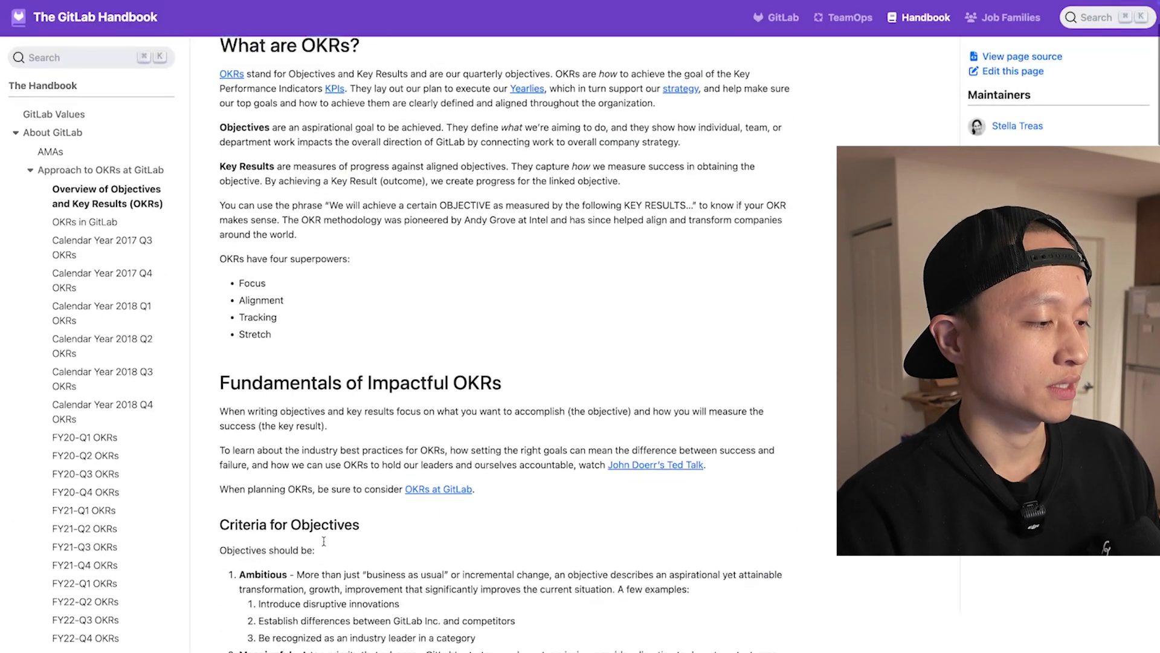
scroll(324, 541, down, 1)
scroll(324, 545, down, 5)
scroll(324, 544, up, 1)
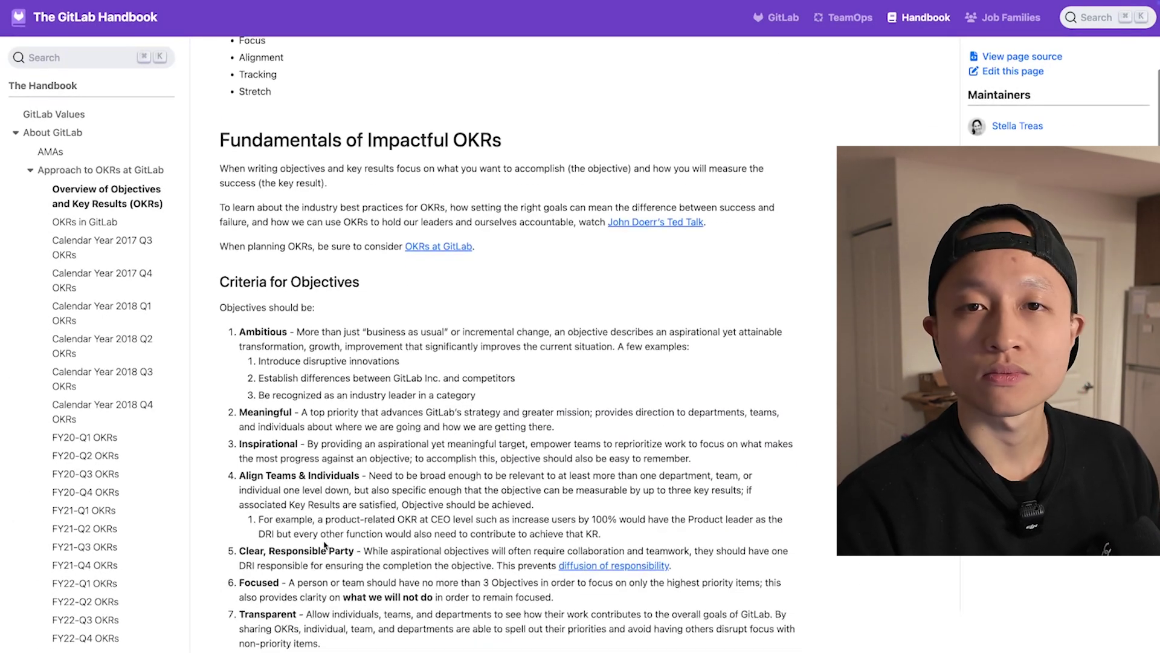
scroll(323, 544, up, 3)
scroll(324, 544, up, 3)
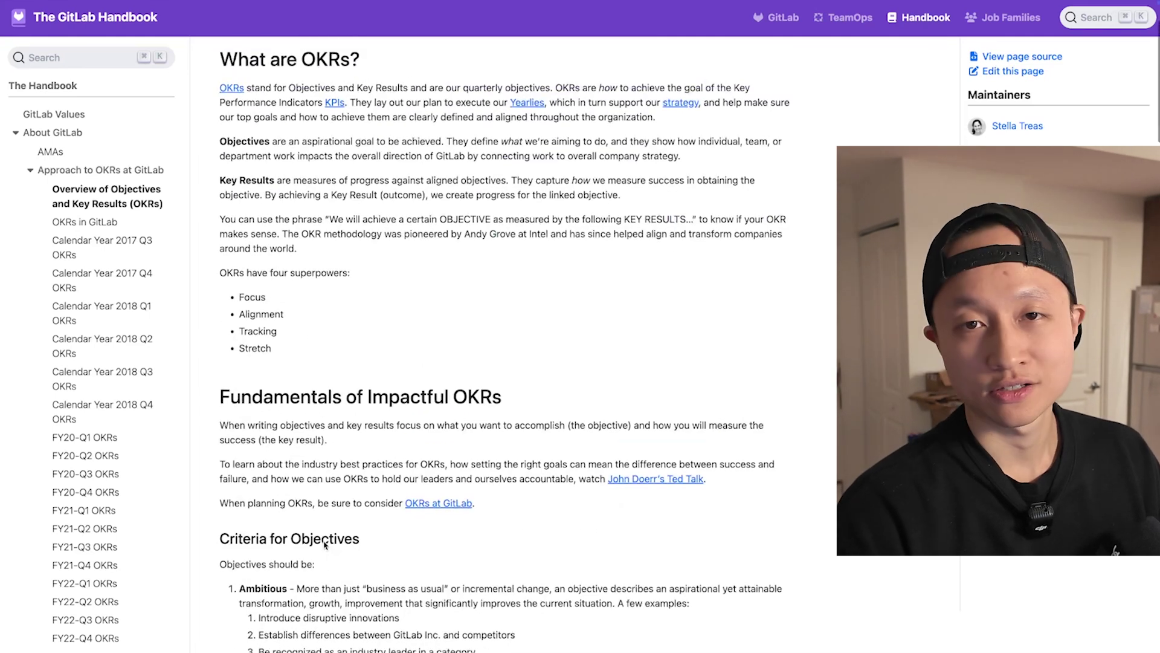
scroll(325, 545, up, 1)
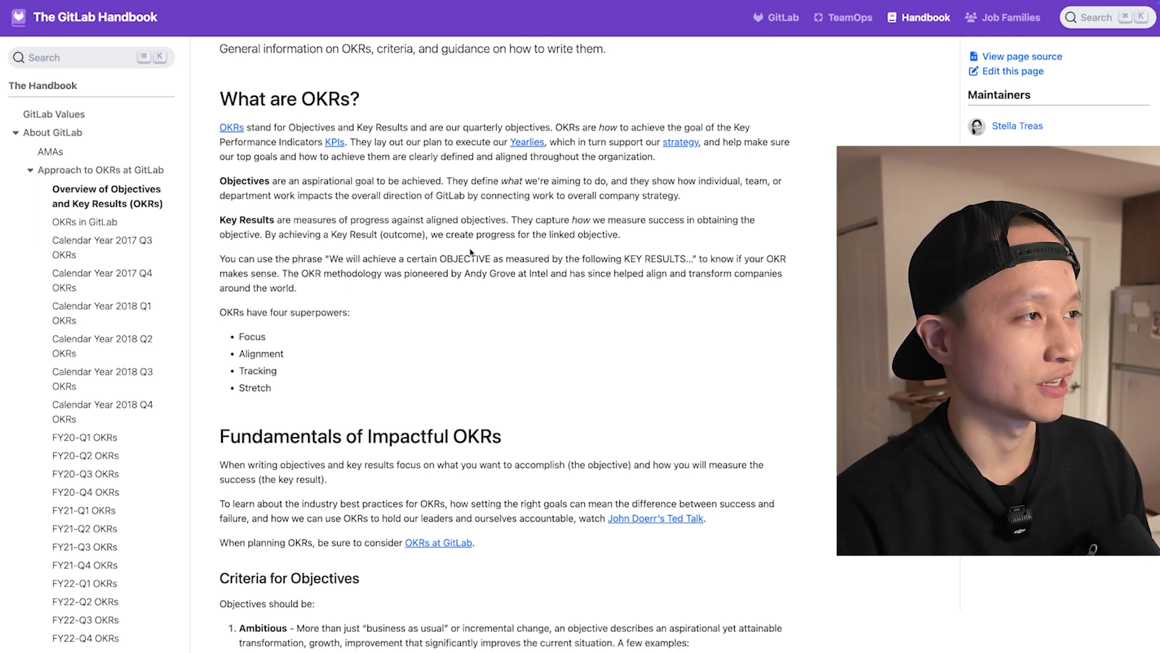
scroll(585, 4, up, 2)
Close the leftover new-pipeline schedule page and return to the documents of final-firecrawl-pipeline-on-god
mouse_move(584, 4)
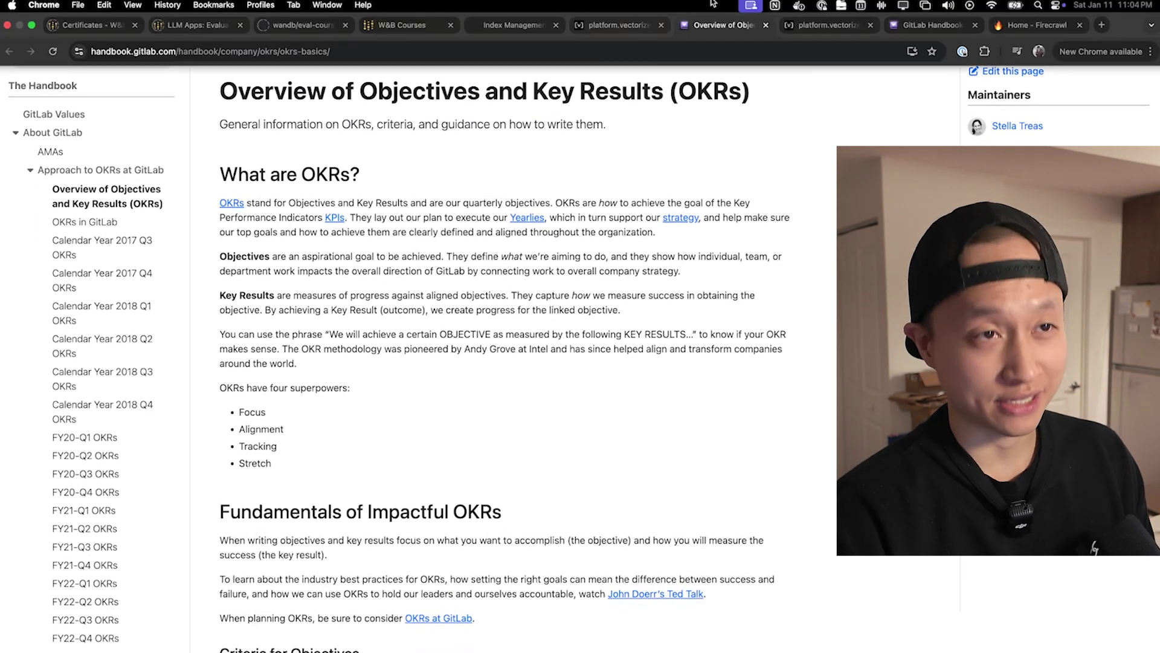
click(827, 11)
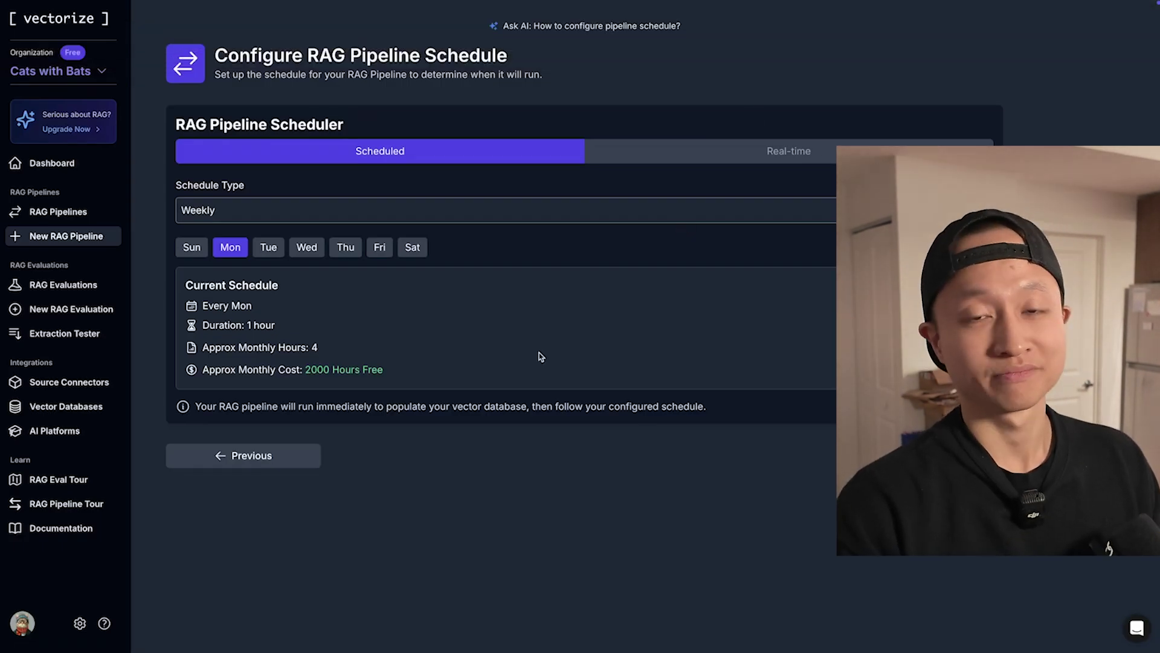
mouse_move(570, 2)
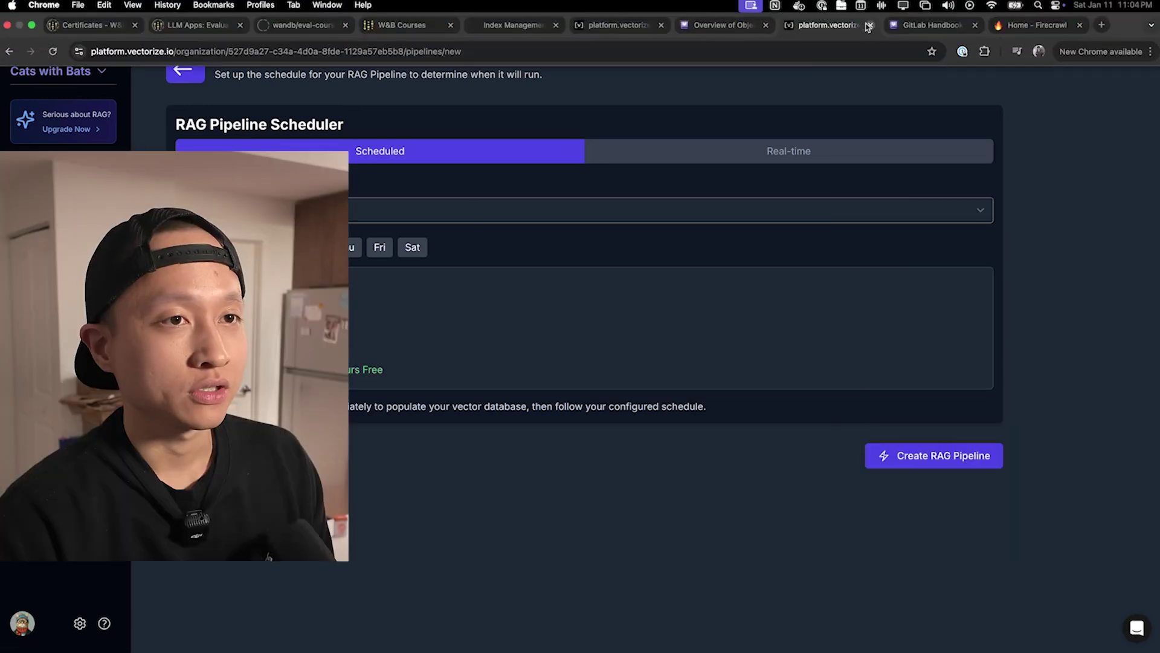
click(870, 24)
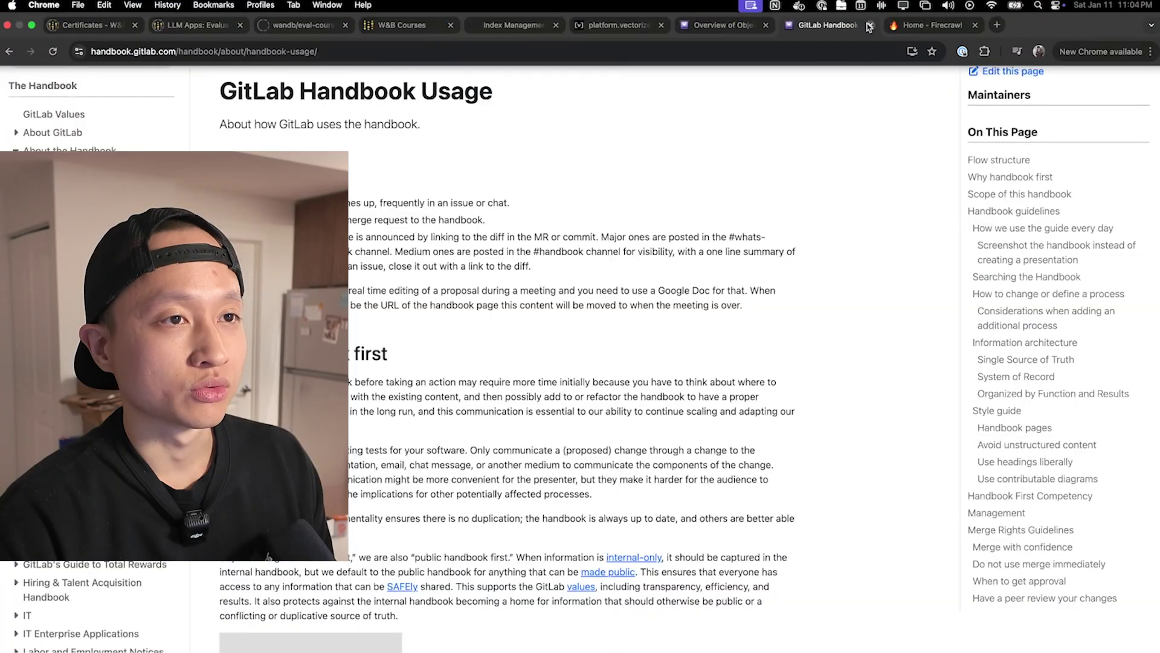
click(647, 31)
key(ctrl+0)
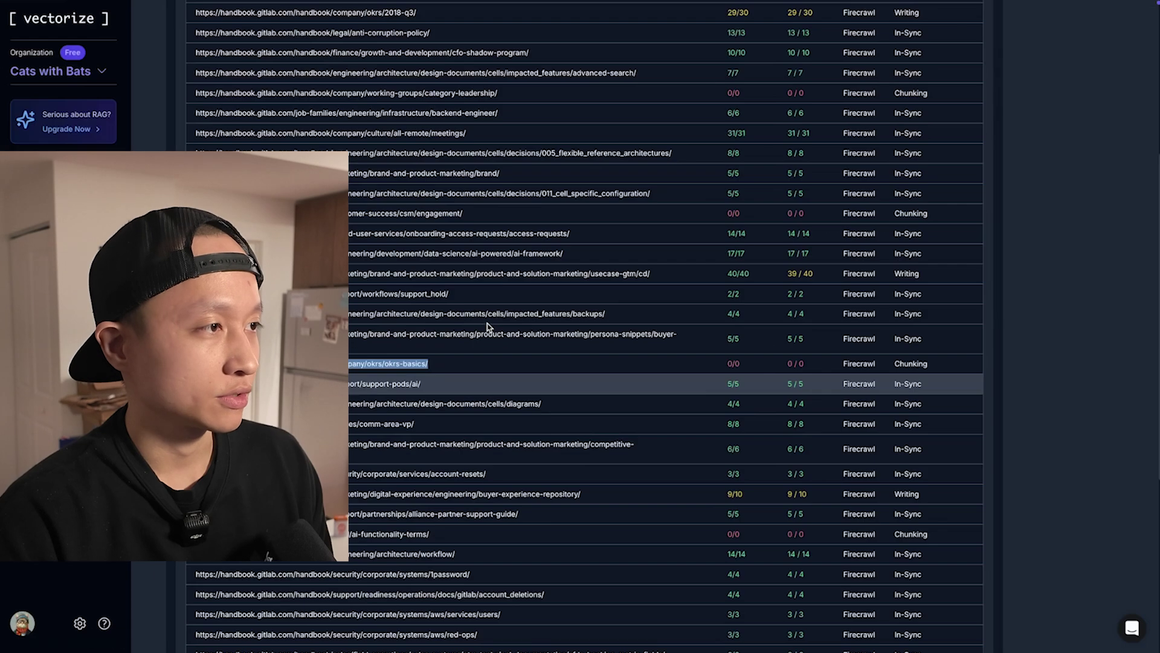
Review the overview of final-firecrawl-pipeline-on-god and open its RAG Sandbox
scroll(487, 327, up, 5)
scroll(487, 327, up, 2)
click(210, 56)
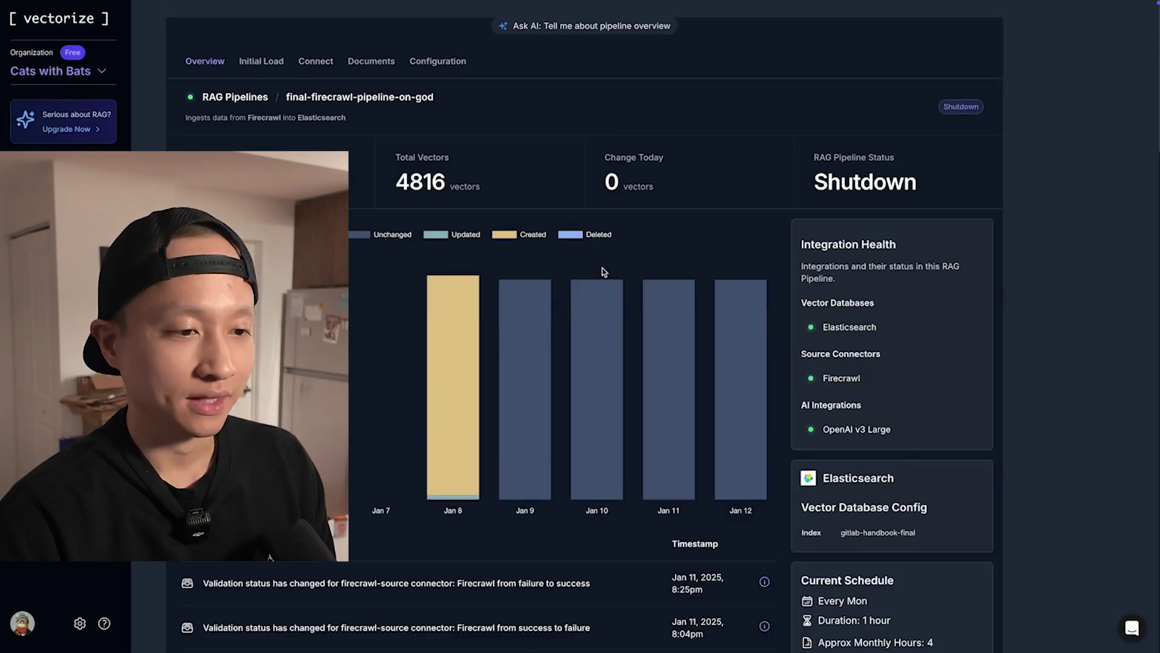
scroll(604, 269, down, 3)
scroll(605, 272, down, 3)
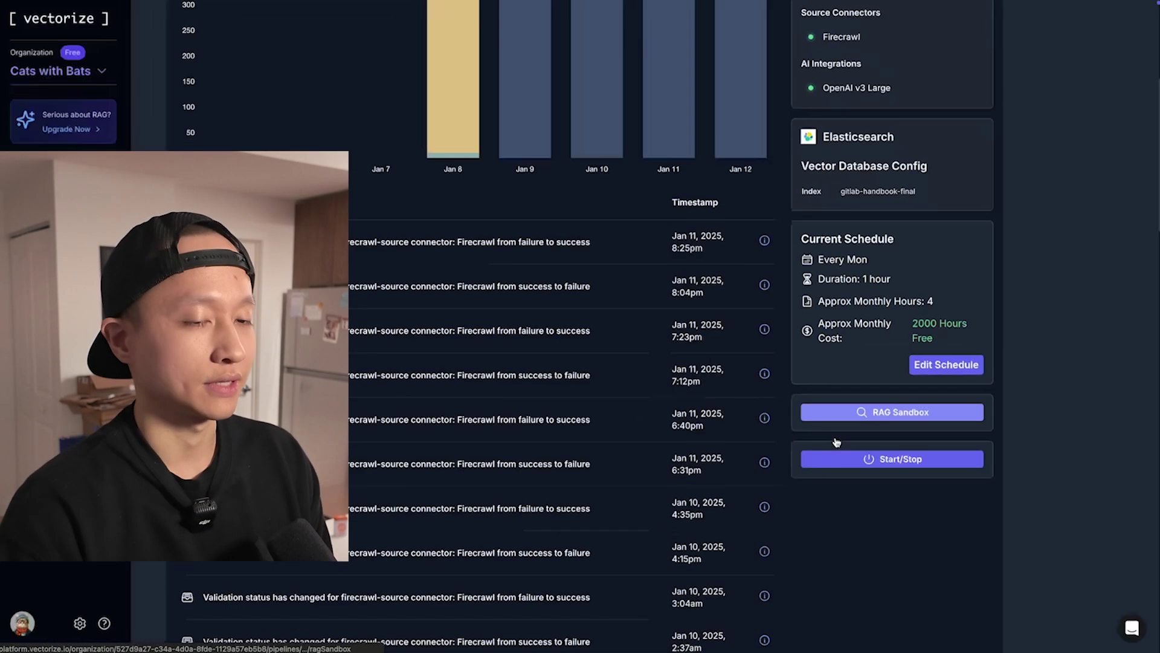
click(837, 441)
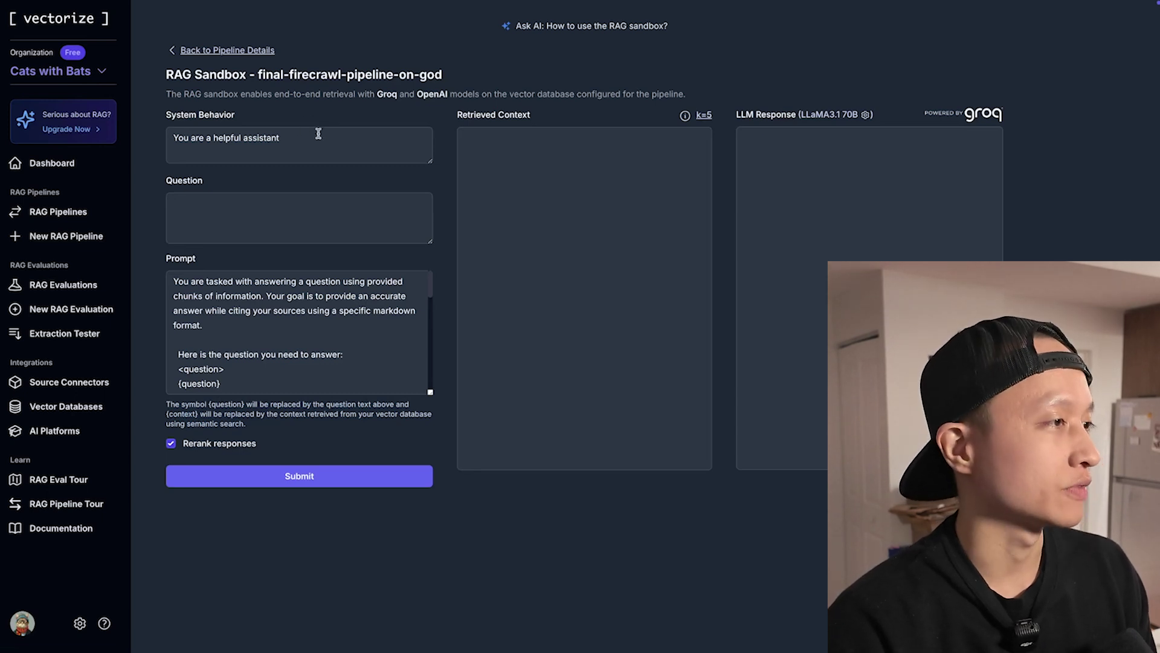
click(225, 205)
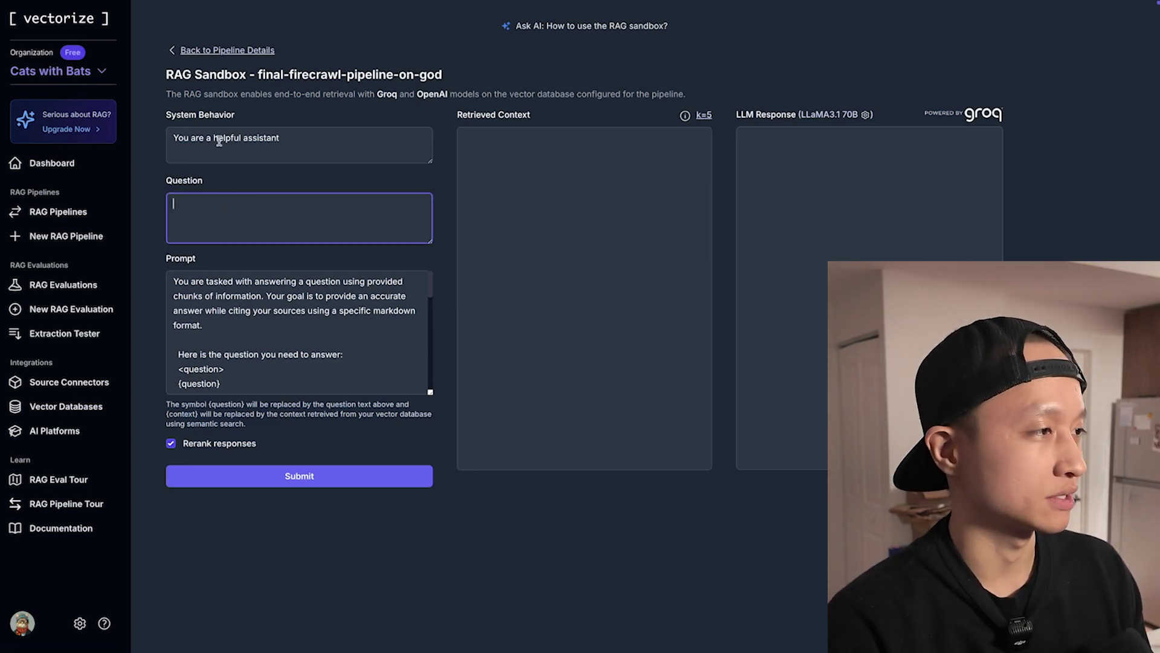
click(207, 152)
click(189, 202)
drag(327, 134, 205, 135)
click(224, 220)
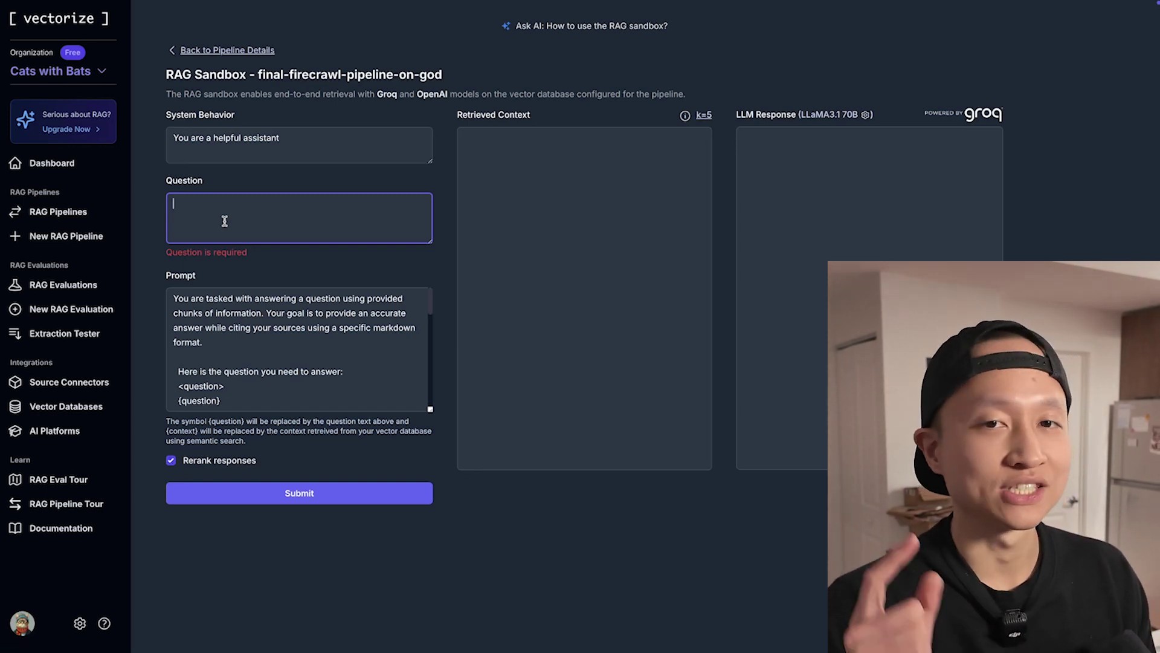
Open the pipeline details in a separate browser tab and revisit the handbook's OKR overview page
right_click(250, 52)
click(250, 56)
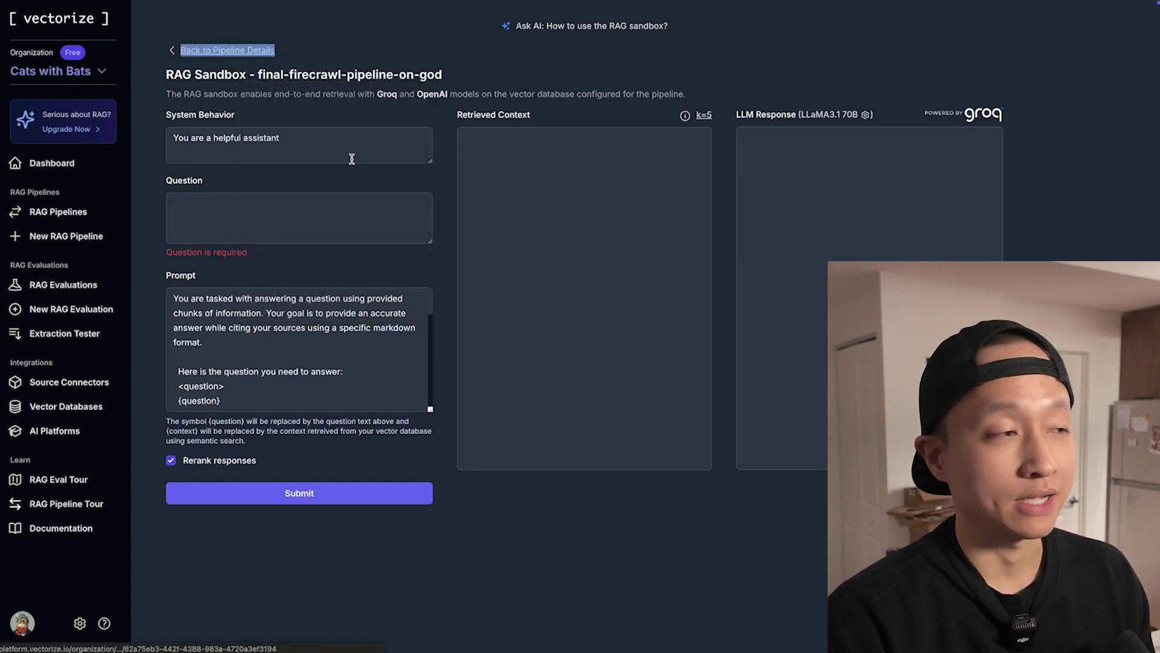
mouse_move(591, 3)
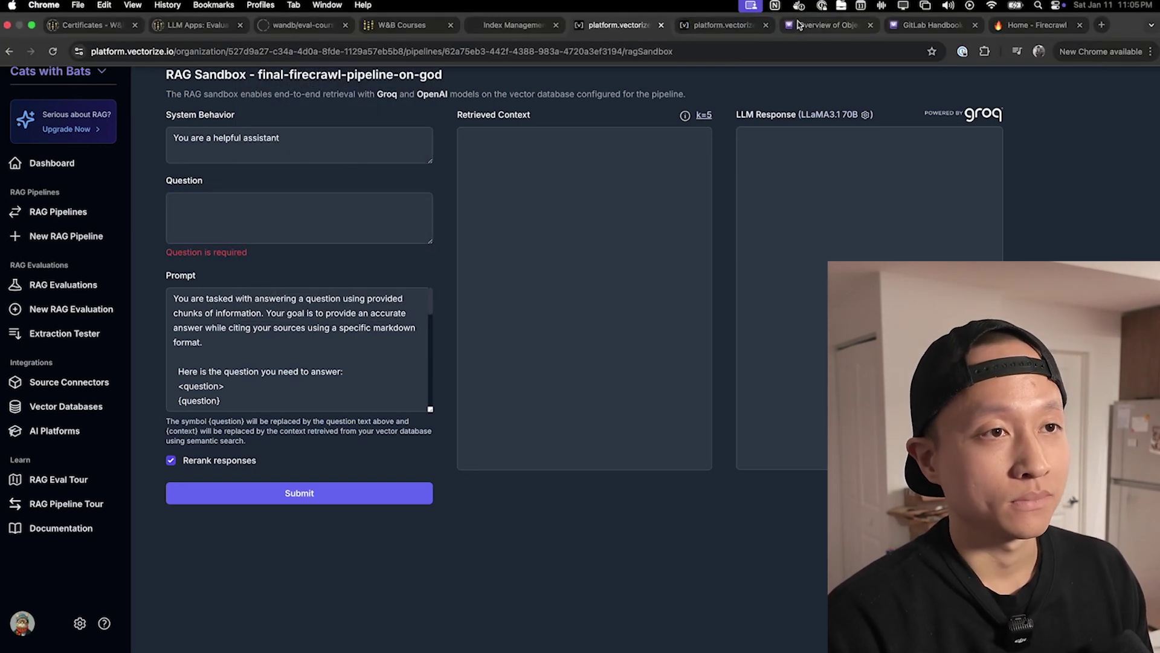
click(799, 24)
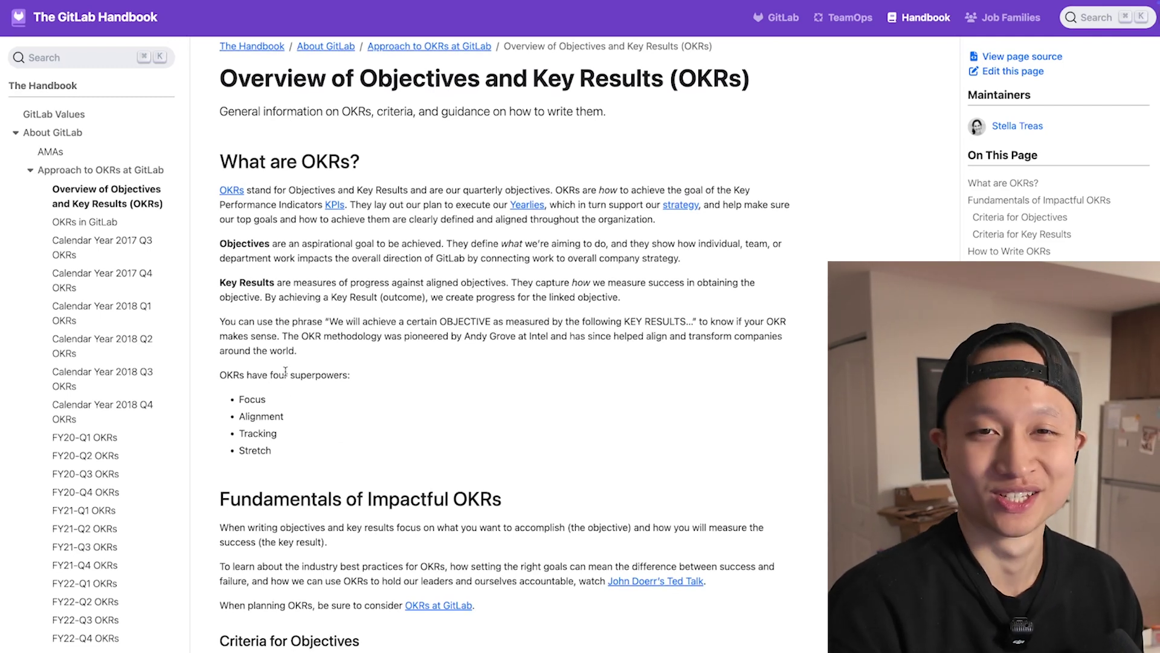
mouse_move(751, 3)
click(694, 25)
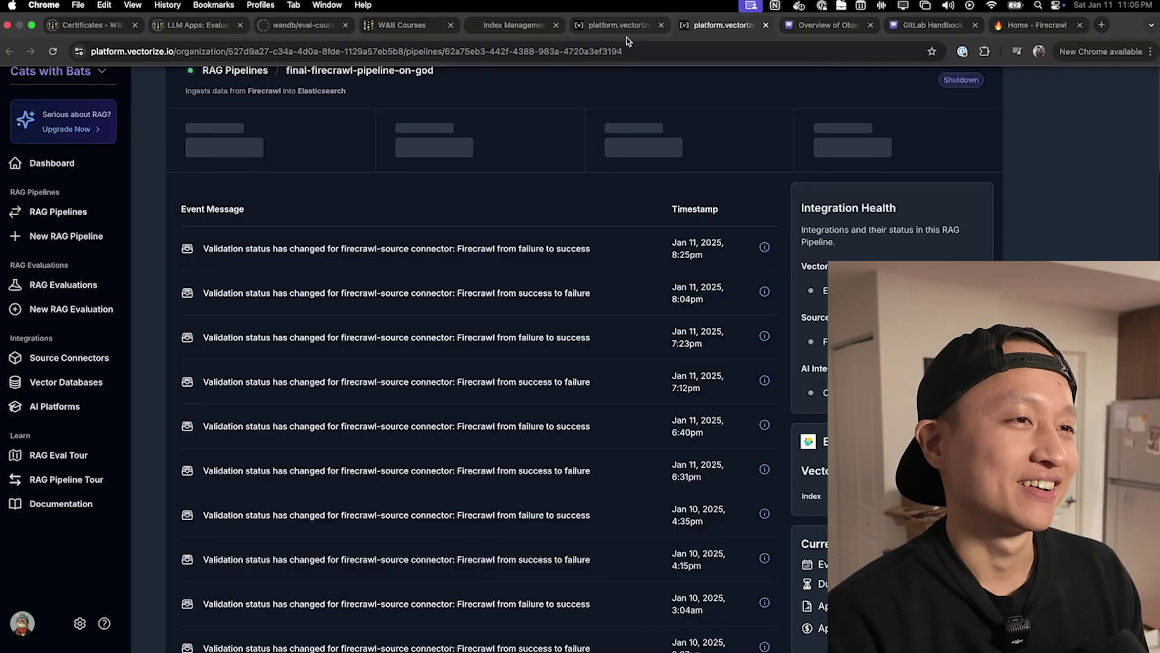
Back in the RAG Sandbox, set the System Behavior to "You are an expert in company handbook at GitLab" and make the Question field ready for entry
click(619, 27)
triple_click(346, 139)
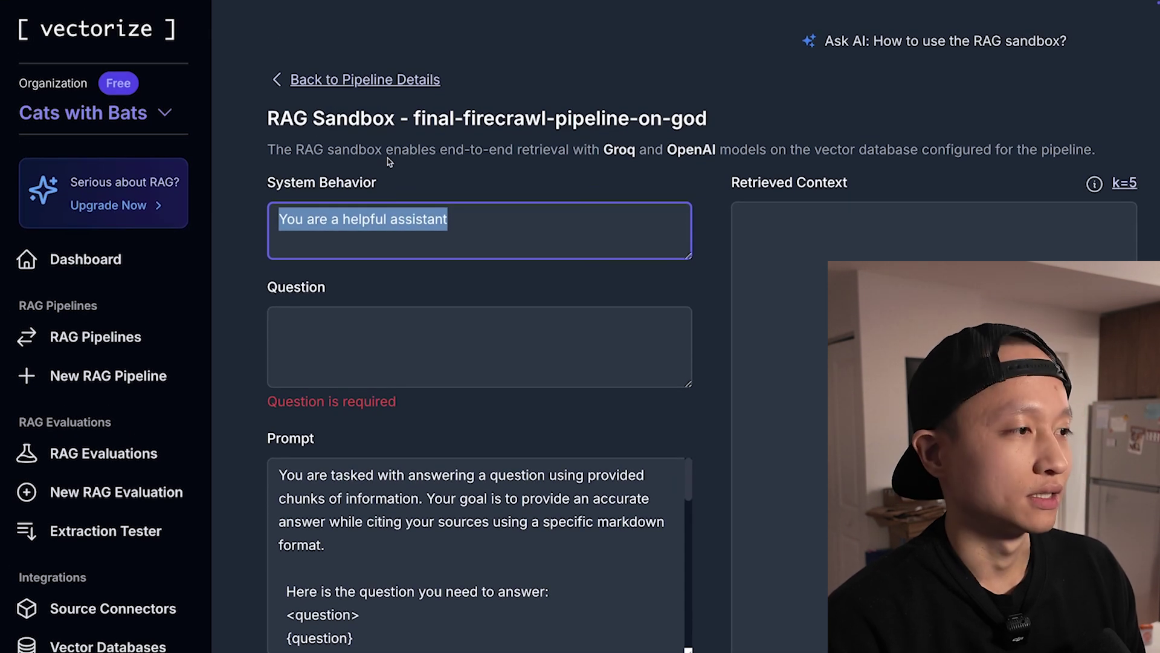
text(You are a)
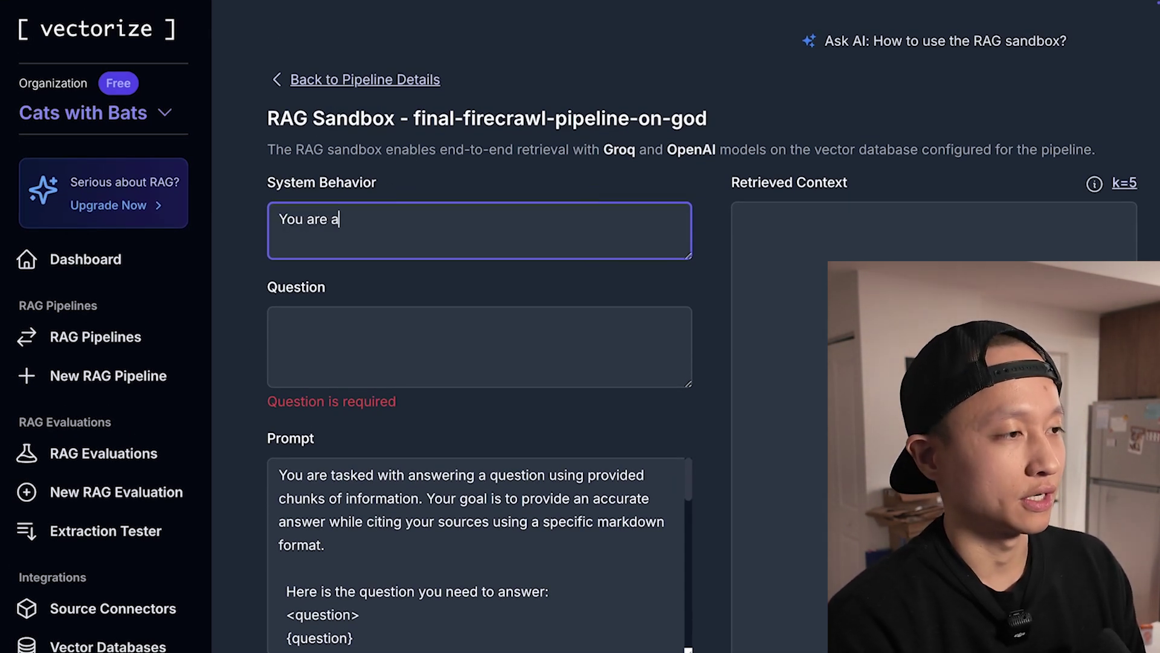
text(n expert in )
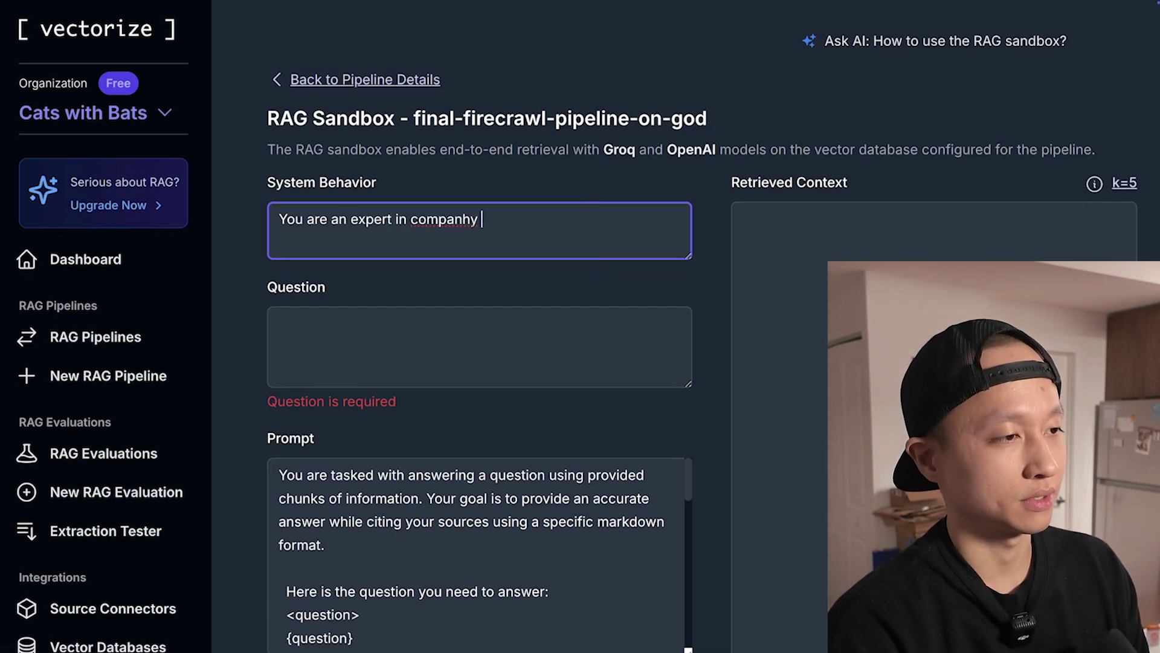
text(company handbook at GitLab)
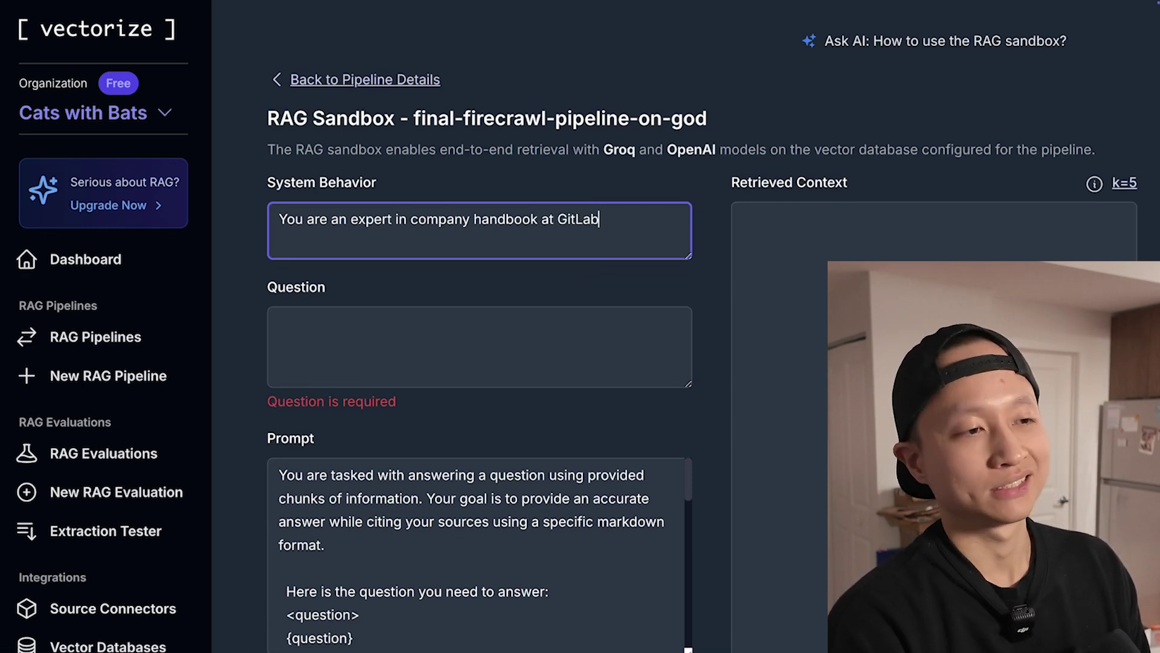
scroll(386, 242, down, 2)
click(455, 240)
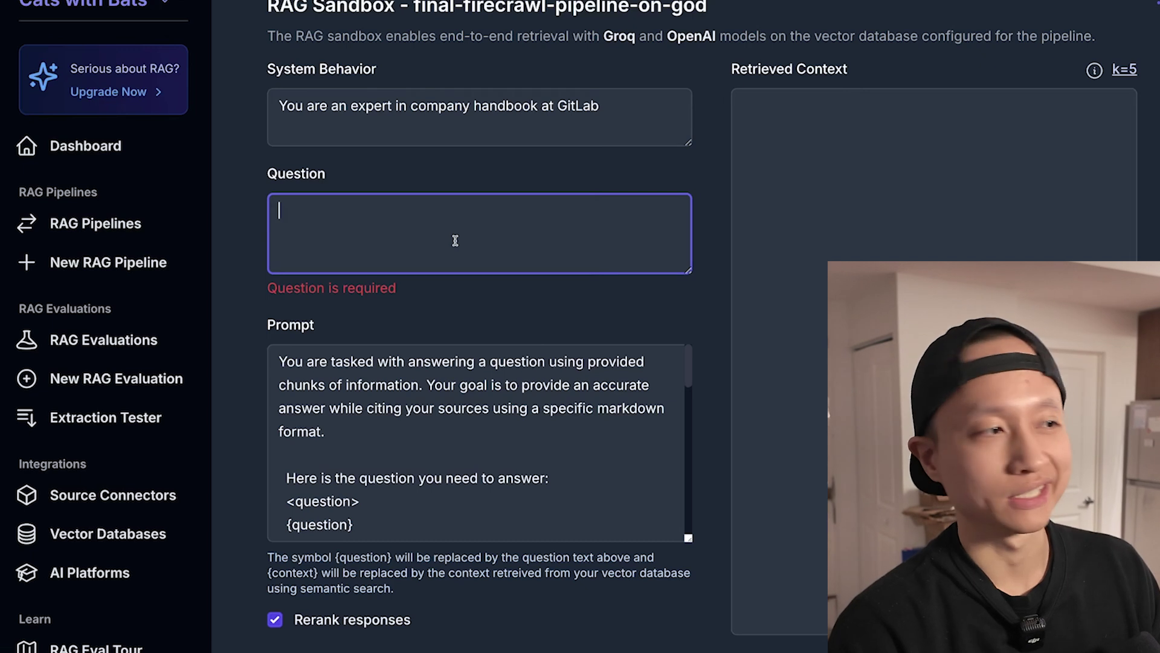
Enter "What are the superpowers of OKRs" as the sandbox question
text(What)
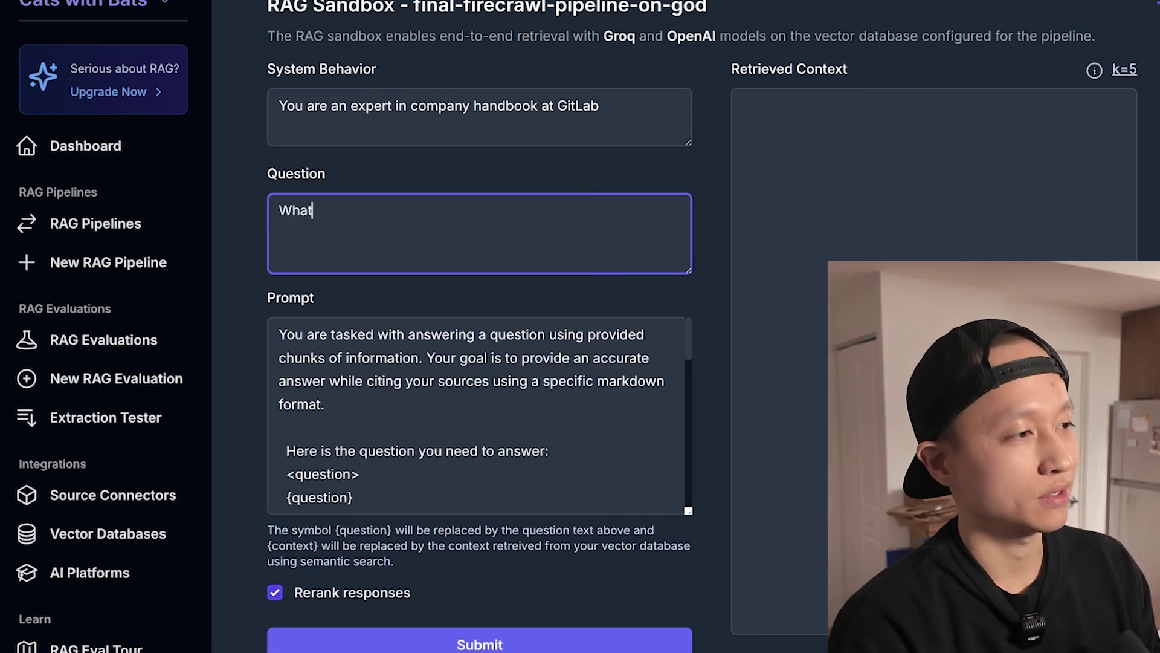
text( are)
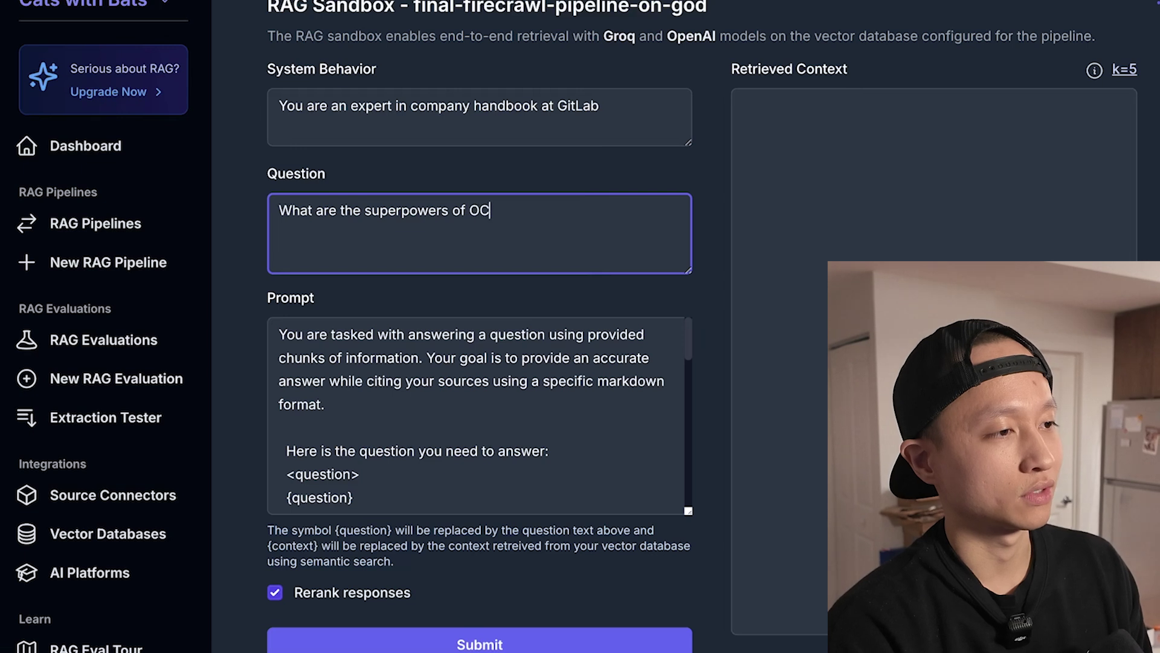
text( the superpowers of OKRs)
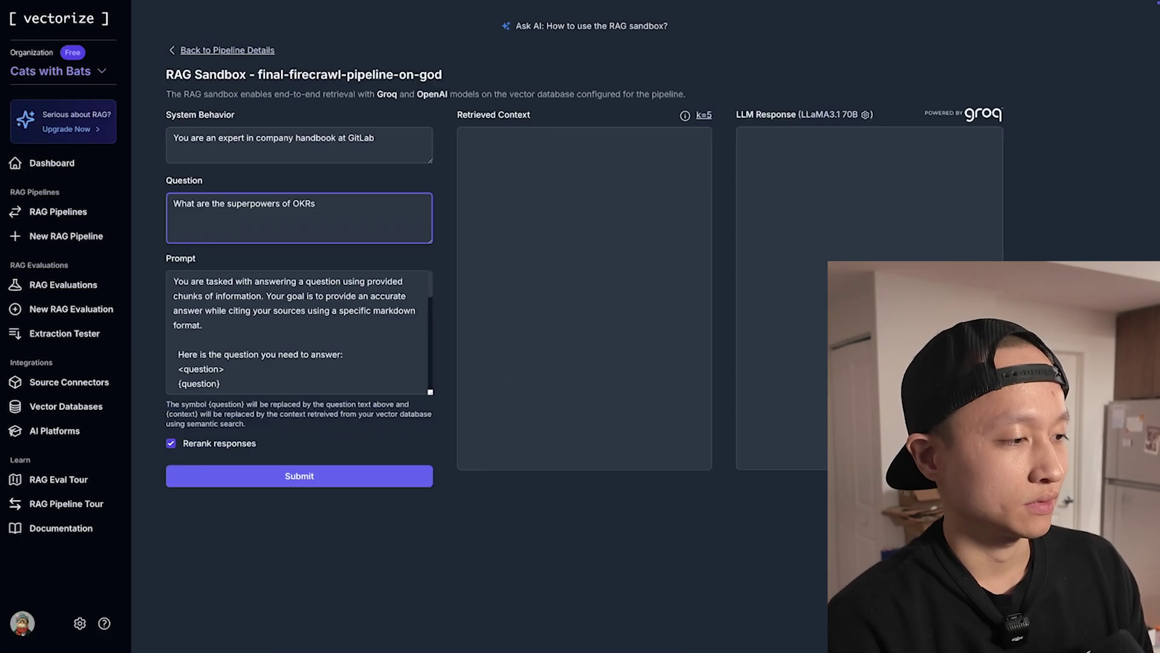
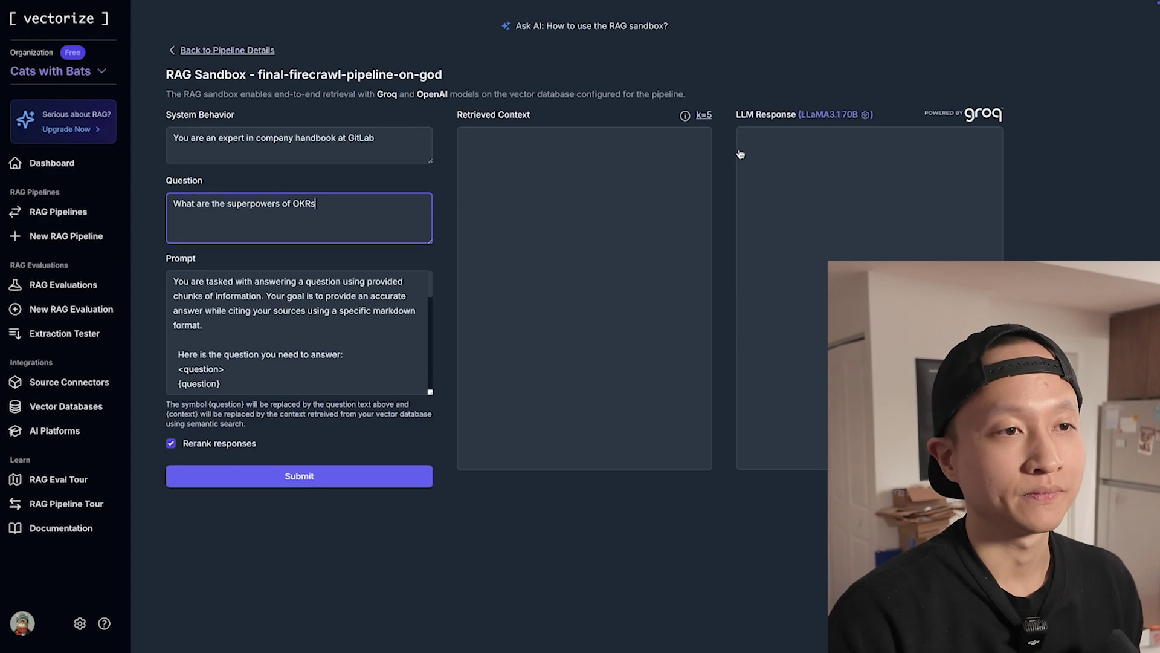
In the LLM settings, look over the available models, keep LLaMA3.1 70B, set the Temperature to 0.00 and save
click(825, 115)
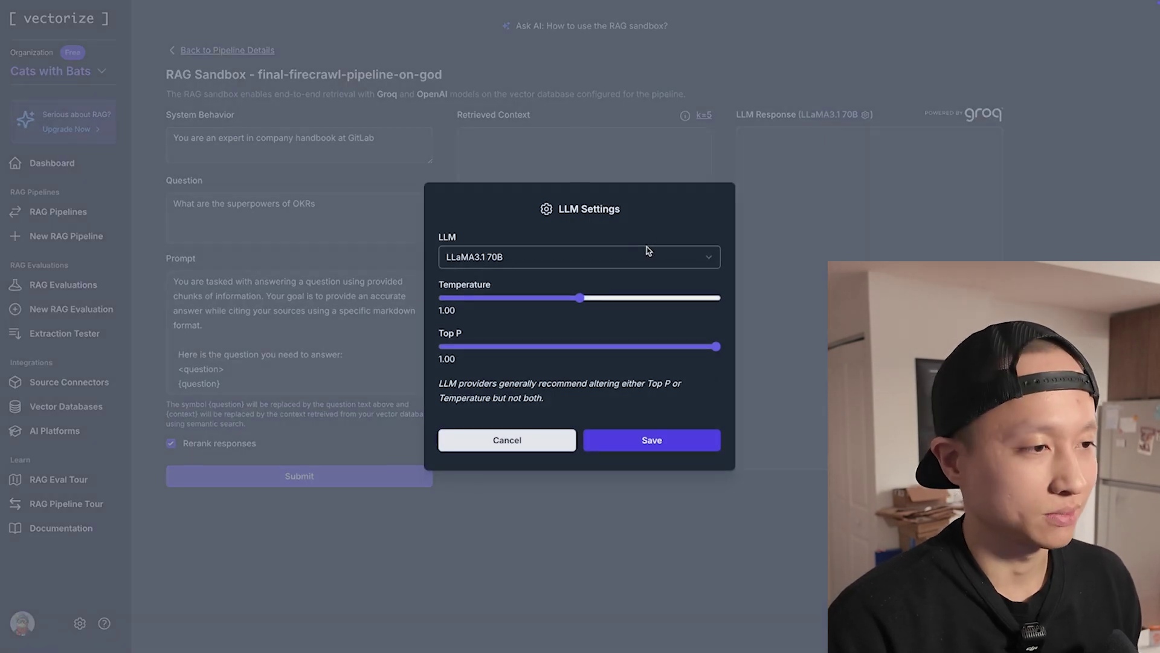
click(646, 249)
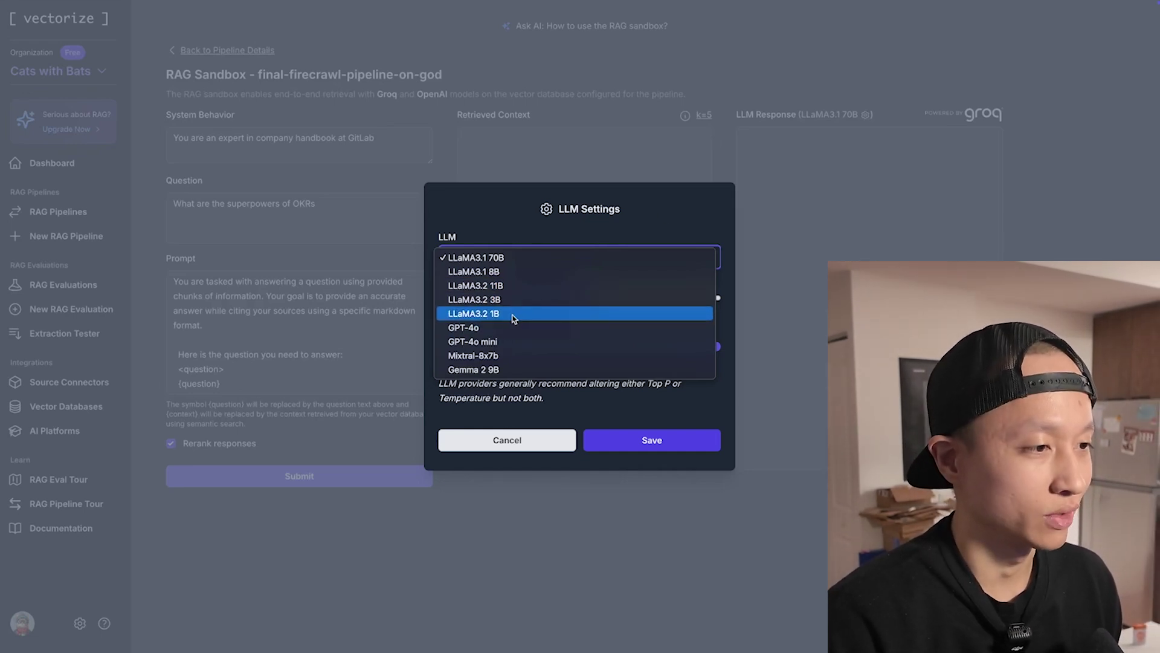
click(604, 220)
drag(580, 298, 423, 299)
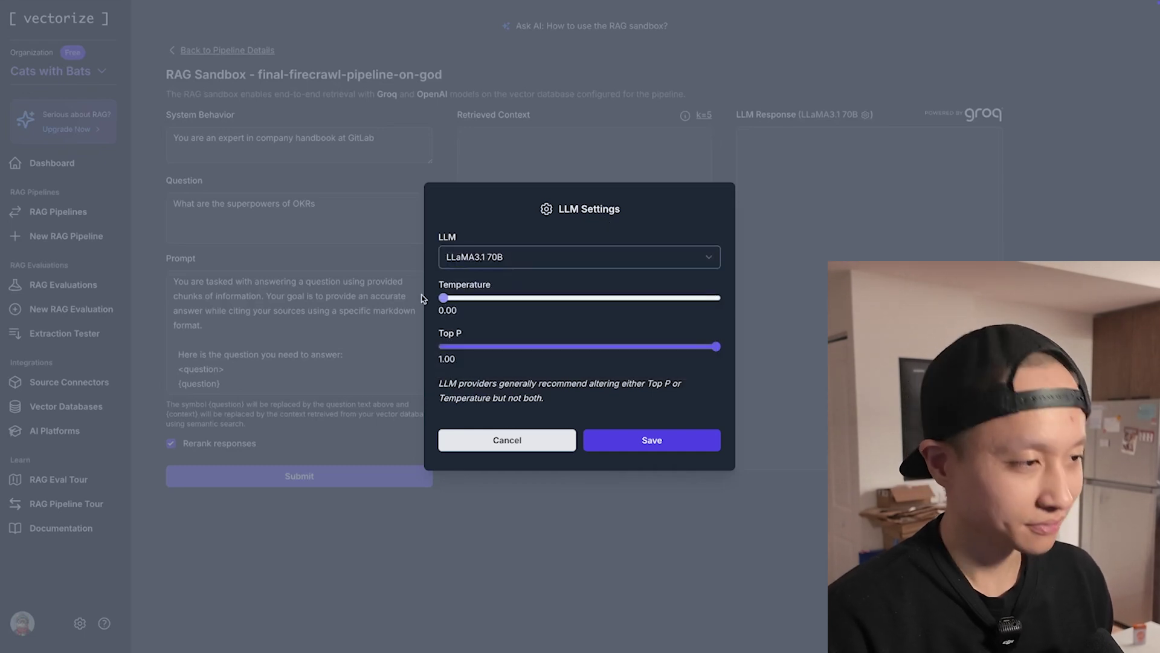
click(651, 440)
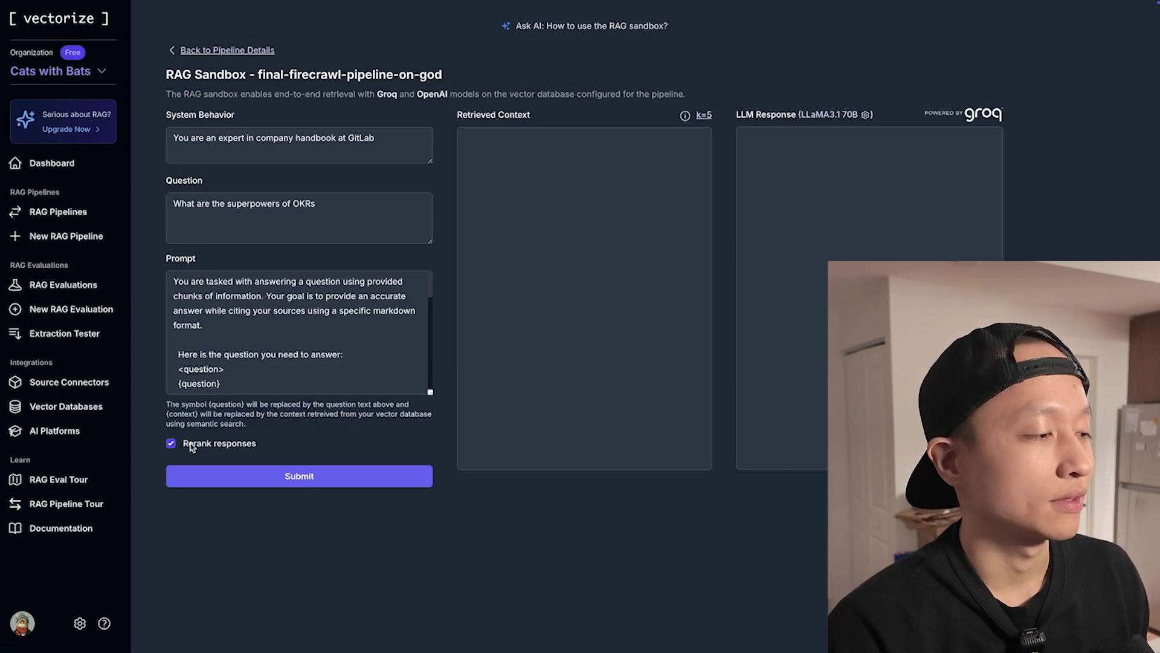
Submit the question with Rerank responses enabled and review the relevancy scores, retrieved chunks and LLM answer
click(223, 446)
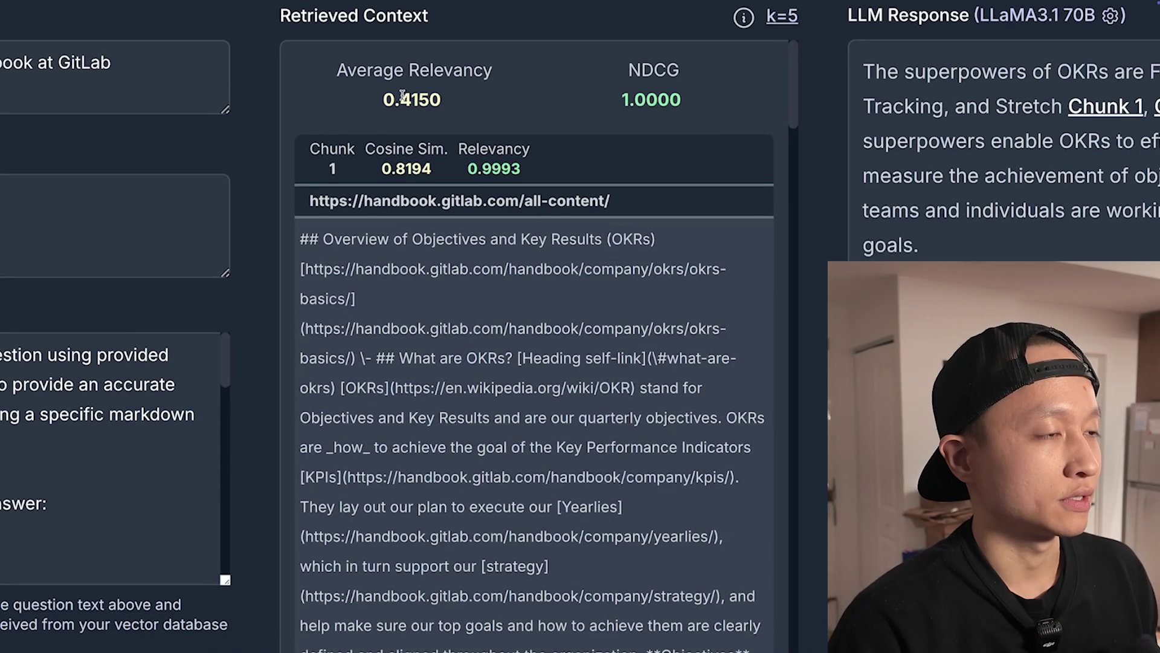
scroll(449, 178, down, 1)
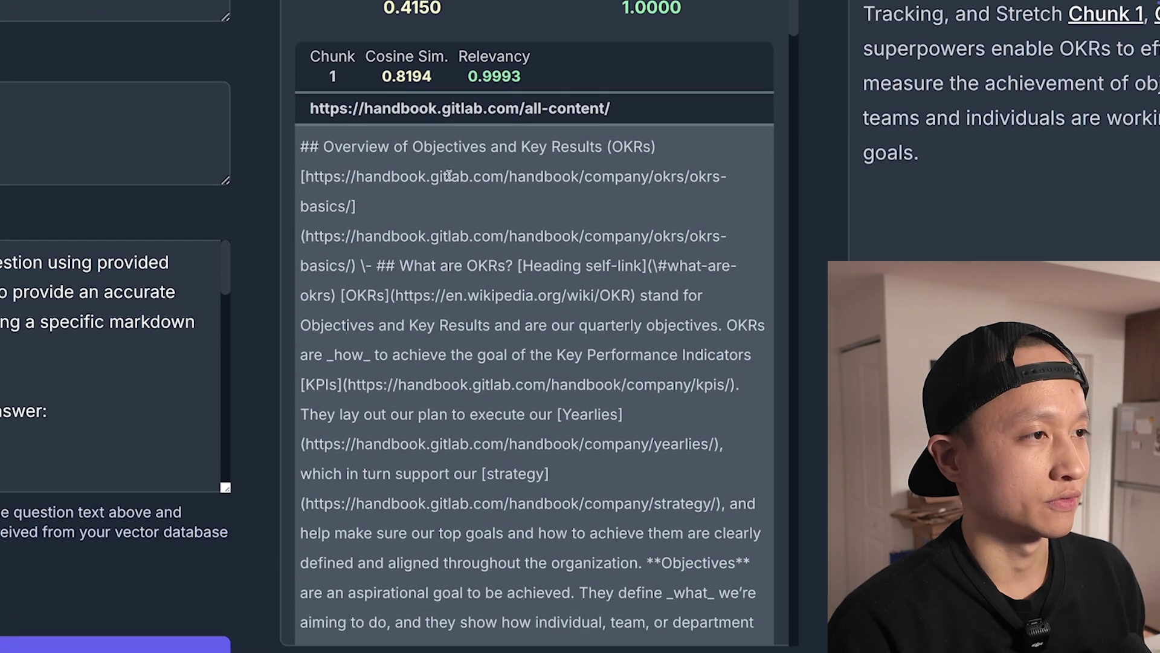
drag(466, 77, 532, 77)
click(531, 79)
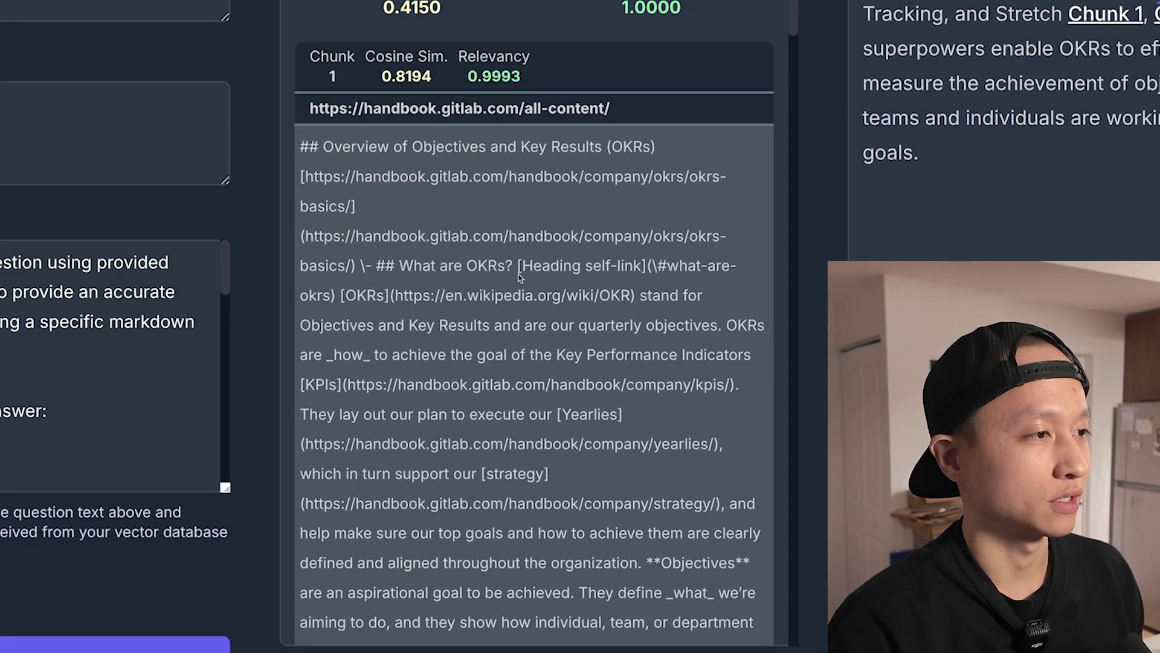
scroll(521, 278, down, 1)
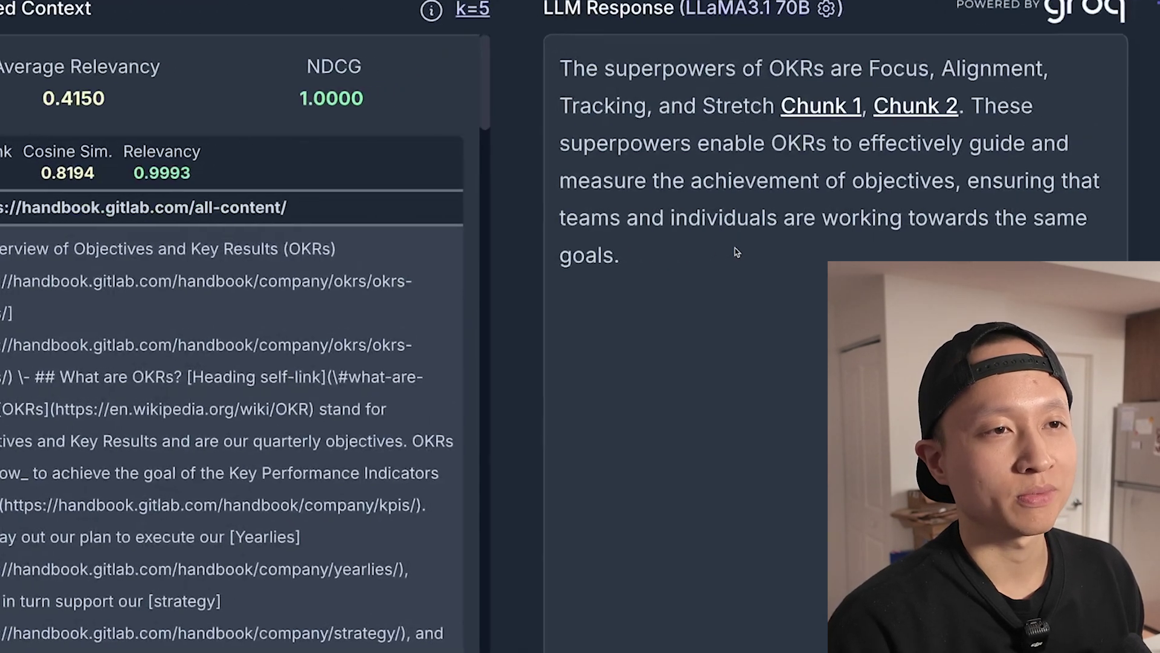
scroll(735, 248, up, 1)
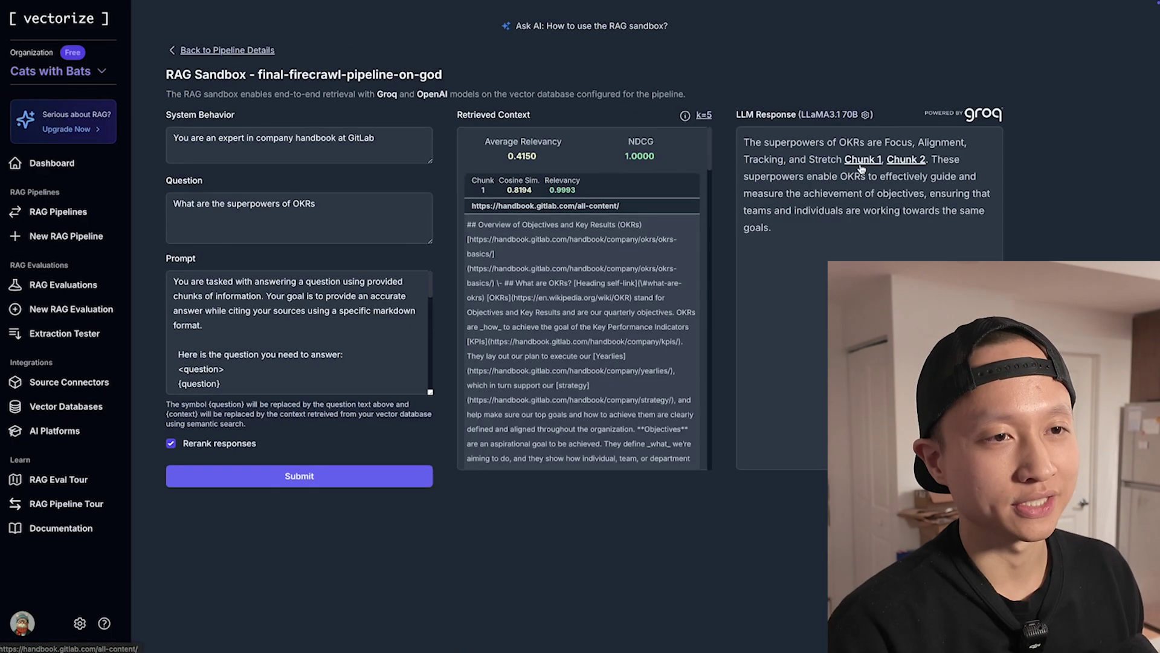
Open the answer's Chunk 1 source in a new browser tab, skim the handbook's all-content page and close it
right_click(863, 160)
click(955, 164)
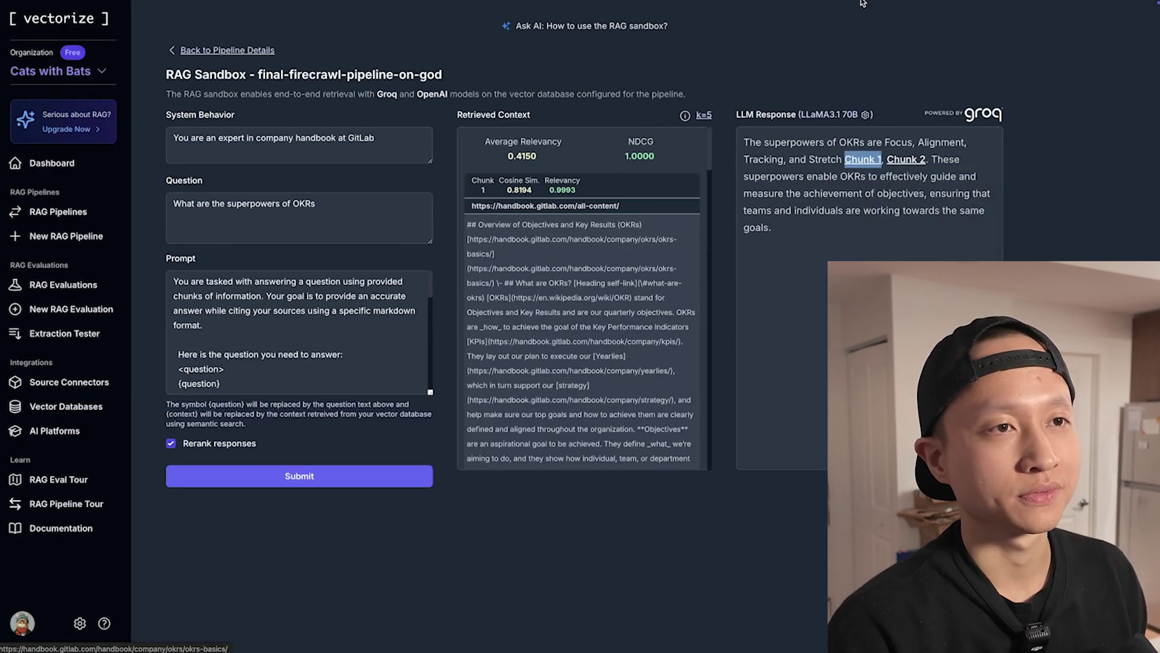
mouse_move(863, 2)
click(636, 28)
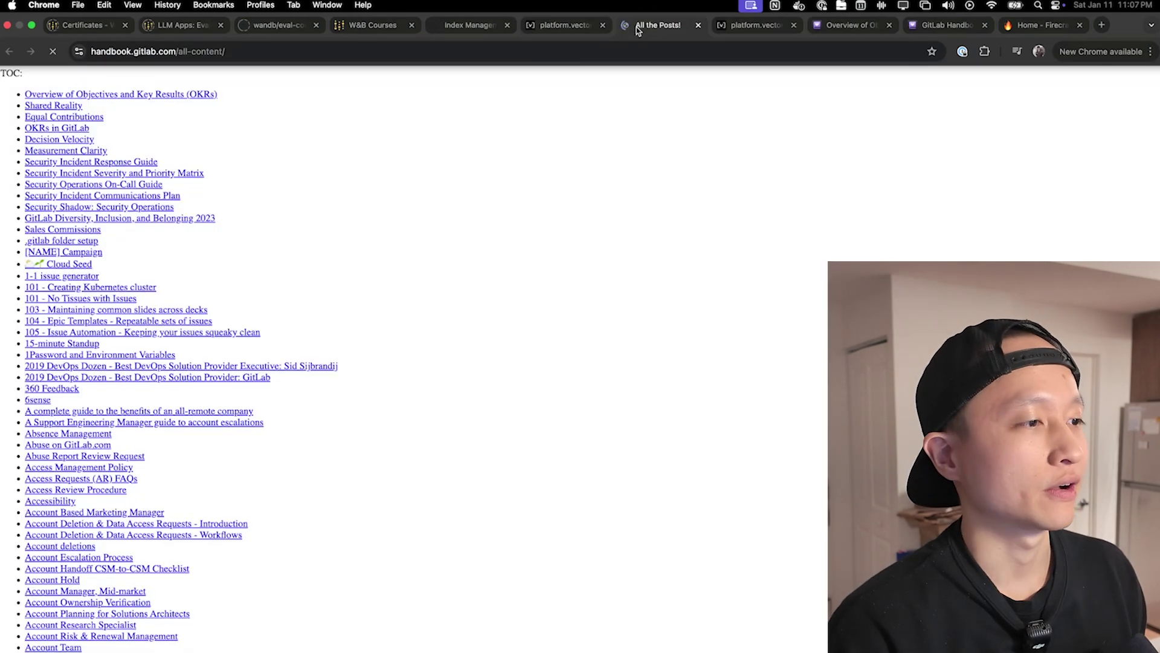
scroll(644, 187, down, 20)
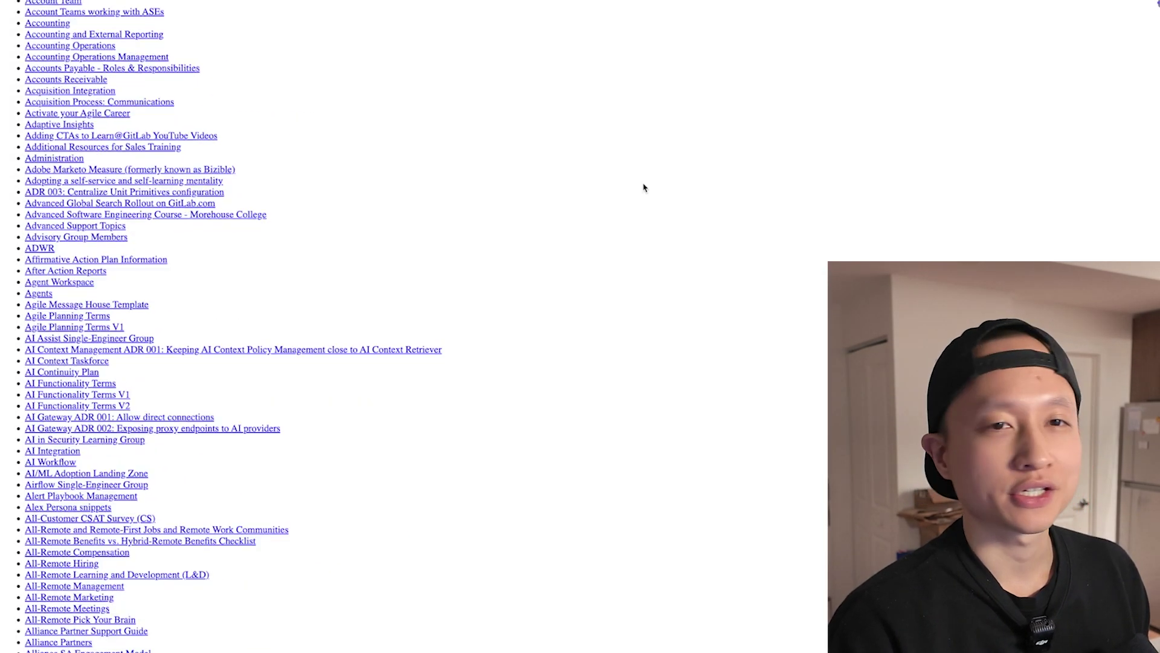
scroll(644, 187, down, 20)
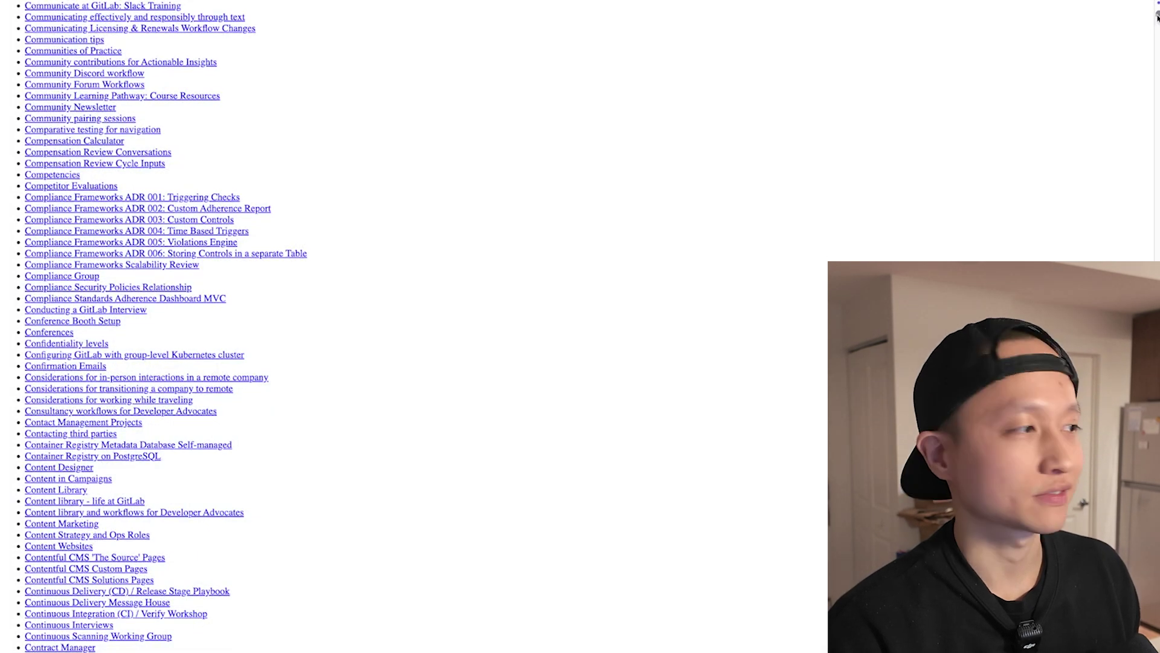
drag(1157, 16, 1157, 230)
scroll(1157, 230, down, 6)
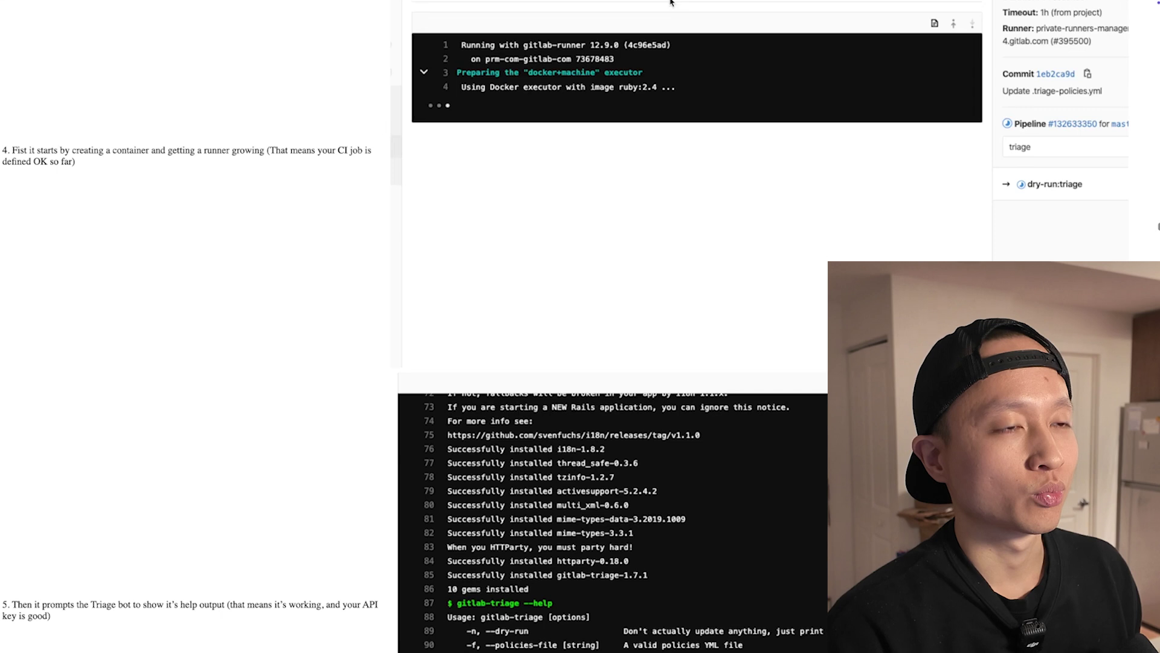
mouse_move(671, 3)
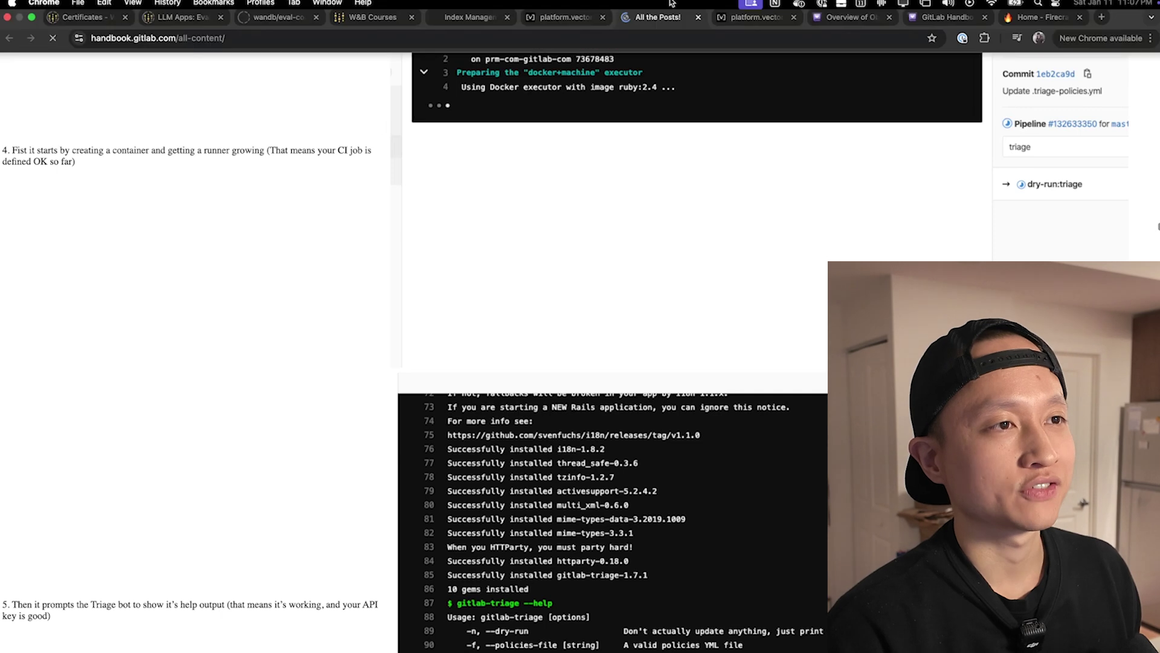
click(699, 26)
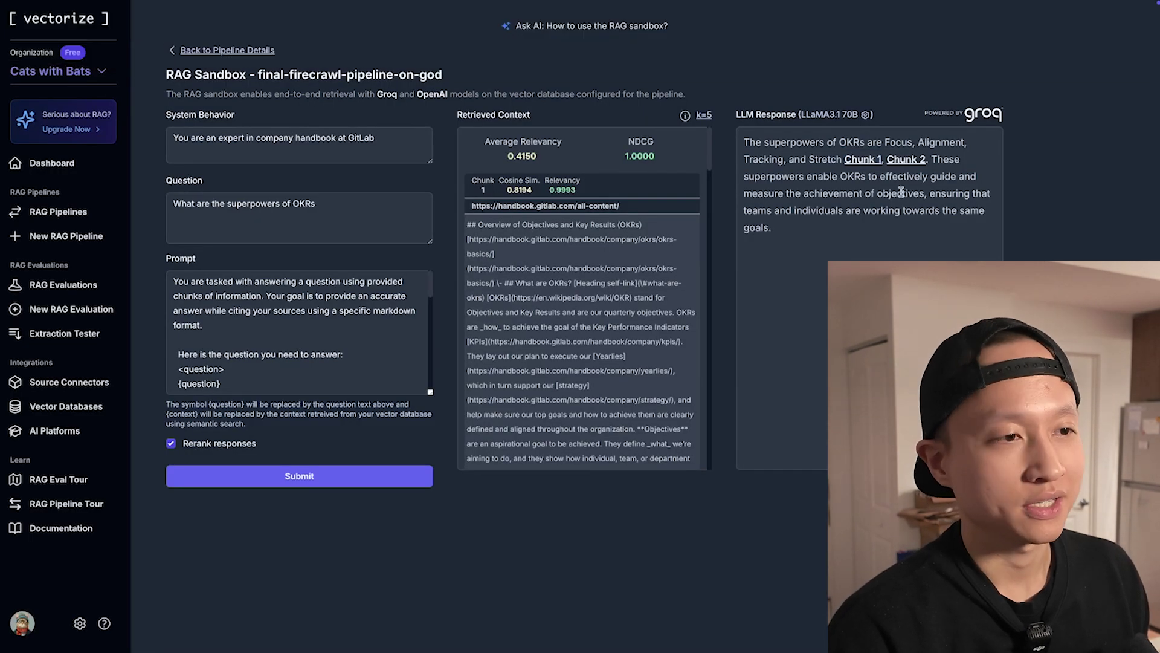
Open the answer's Chunk 2 source in a new browser tab, check the listed OKR superpowers and close the page
right_click(925, 156)
click(954, 161)
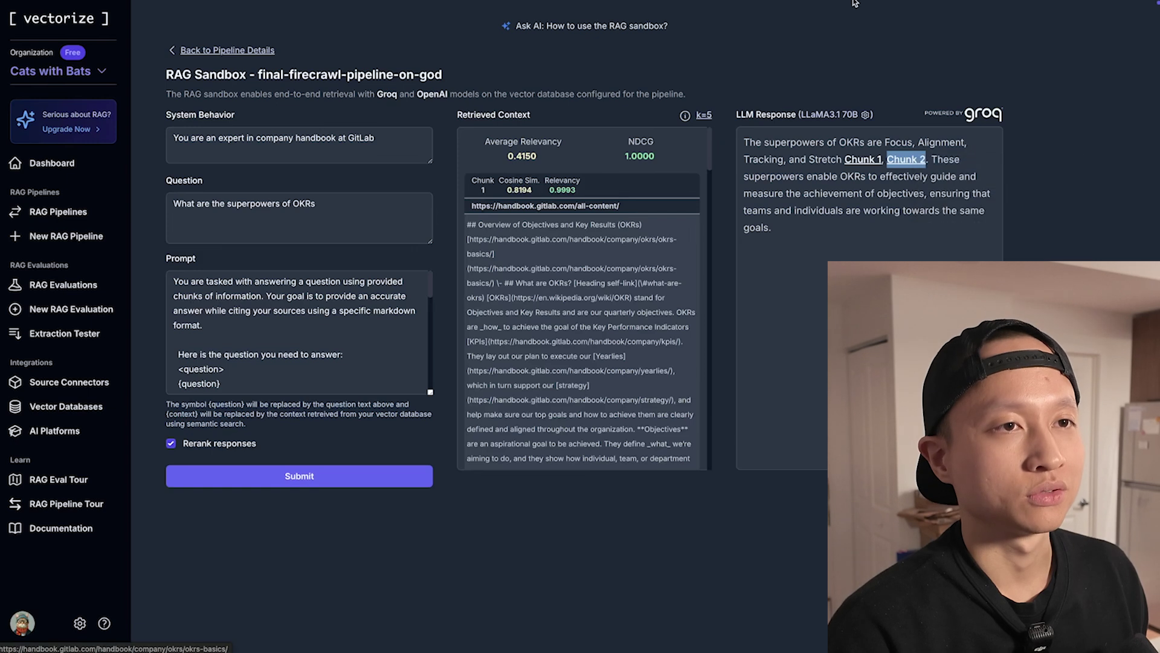
mouse_move(803, 27)
click(669, 29)
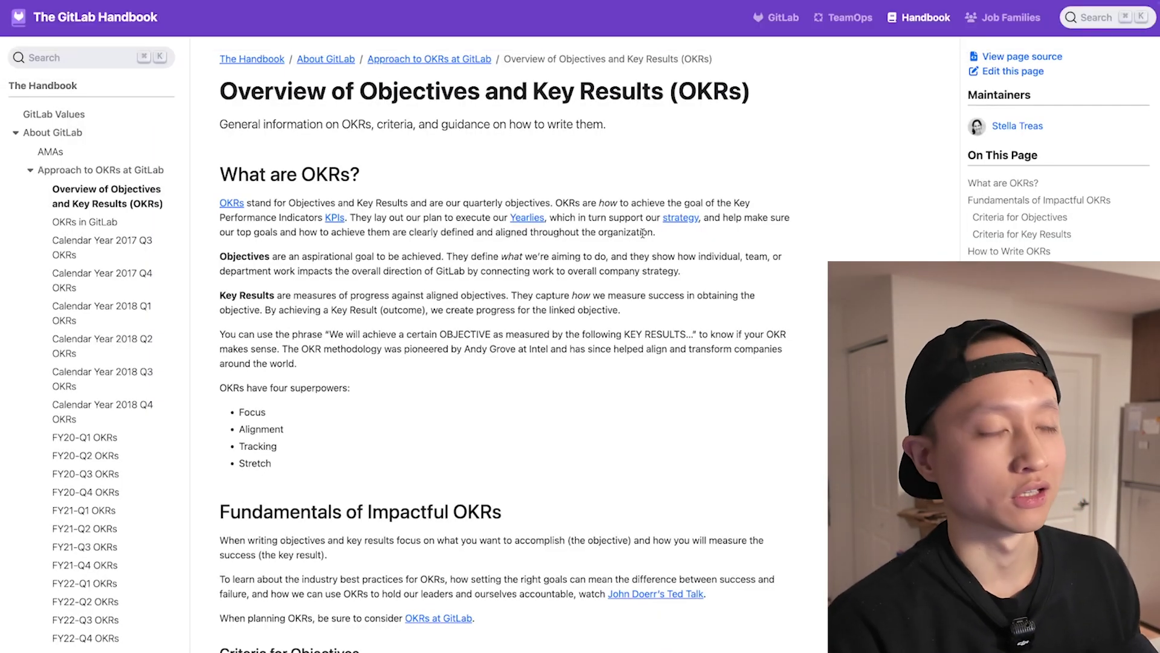
mouse_move(595, 3)
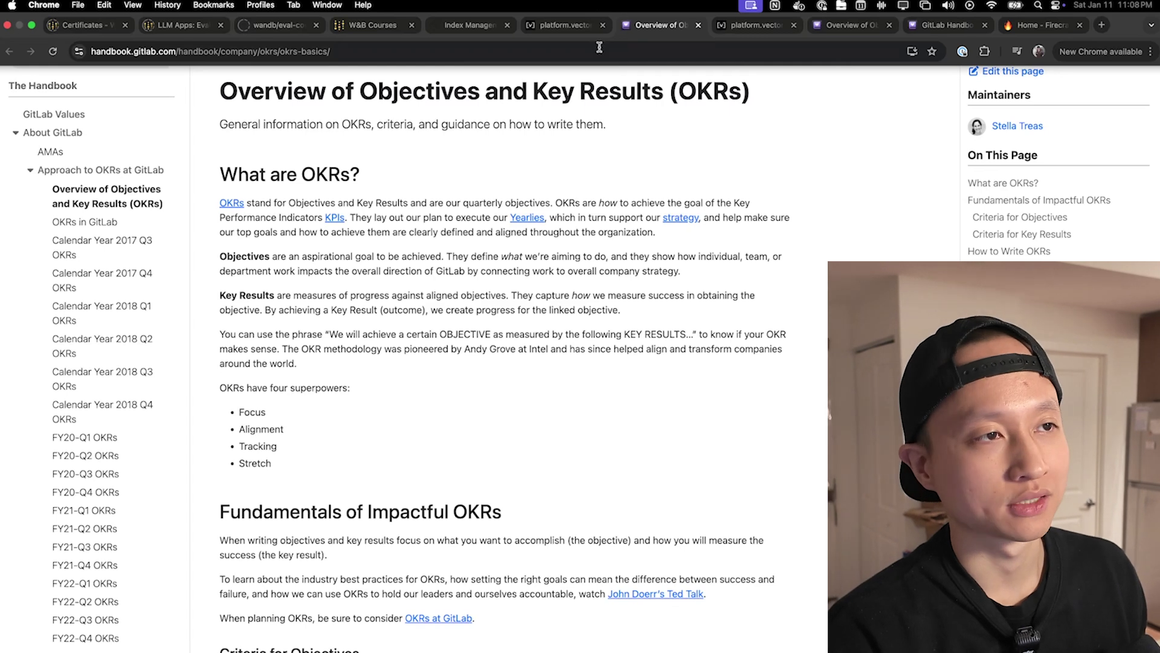
click(698, 25)
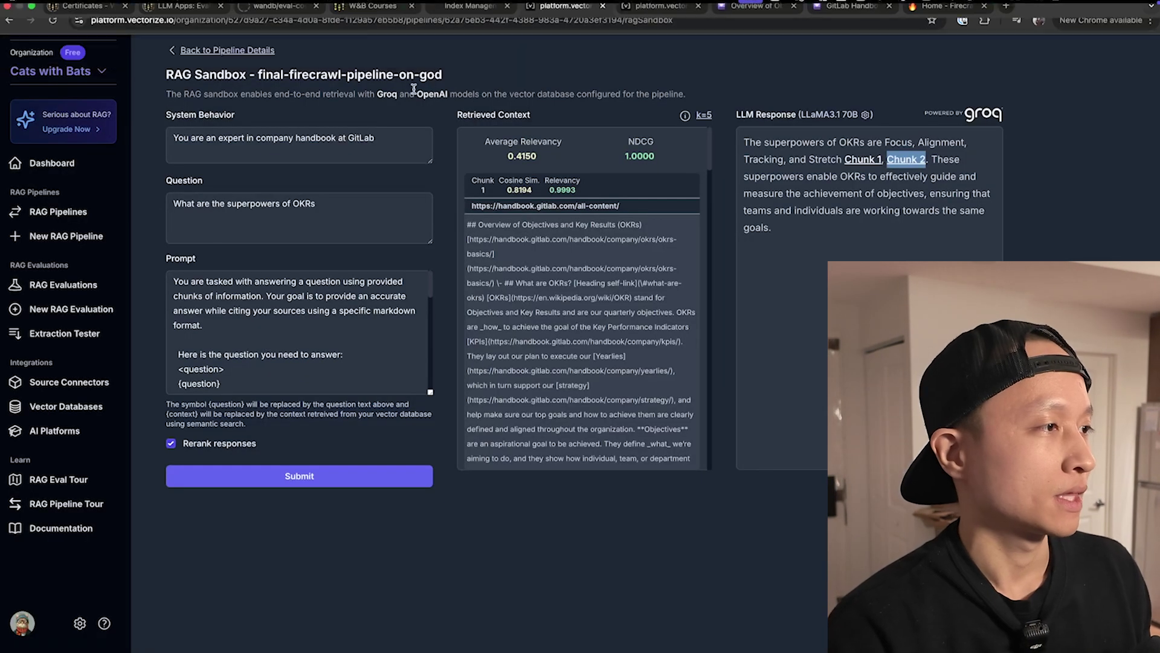
click(715, 29)
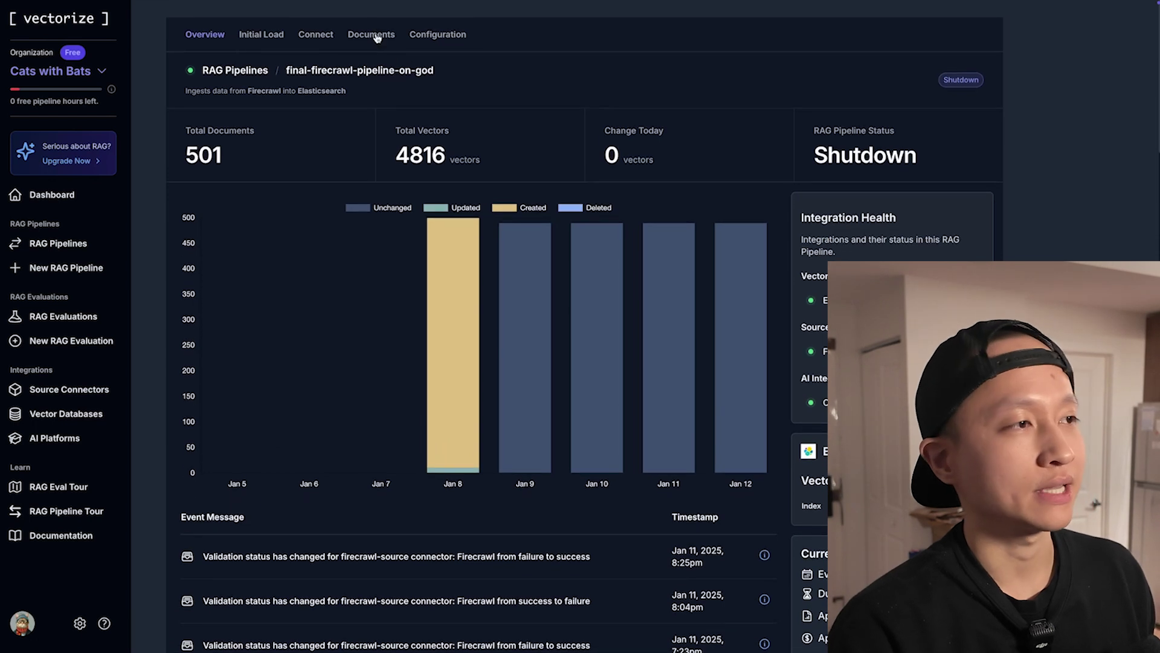
click(371, 35)
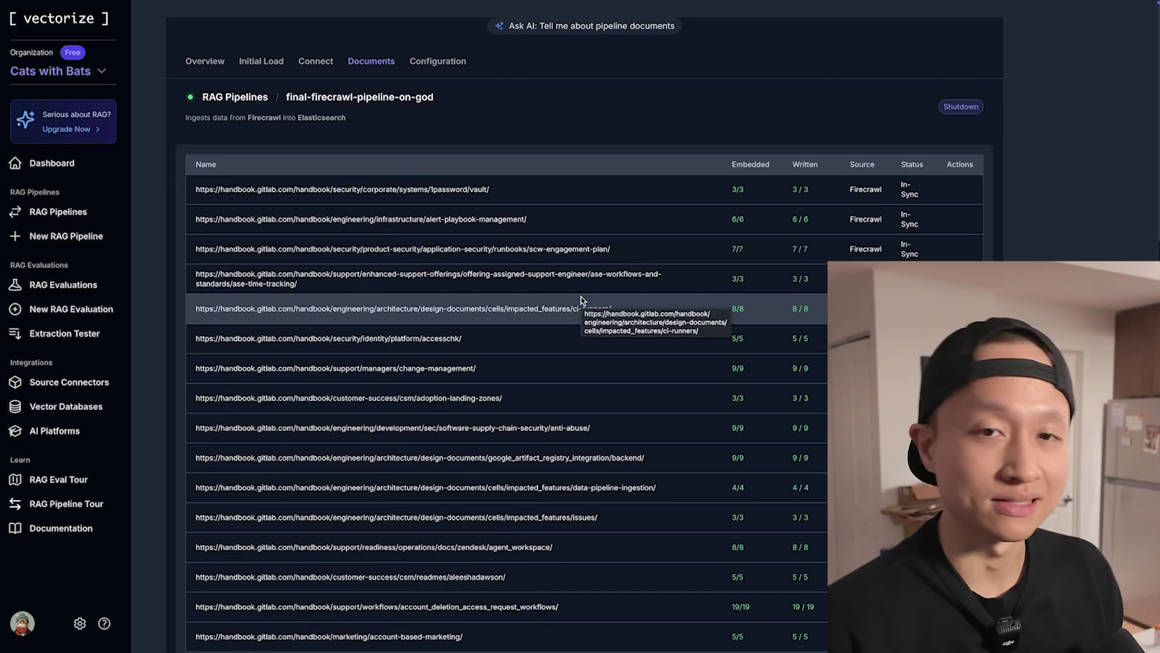
scroll(581, 301, down, 10)
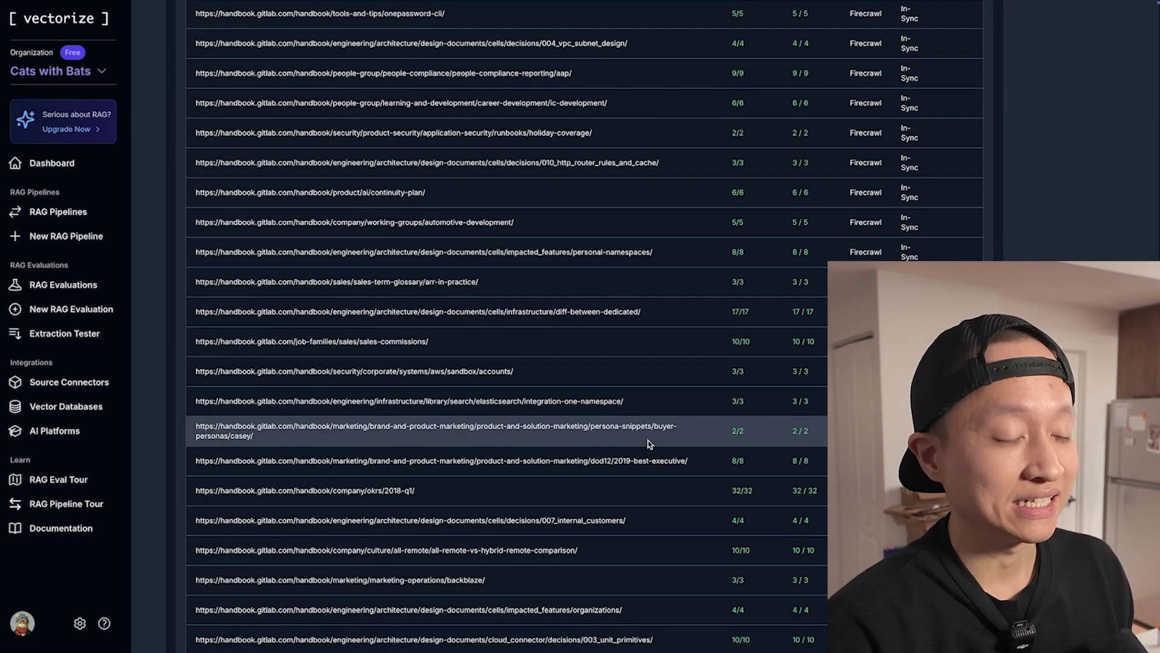
scroll(597, 318, down, 3)
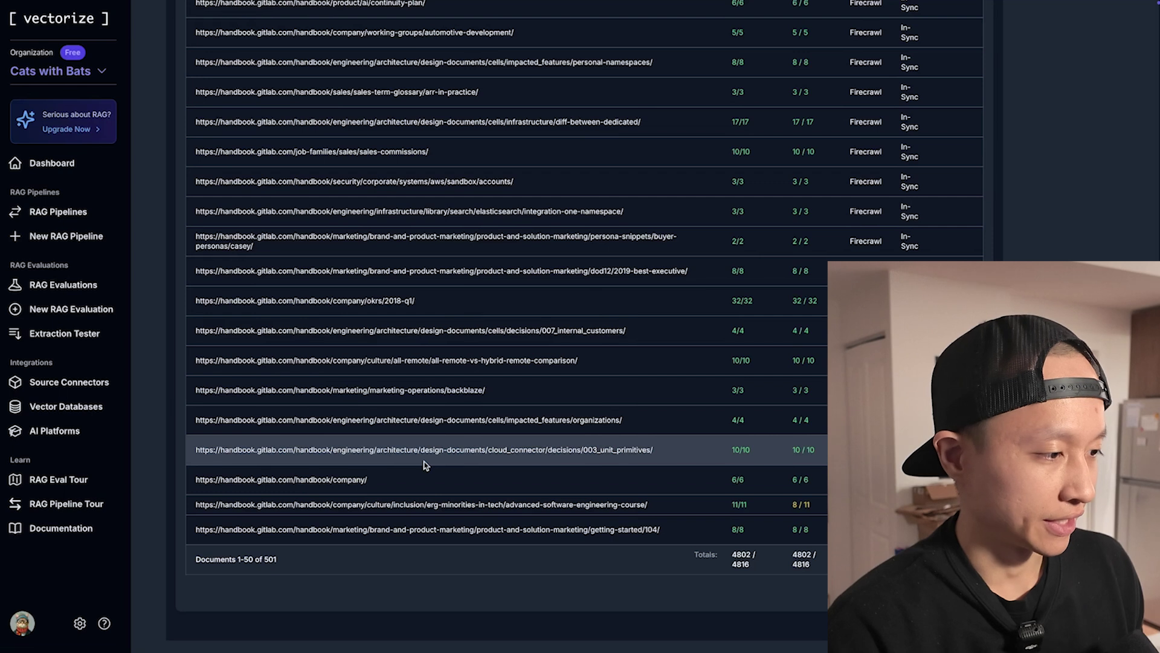
triple_click(335, 480)
right_click(334, 484)
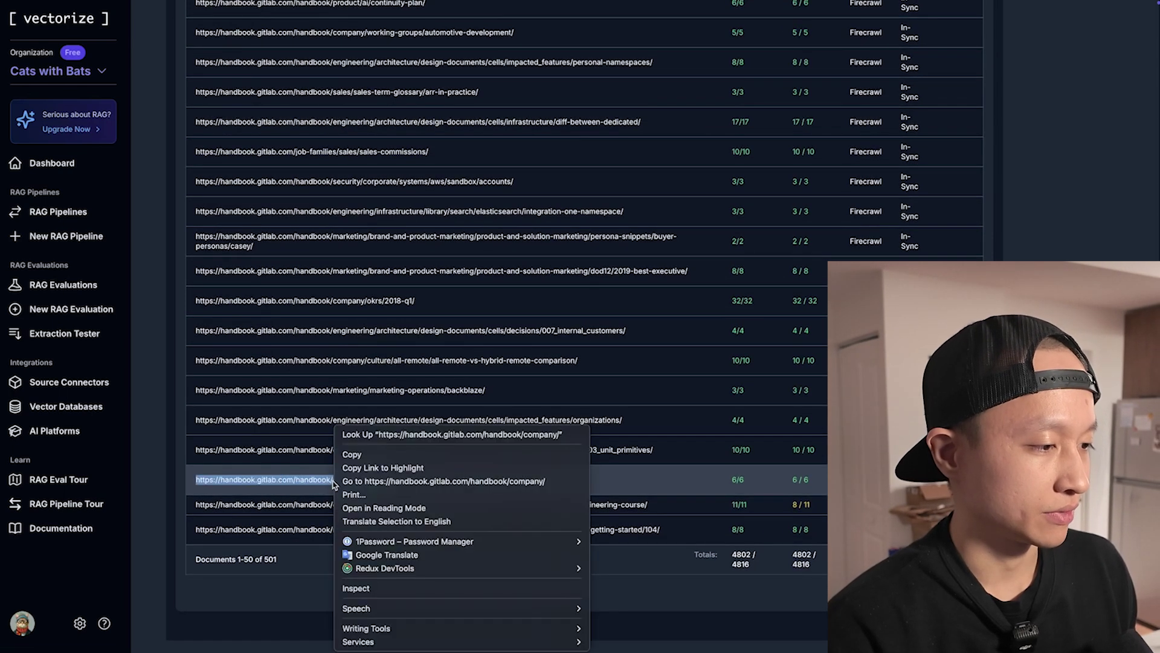
click(372, 482)
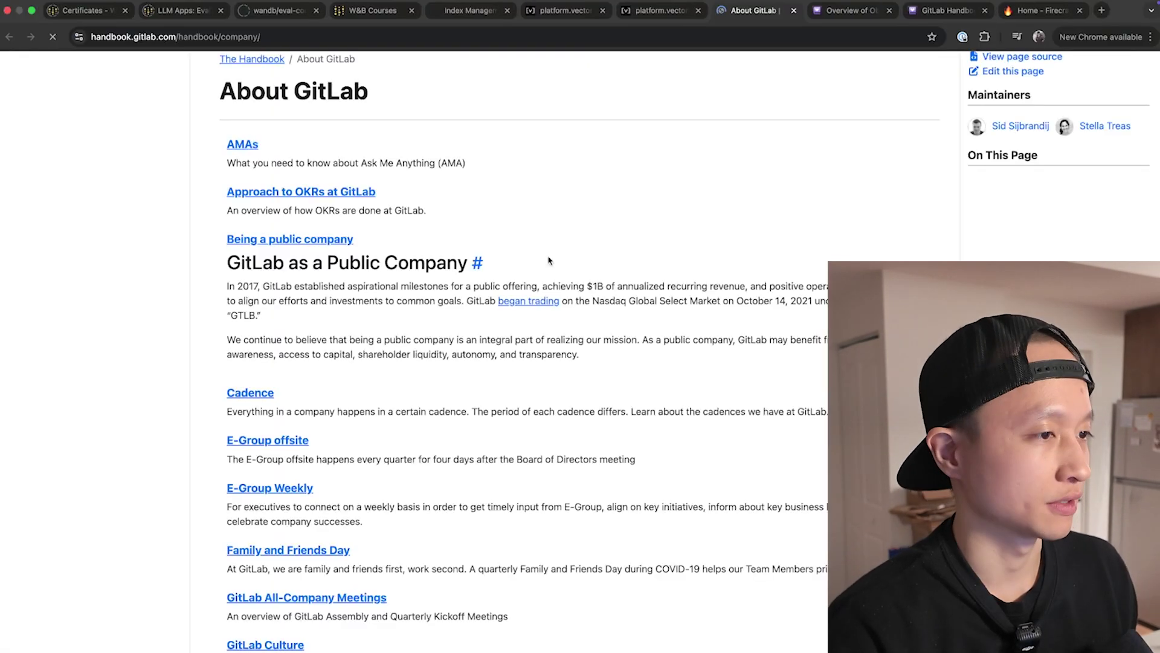
Look through the About GitLab page and highlight the Meet Our Team sentence about the number of GitLab Inc. team members
key(ctrl+super+f)
scroll(549, 261, down, 5)
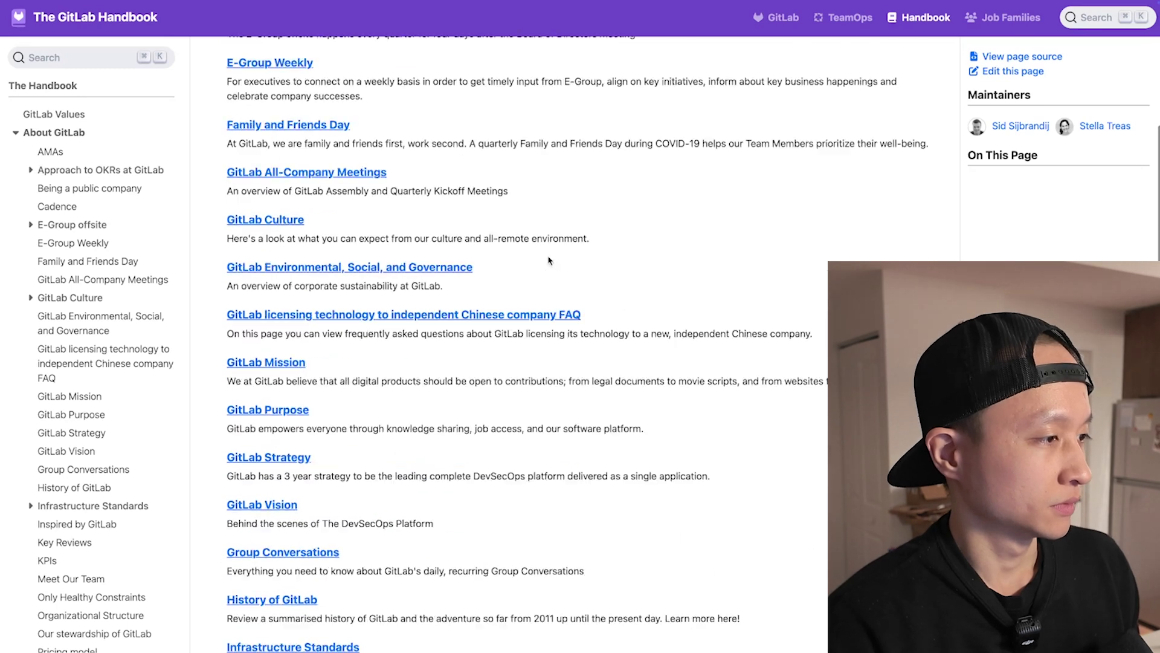
scroll(549, 260, down, 12)
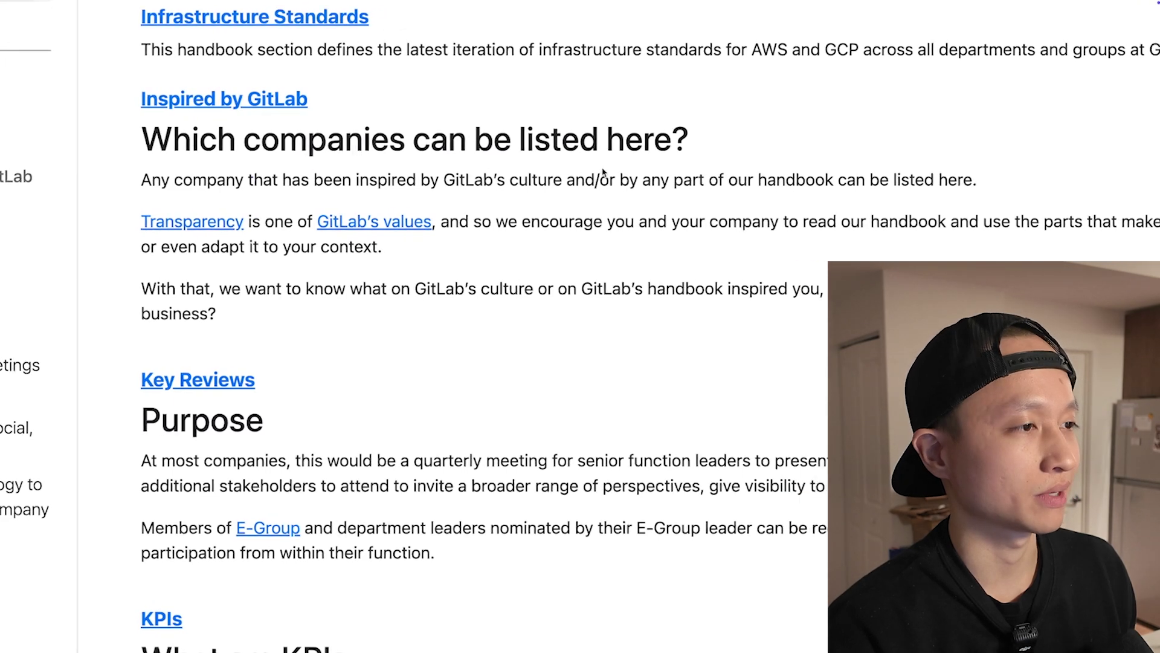
scroll(603, 173, down, 4)
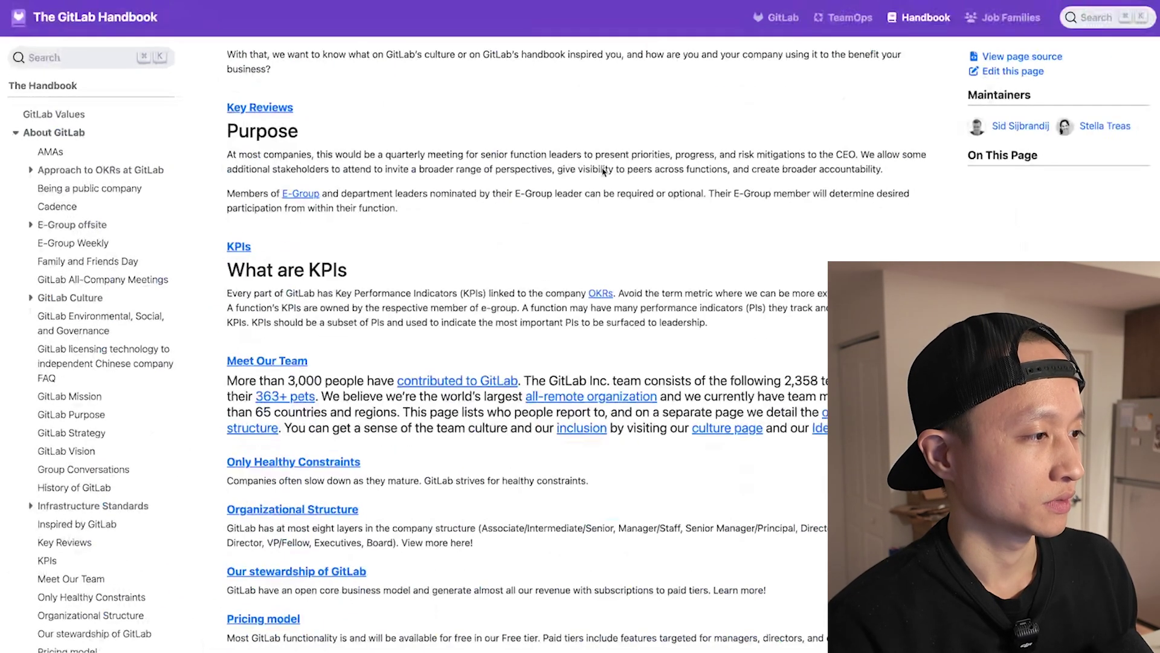
scroll(366, 209, down, 2)
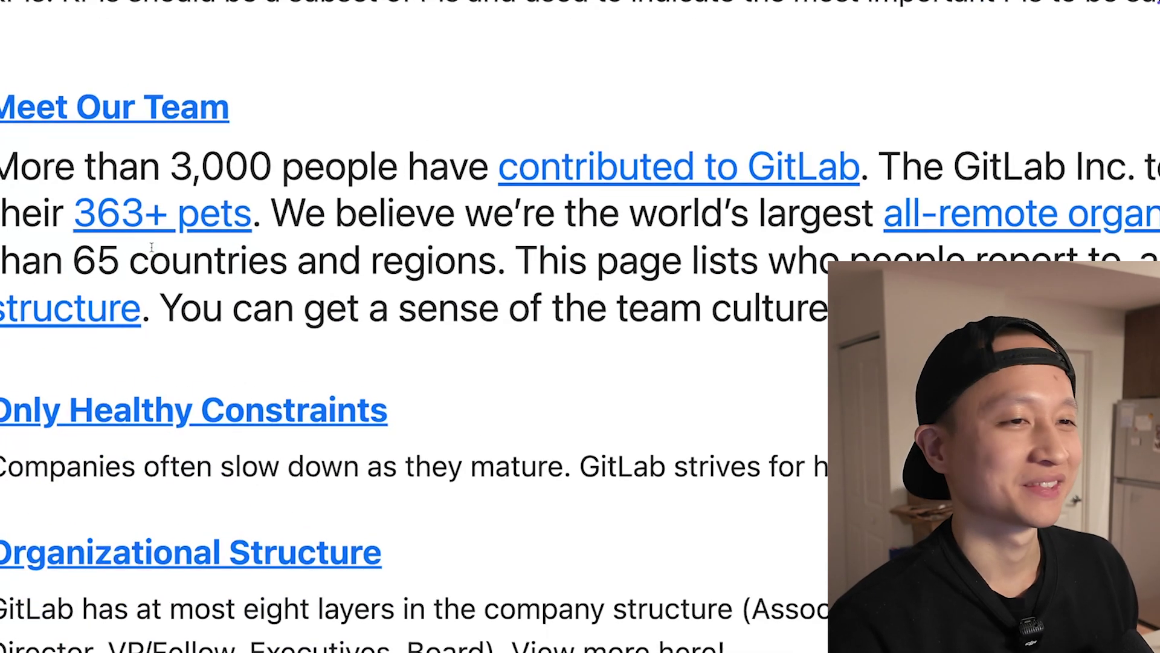
drag(523, 215, 797, 209)
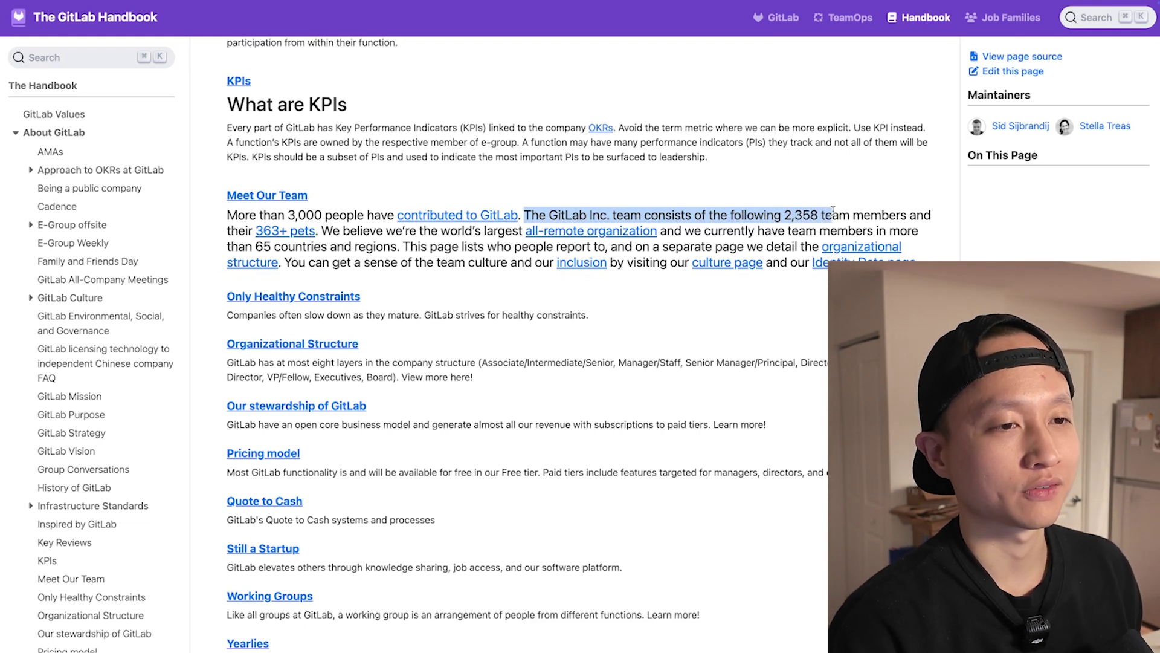
Highlight the Meet Our Team passages about the team's pets and the number of countries and regions
drag(838, 210, 284, 233)
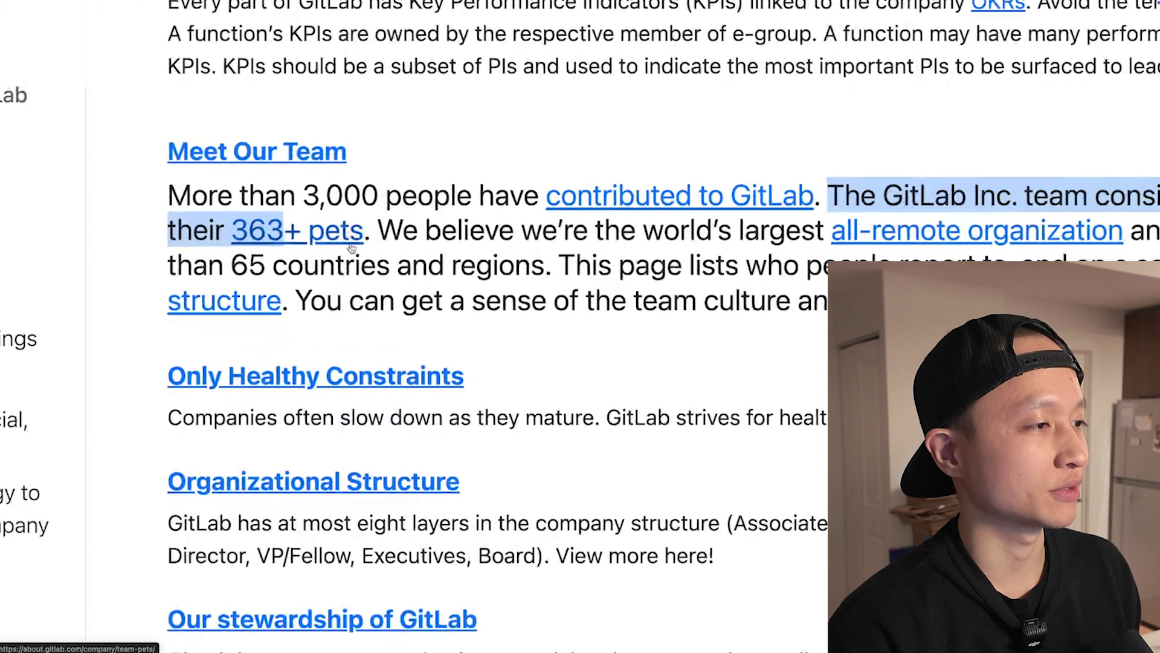
click(383, 246)
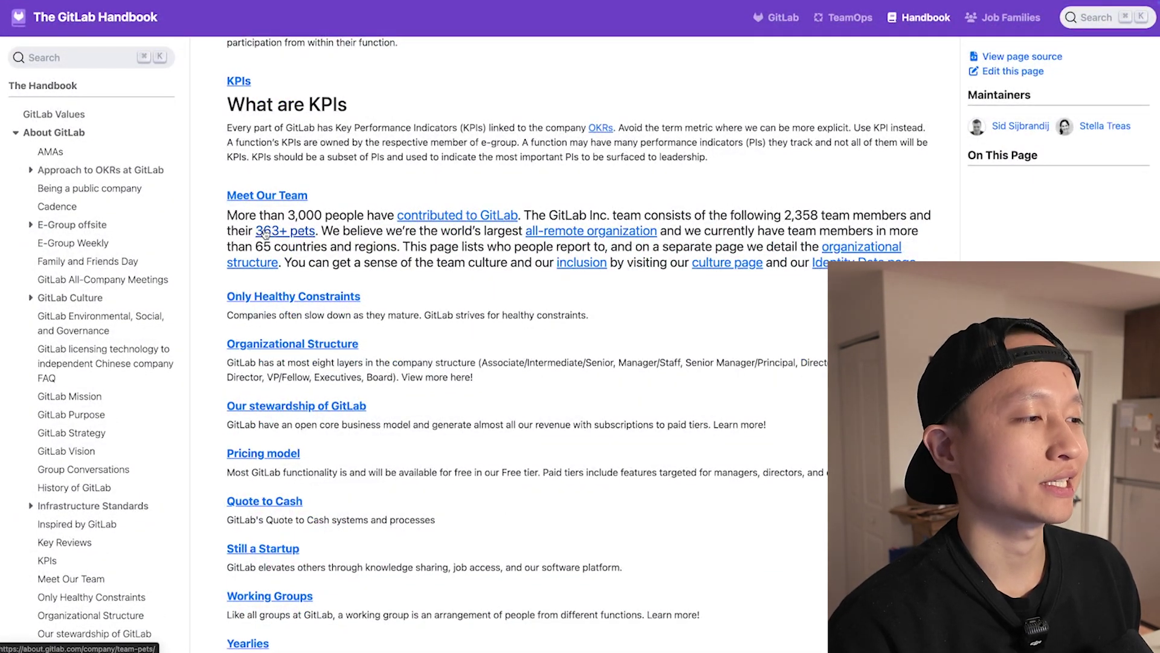
drag(255, 246, 372, 246)
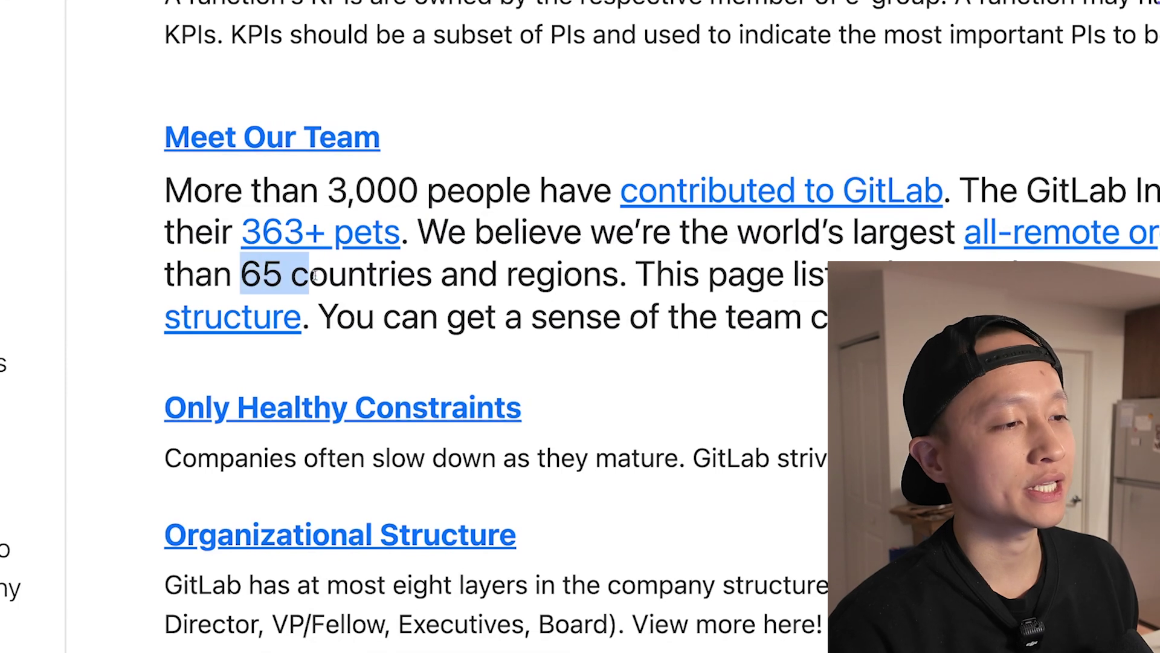
drag(551, 273, 602, 273)
click(499, 237)
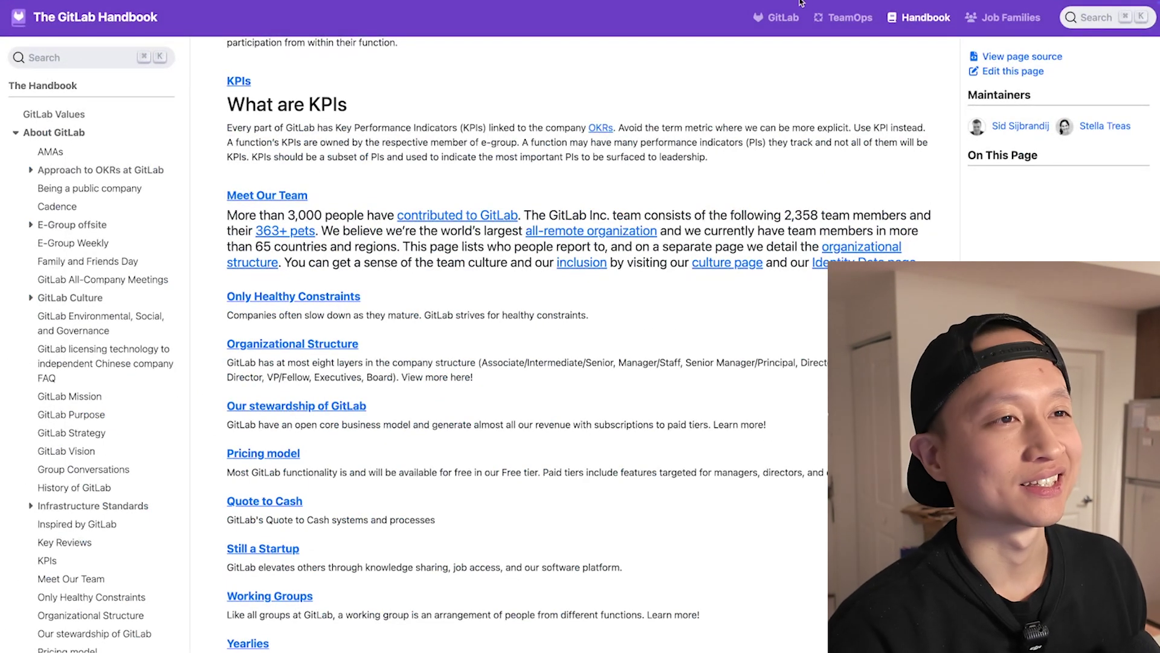
Return to the RAG Sandbox, replace the question with "How many pets are there in our company G?" and submit it
mouse_move(802, 3)
click(647, 25)
click(564, 25)
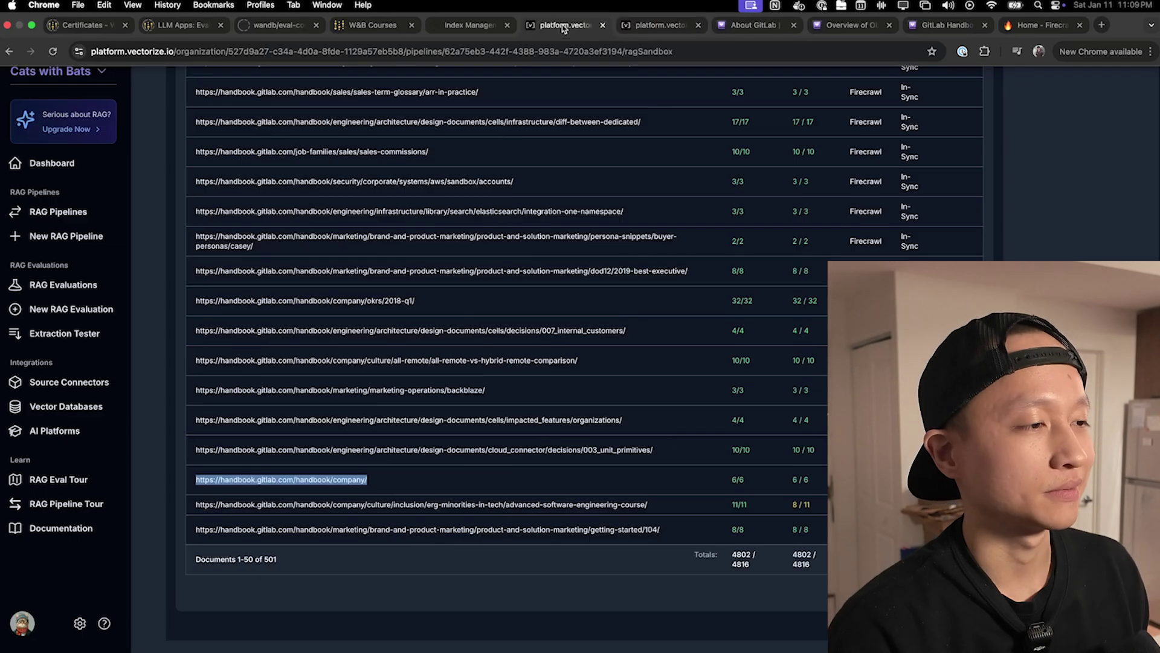
click(272, 205)
key(super+a)
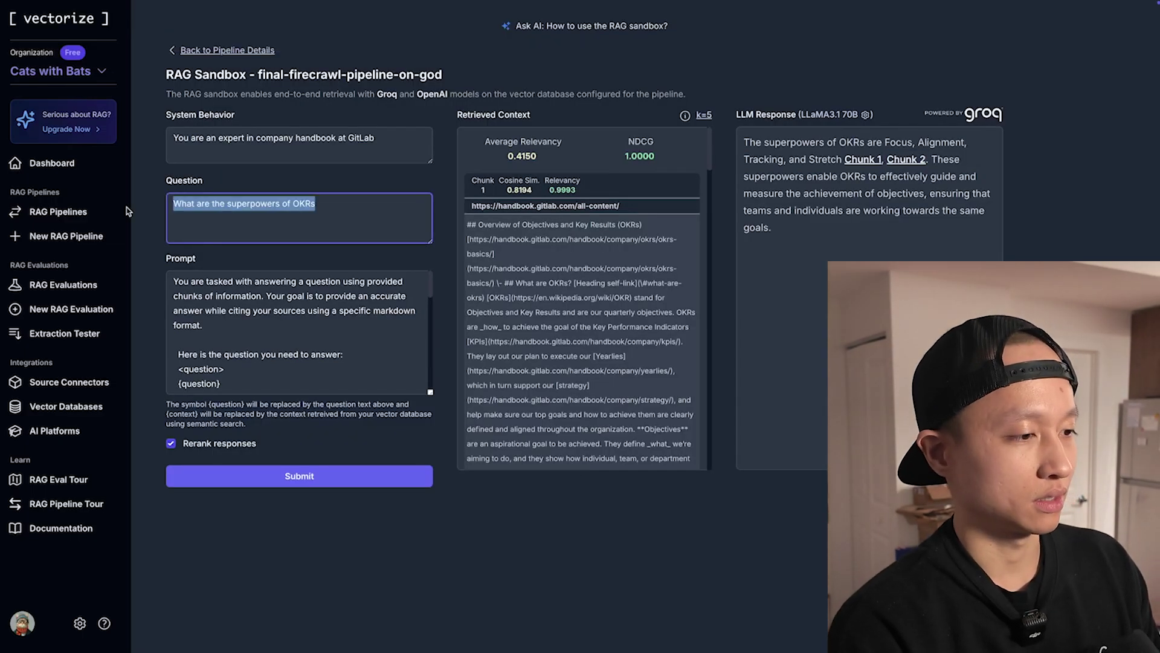
text(H)
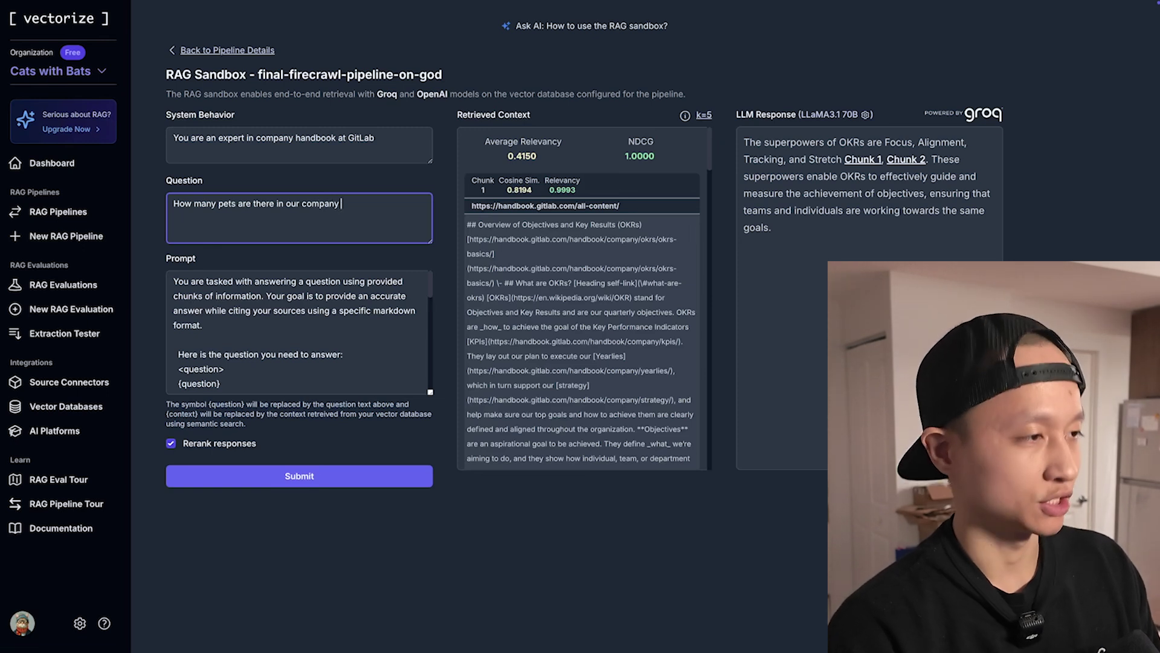
click(299, 476)
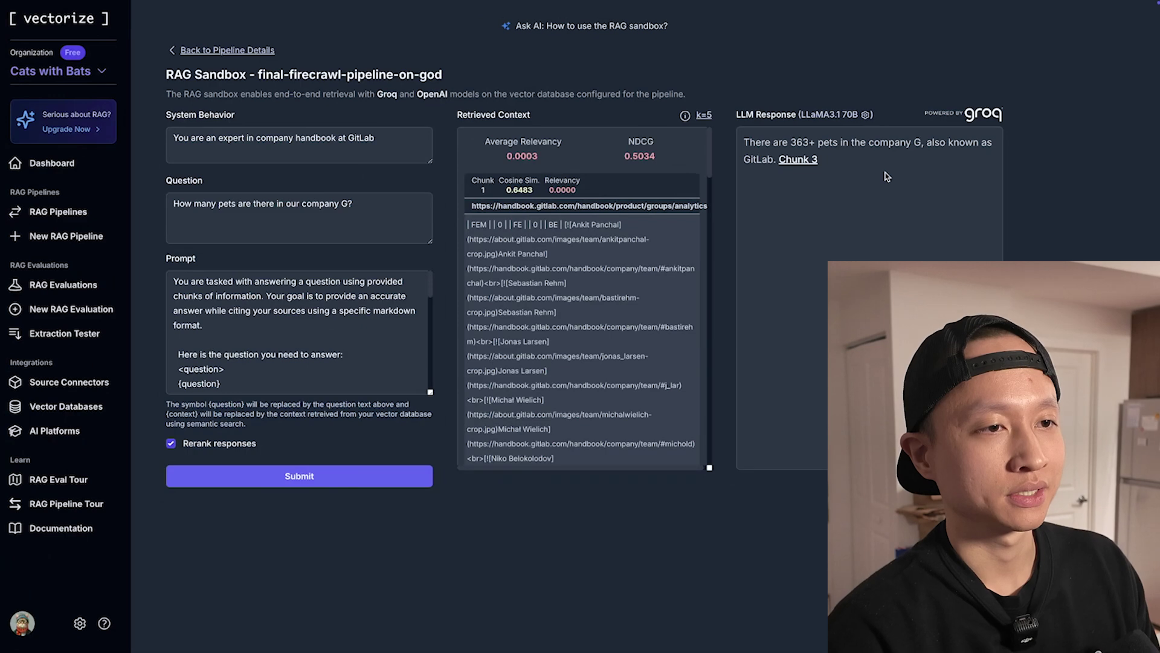
Open the answer's Chunk 3 source in a new browser tab, skim the About GitLab page and close it
right_click(818, 161)
click(846, 167)
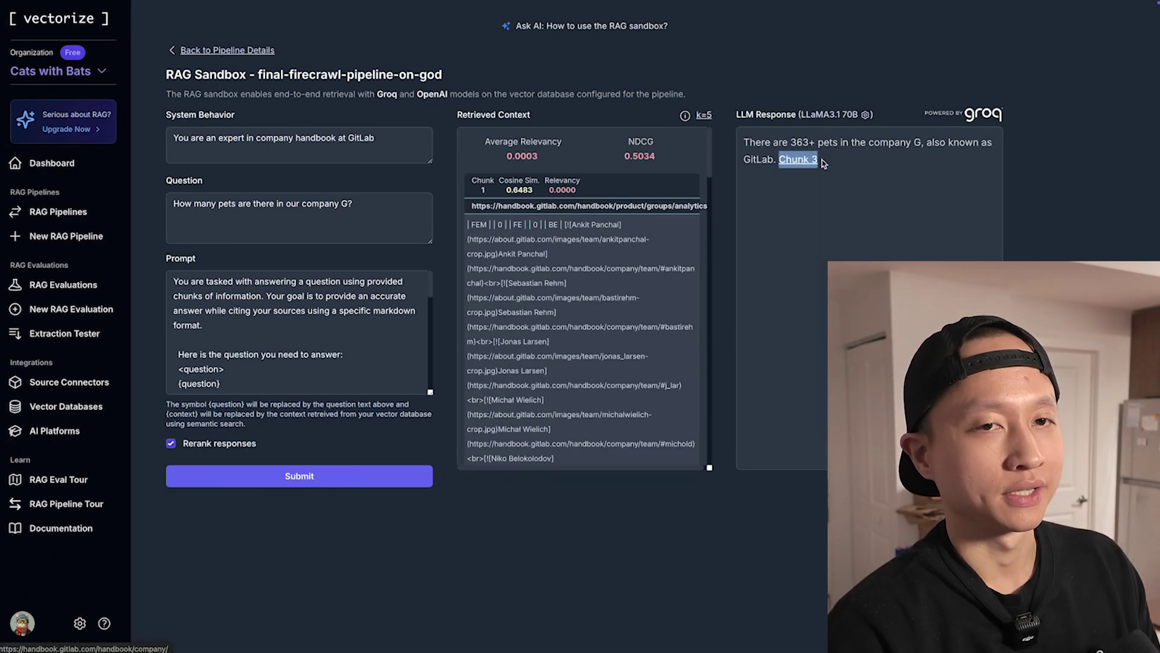
click(609, 31)
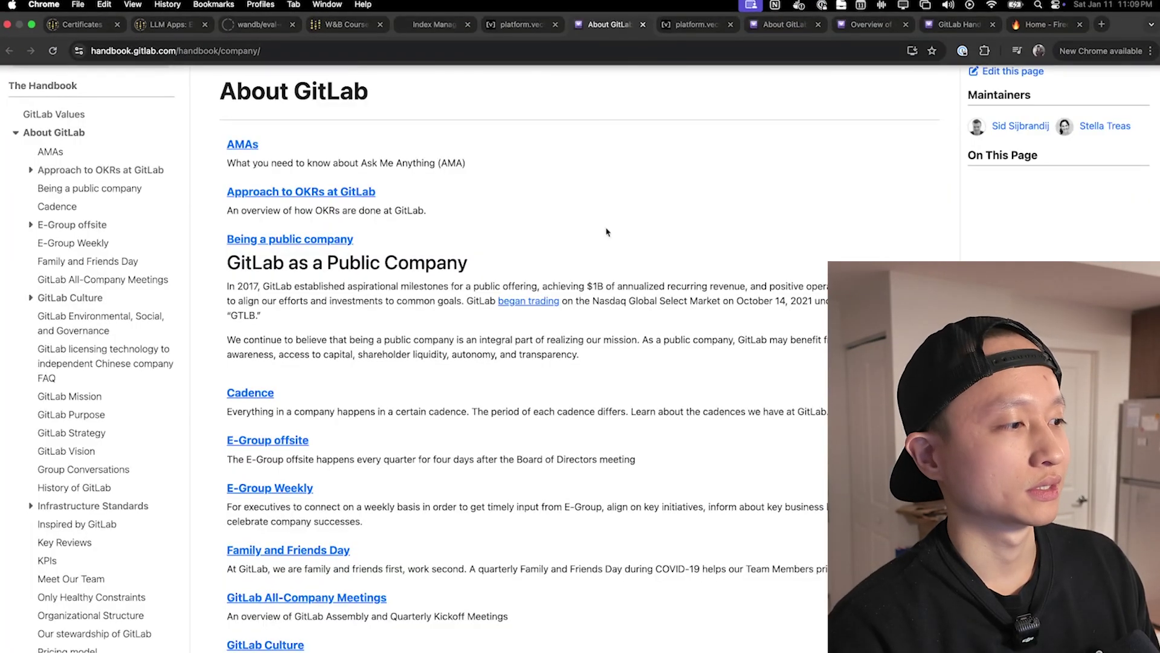
scroll(609, 305, down, 20)
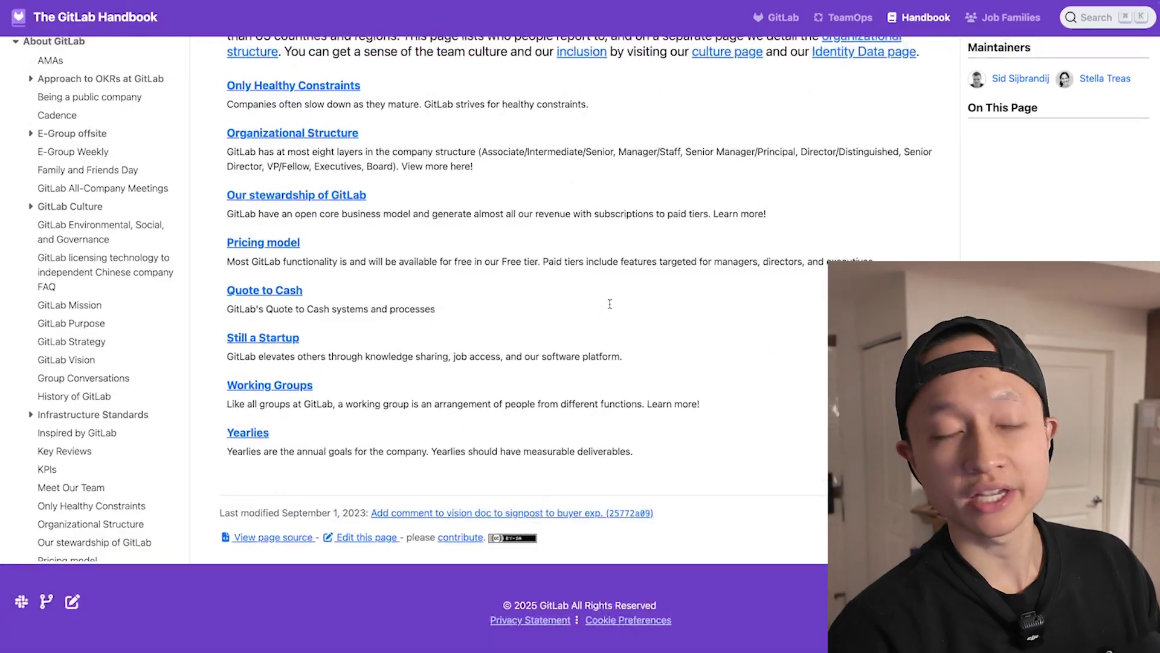
scroll(611, 308, up, 20)
scroll(610, 308, up, 5)
key(super+w)
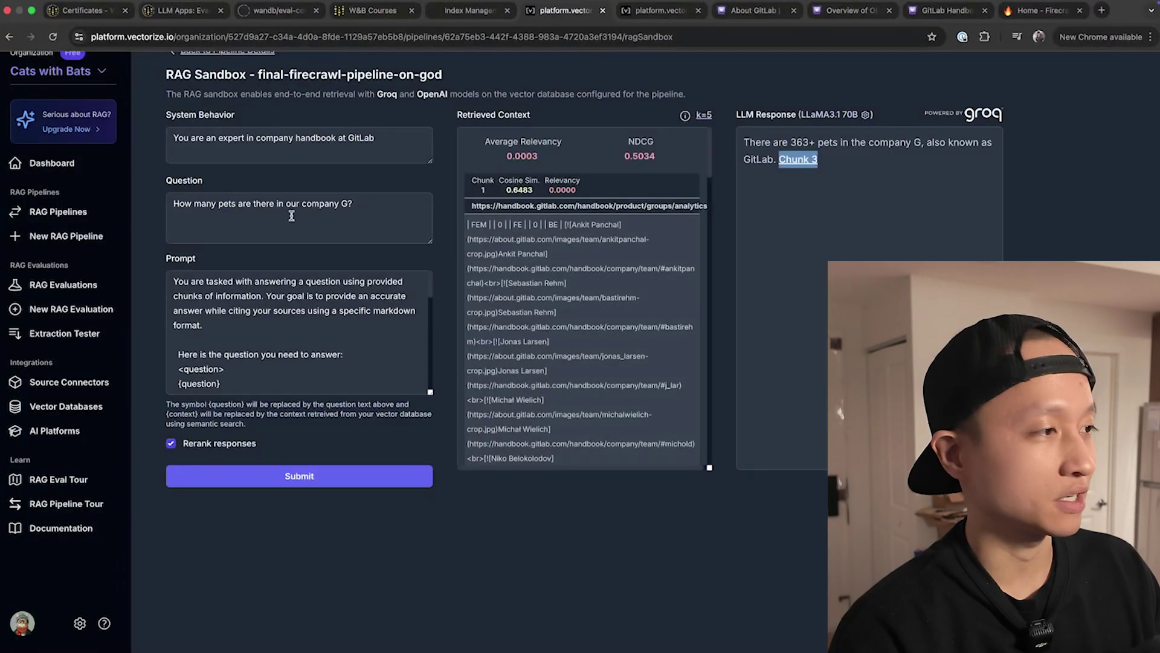
Select the sandbox question text, return to the pipeline's document list and open its all-remote-vs-hybrid-remote-comparison page in a new browser tab
drag(352, 203, 173, 203)
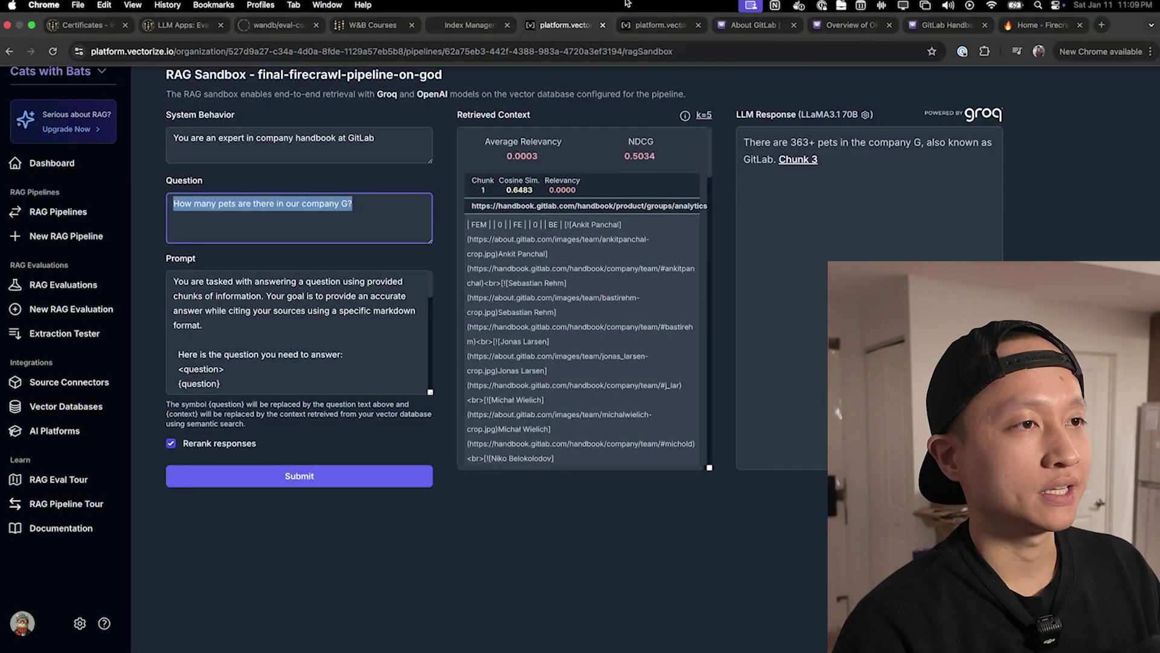
key(ctrl+shift+Tab)
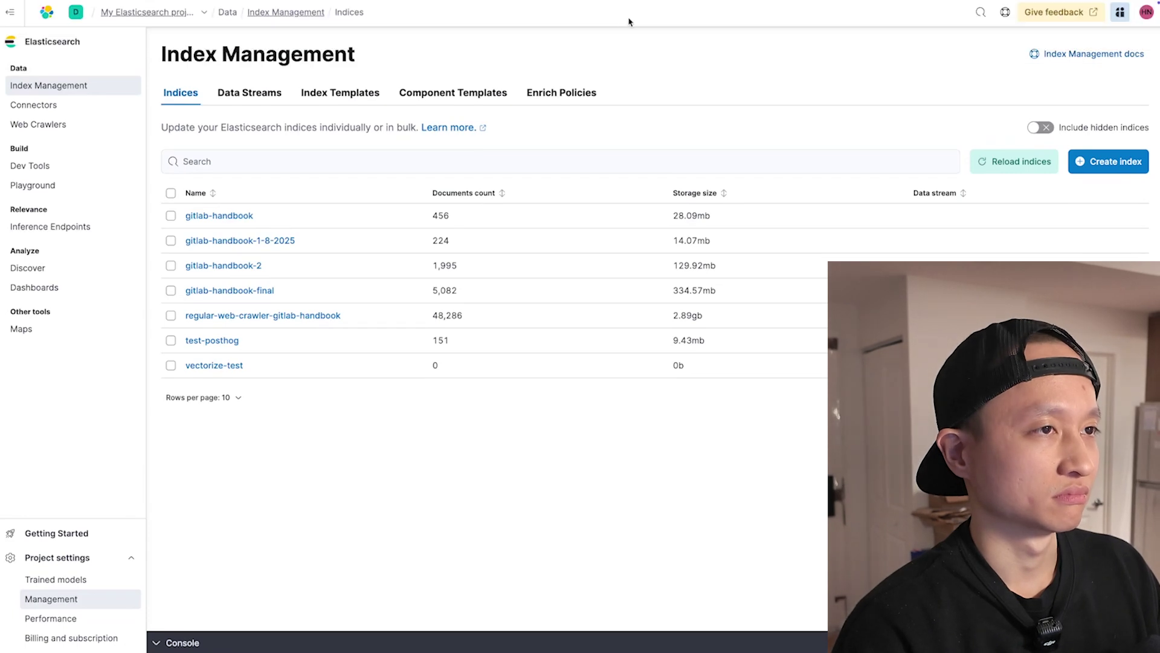
click(658, 27)
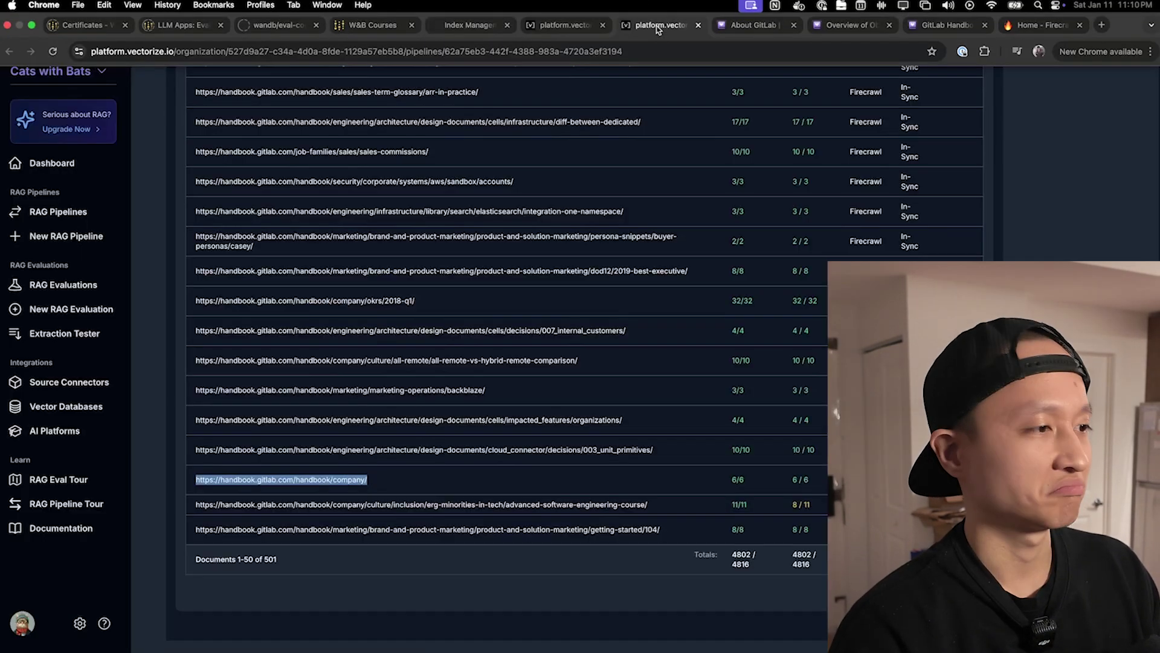
click(568, 25)
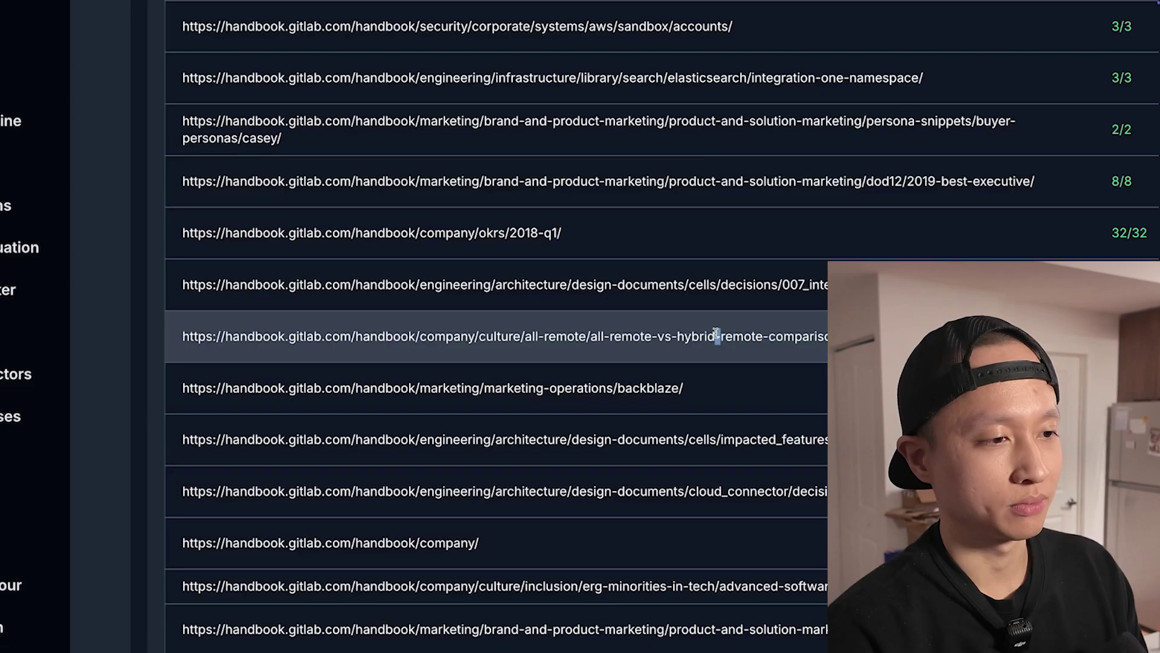
triple_click(716, 334)
right_click(716, 332)
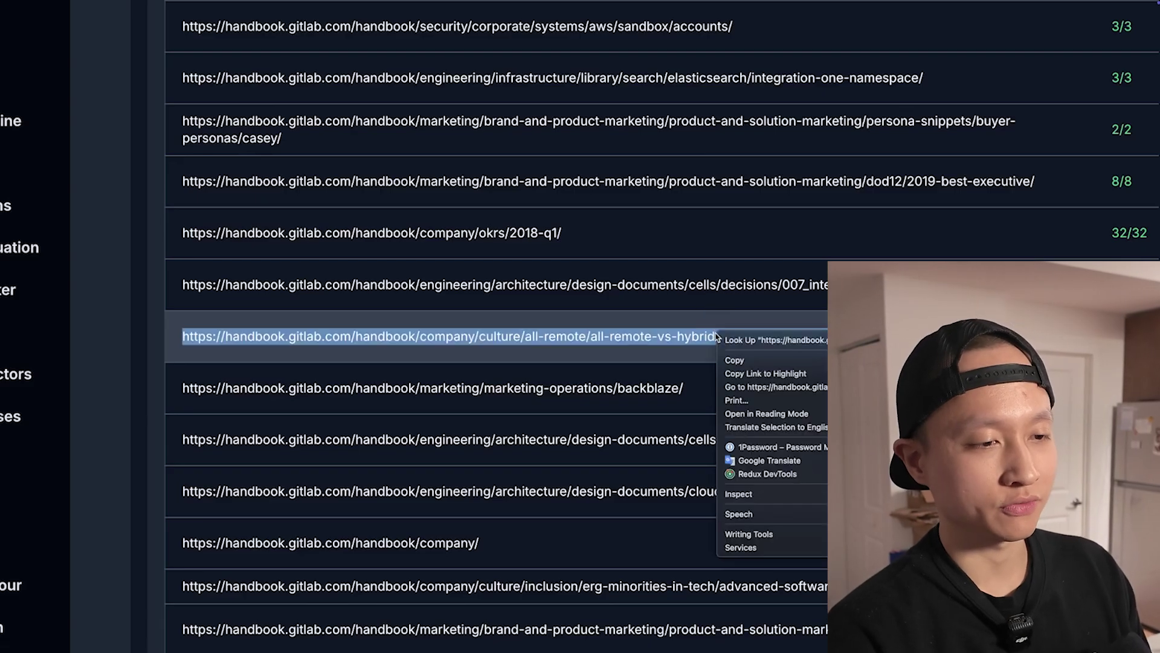
click(749, 386)
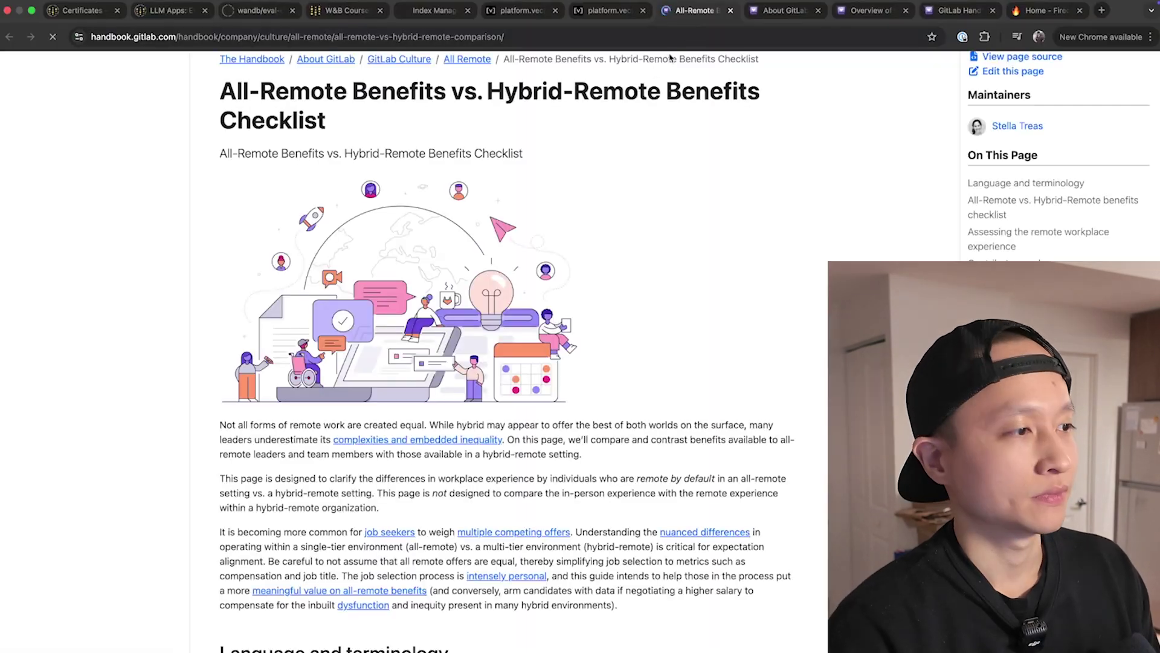
Skim the All-Remote Benefits vs. Hybrid-Remote Benefits Checklist page down to the "How to Manage a Remote Team" course description
scroll(537, 337, down, 7)
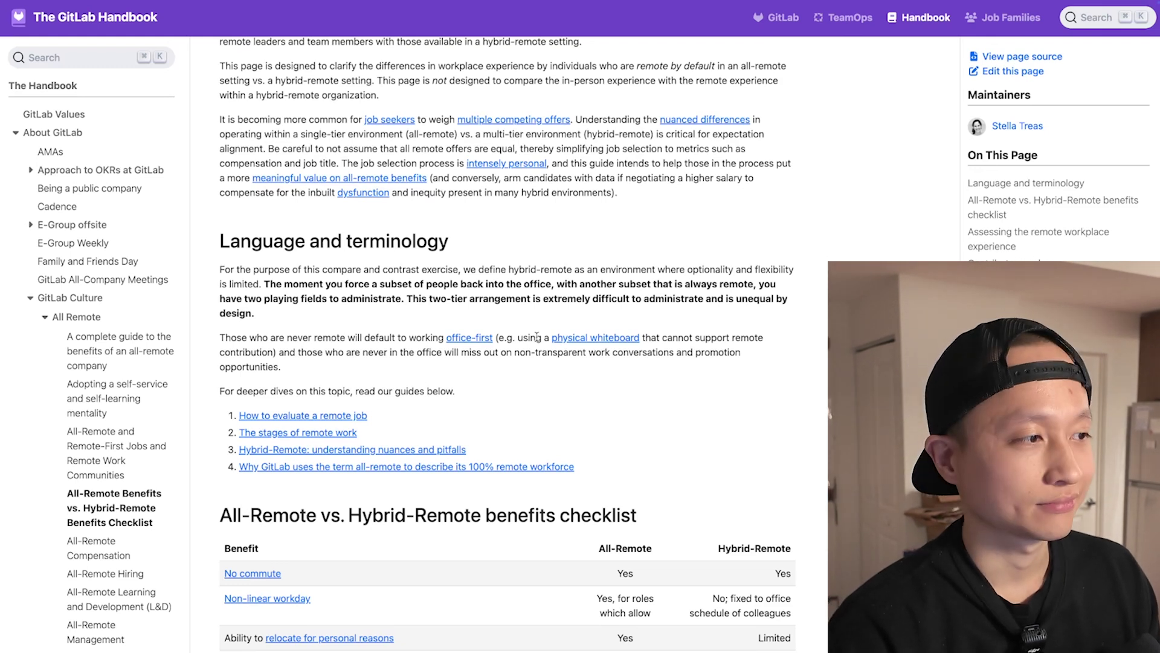
scroll(536, 337, down, 1)
scroll(537, 341, down, 1)
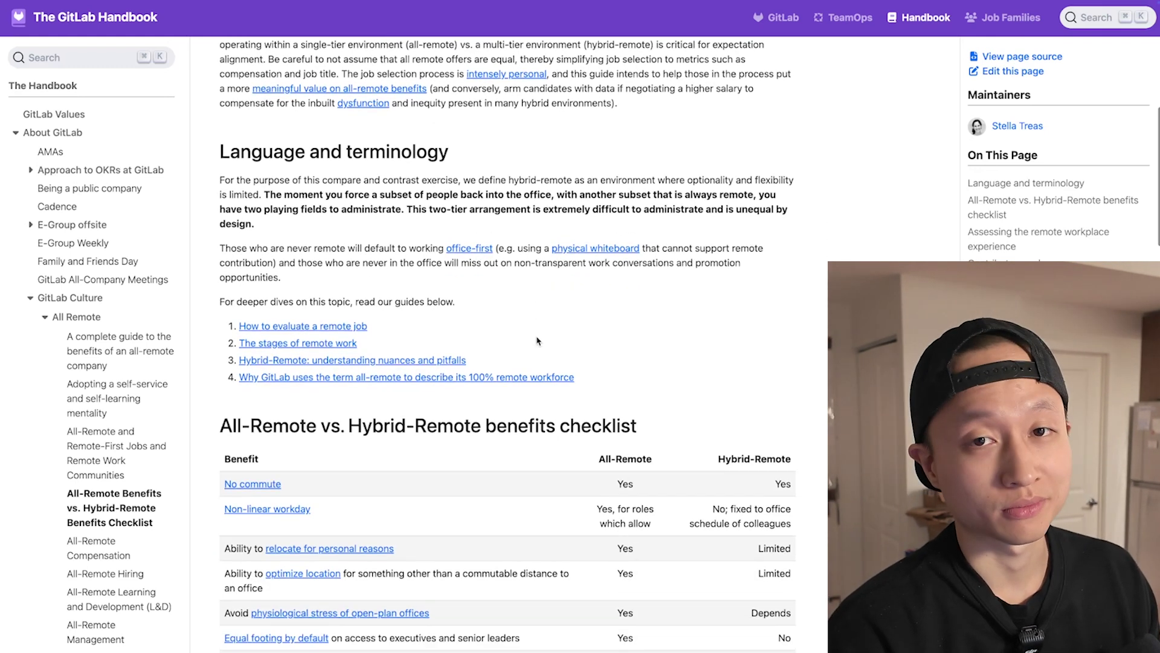
scroll(537, 340, down, 5)
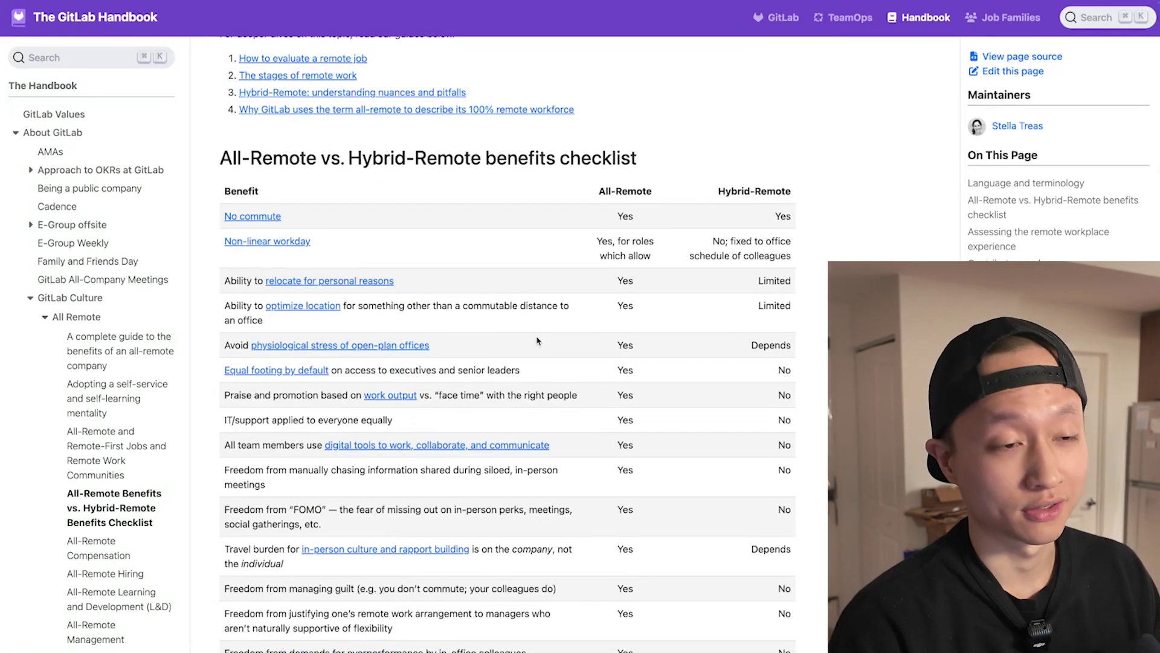
scroll(537, 340, down, 10)
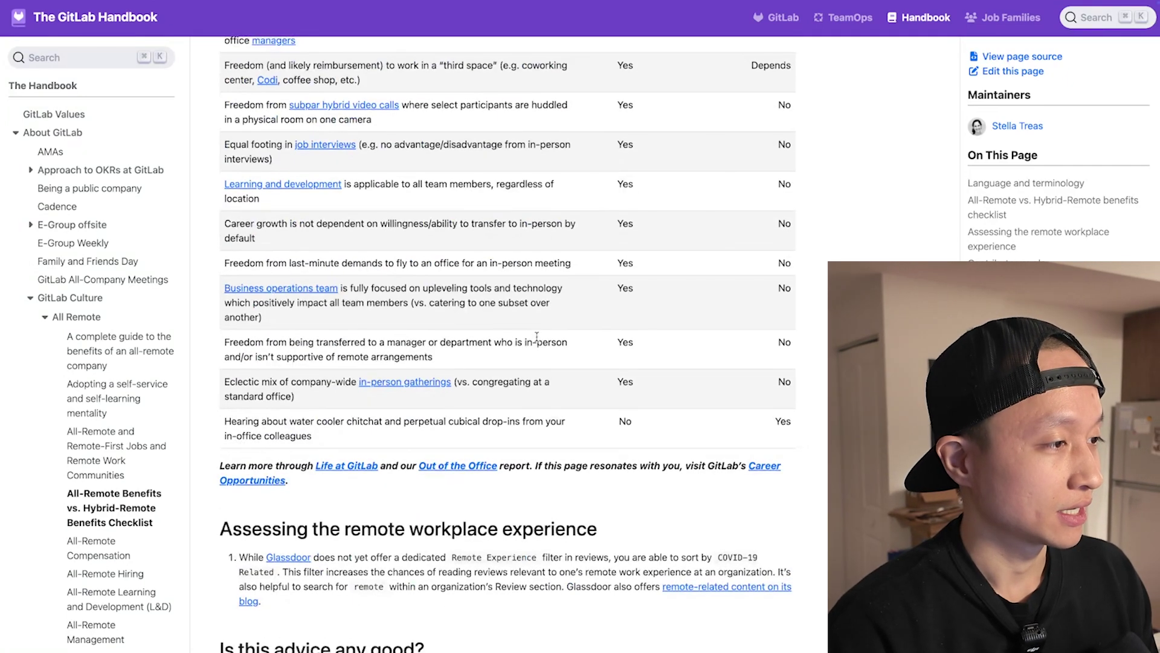
scroll(537, 337, down, 10)
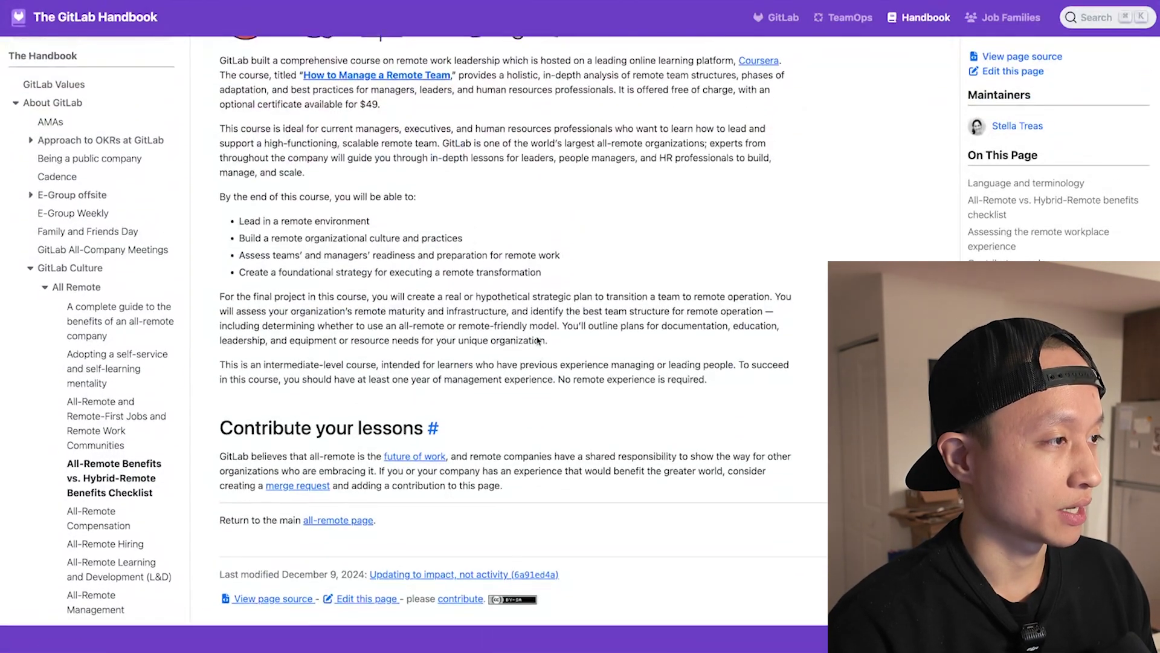
scroll(378, 228, up, 2)
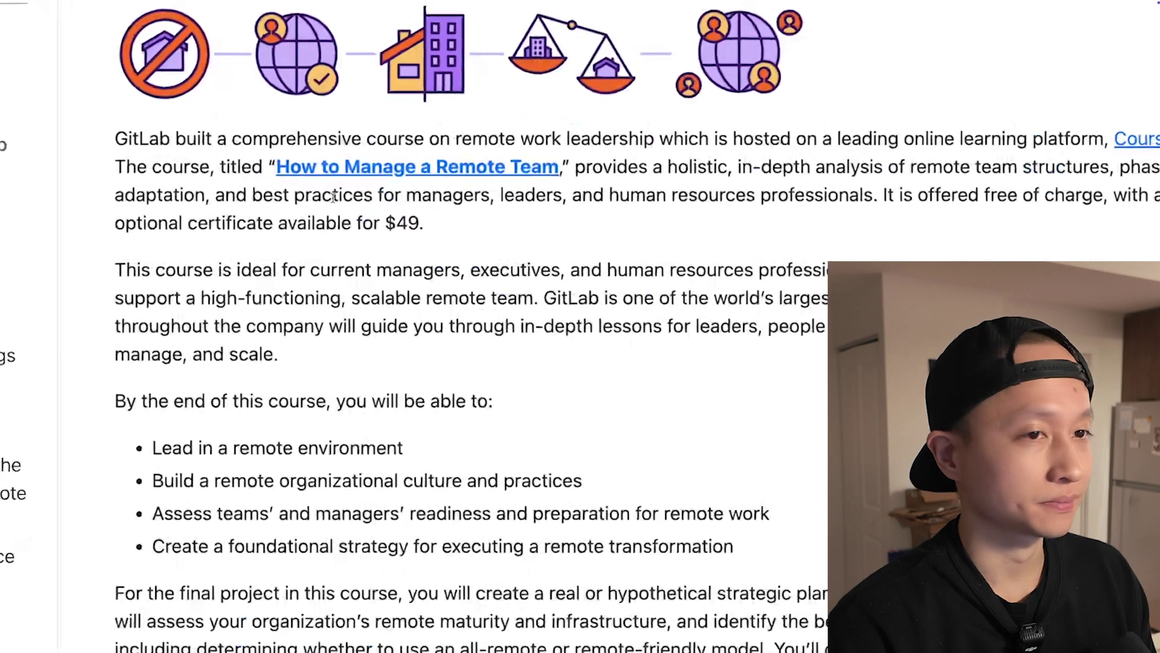
scroll(332, 197, down, 3)
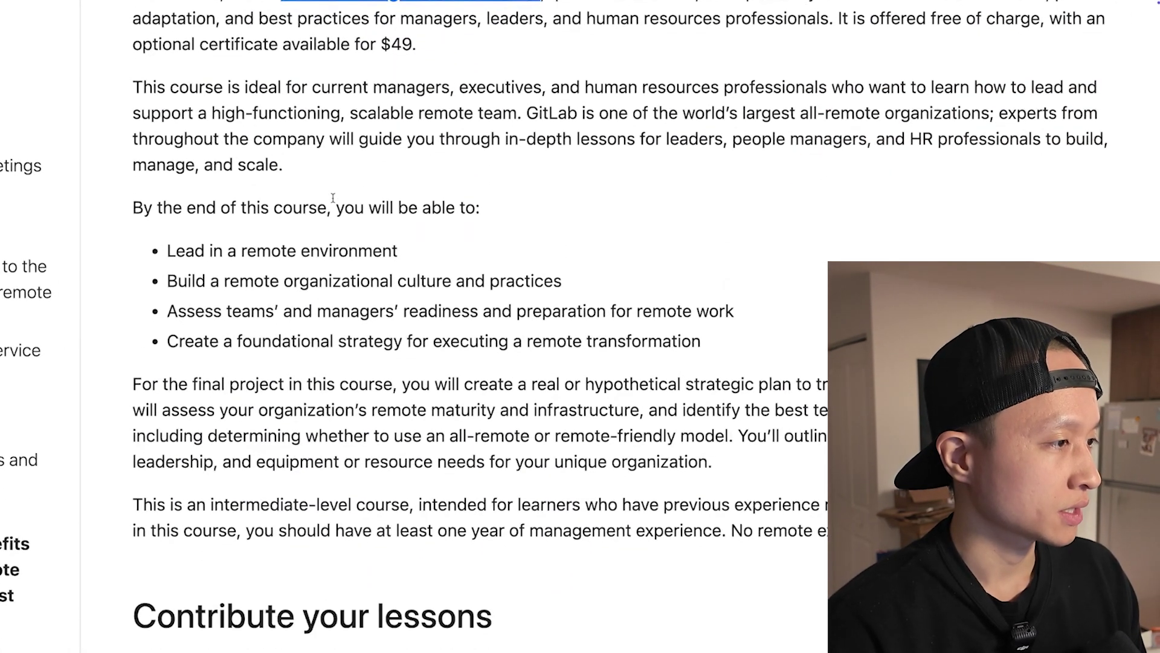
Highlight the line introducing the course outcomes and the paragraph about the final project in the remote team course description
drag(130, 211, 464, 209)
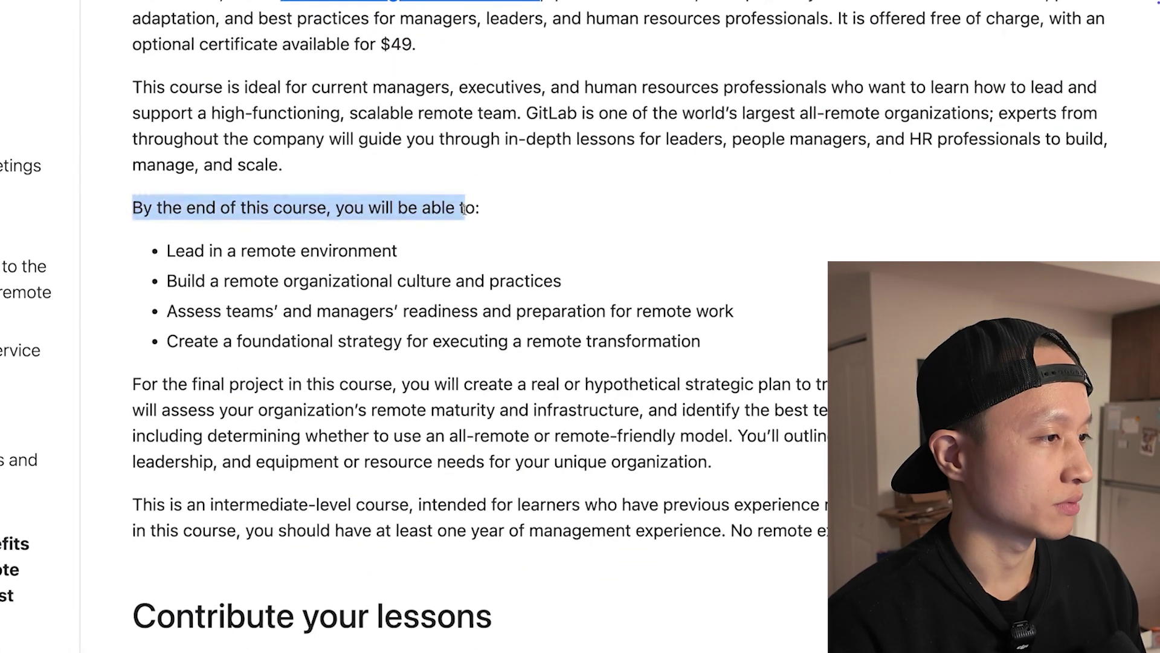
click(446, 303)
drag(183, 394, 741, 394)
click(617, 398)
click(797, 393)
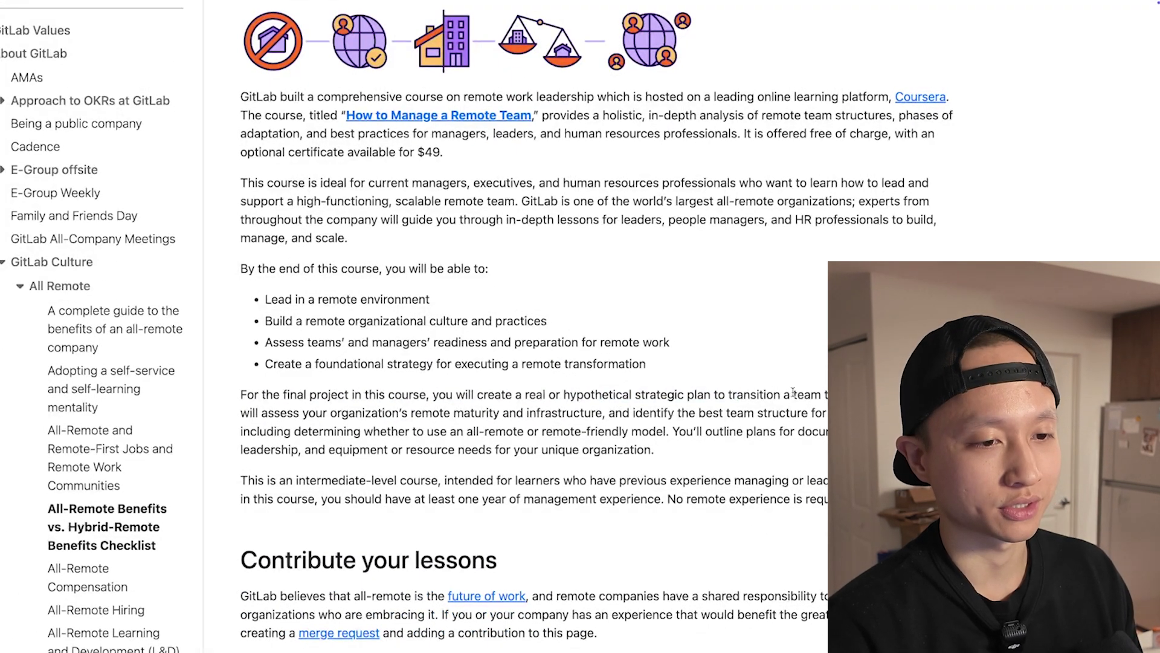
drag(825, 394, 542, 397)
click(542, 398)
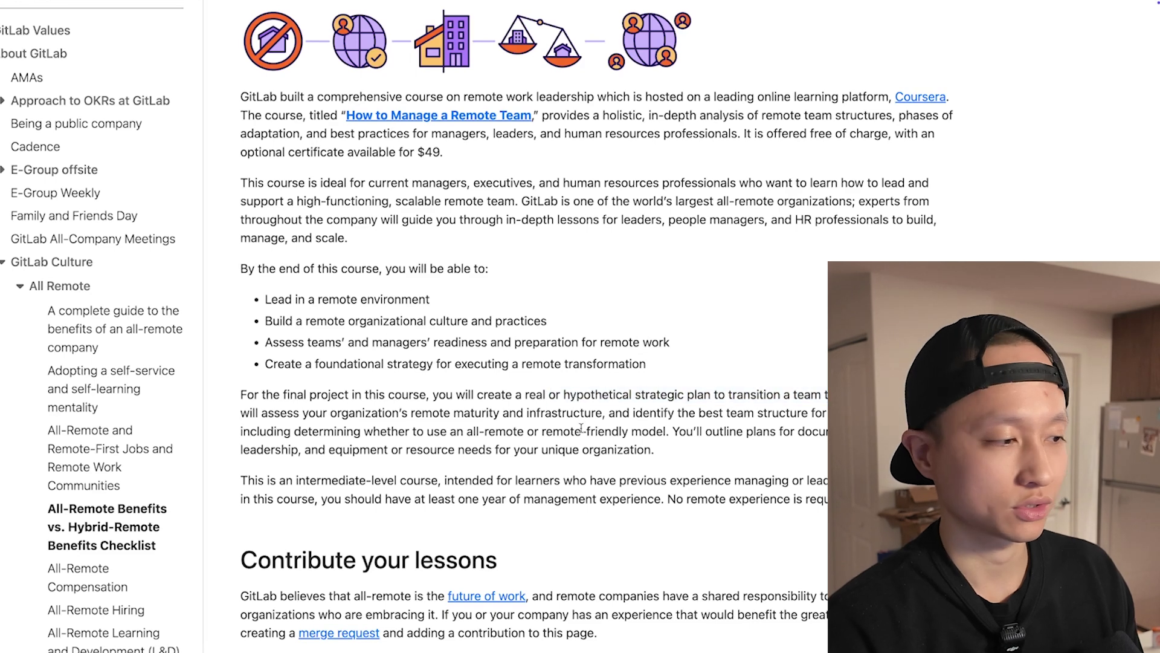
Examine the rest of the course description, including the course level paragraph, and review the page's other sections back to its beginning
scroll(582, 431, up, 6)
scroll(582, 432, down, 7)
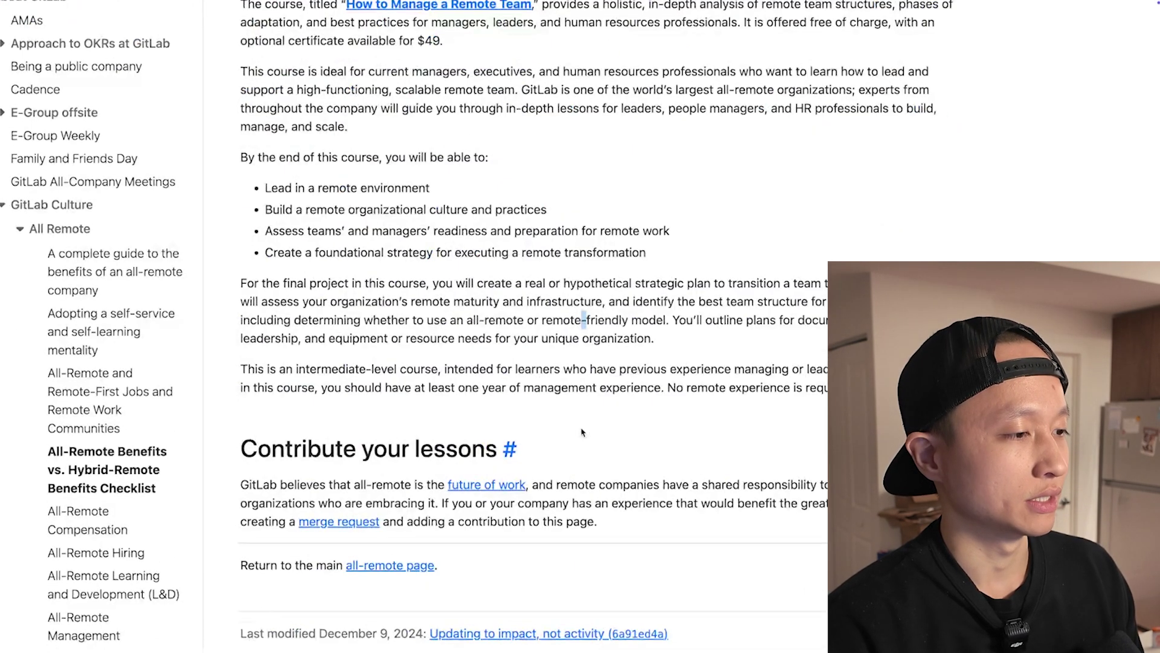
drag(443, 368, 526, 432)
click(526, 432)
scroll(526, 432, up, 3)
scroll(548, 265, up, 4)
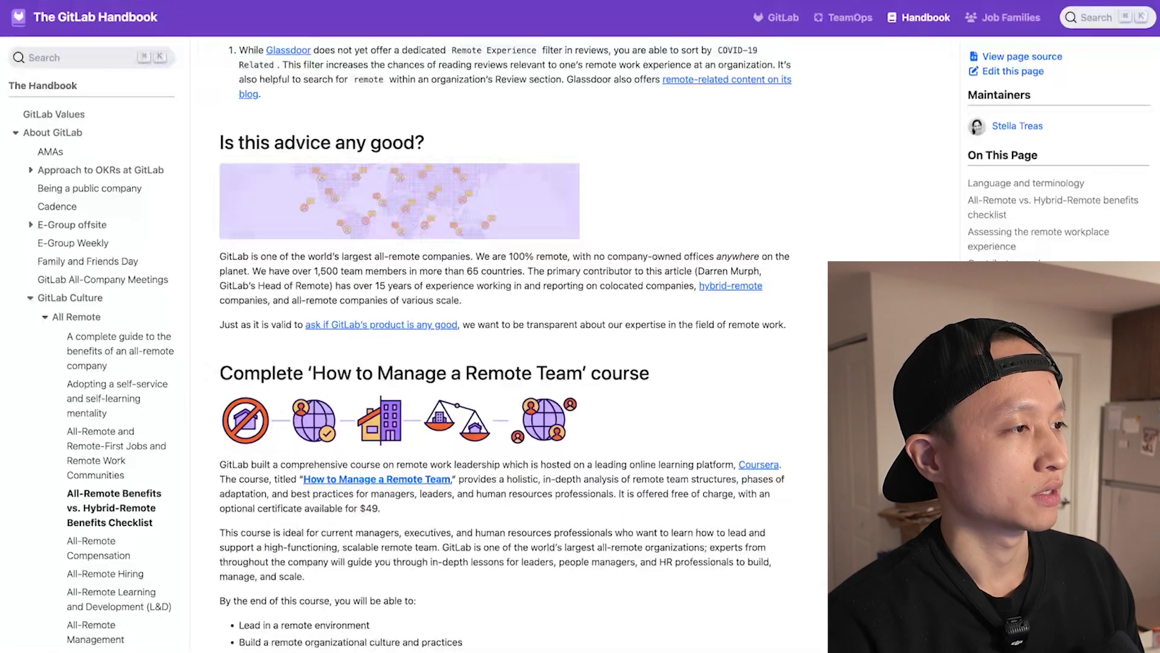
scroll(548, 266, down, 12)
scroll(548, 266, up, 6)
scroll(548, 265, up, 10)
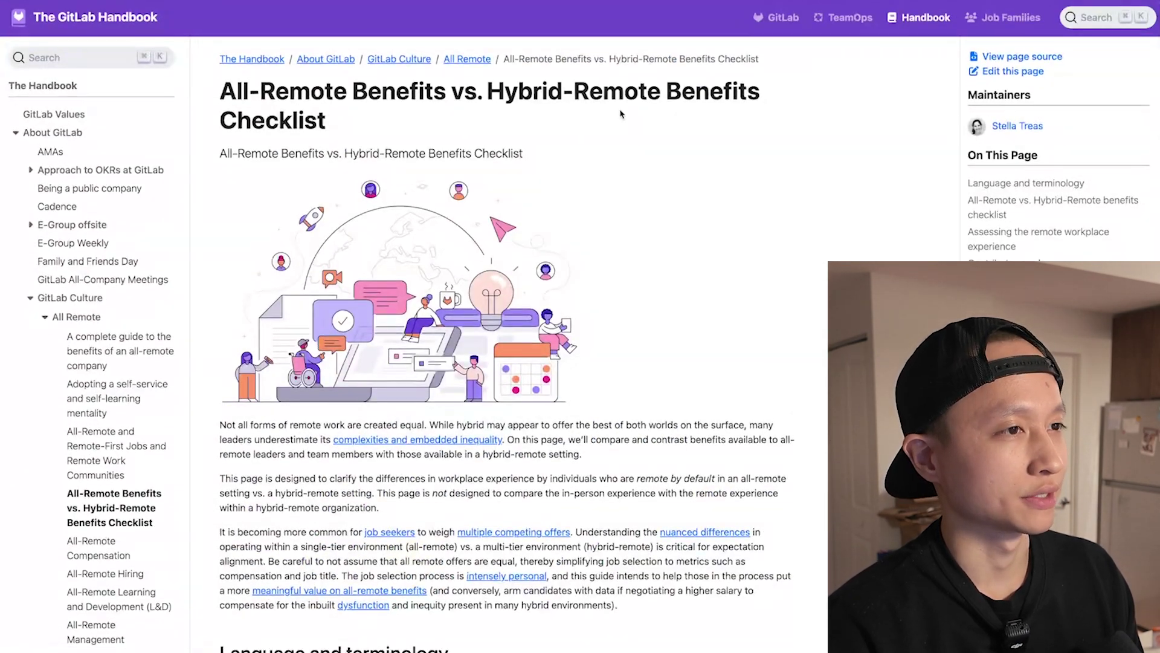
Return to the RAG Sandbox and submit the question "what level of difficulty is the remote work course" in place of the old one
mouse_move(522, 26)
click(599, 28)
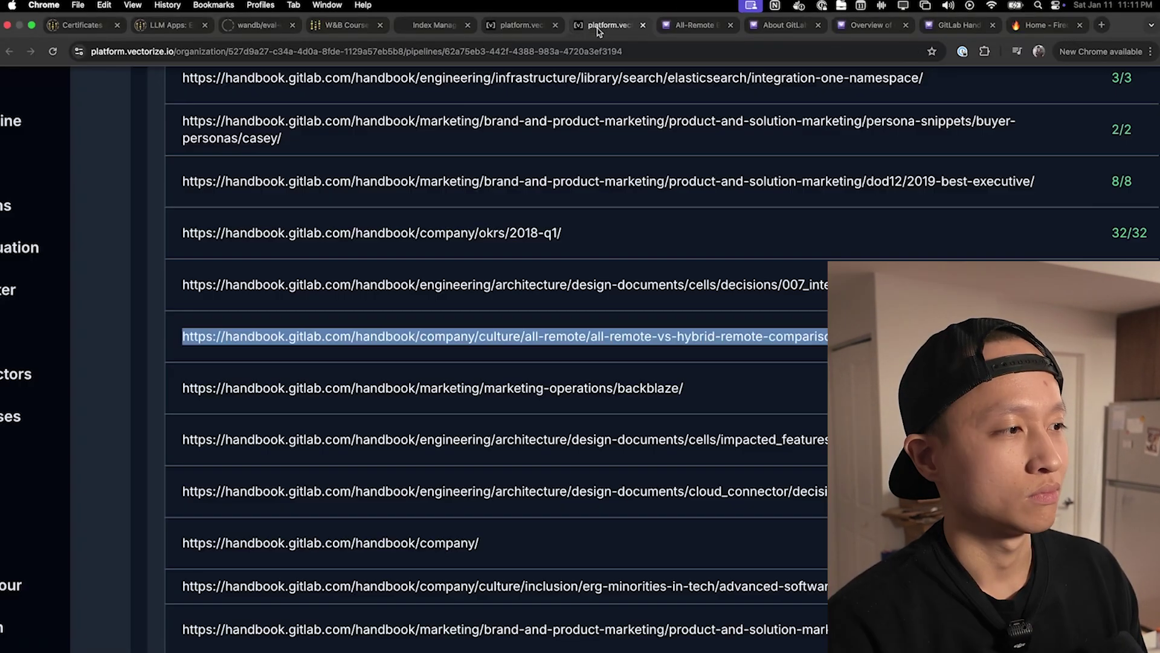
click(519, 26)
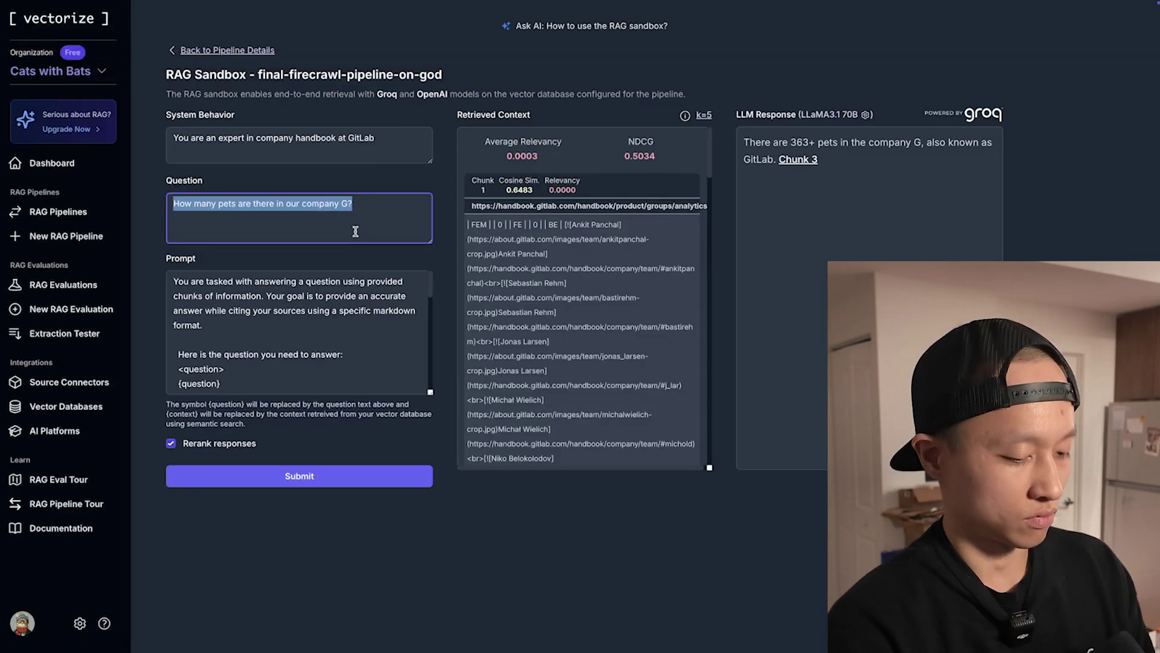
text(what)
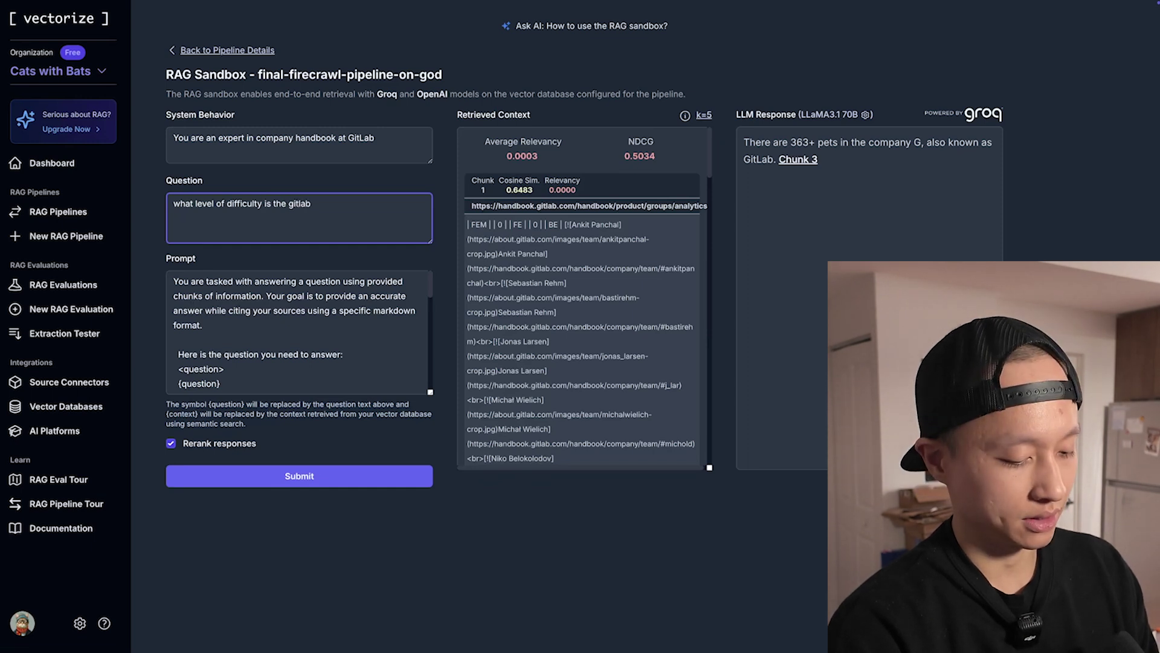
text(level of difficulty is the)
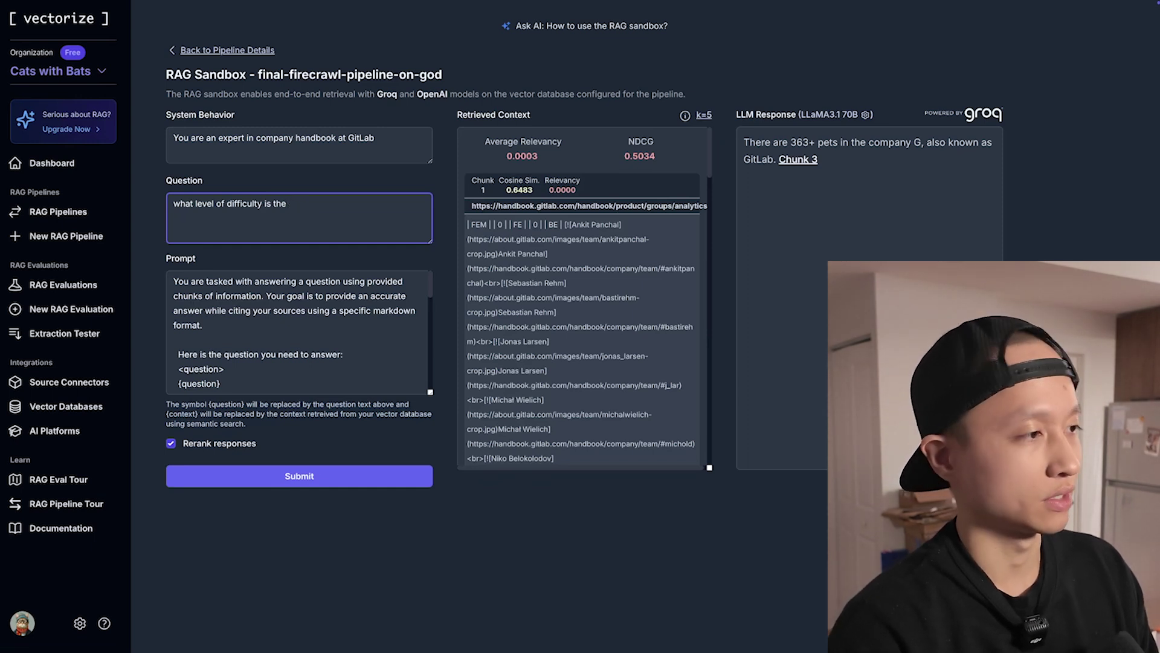
text( remote work c)
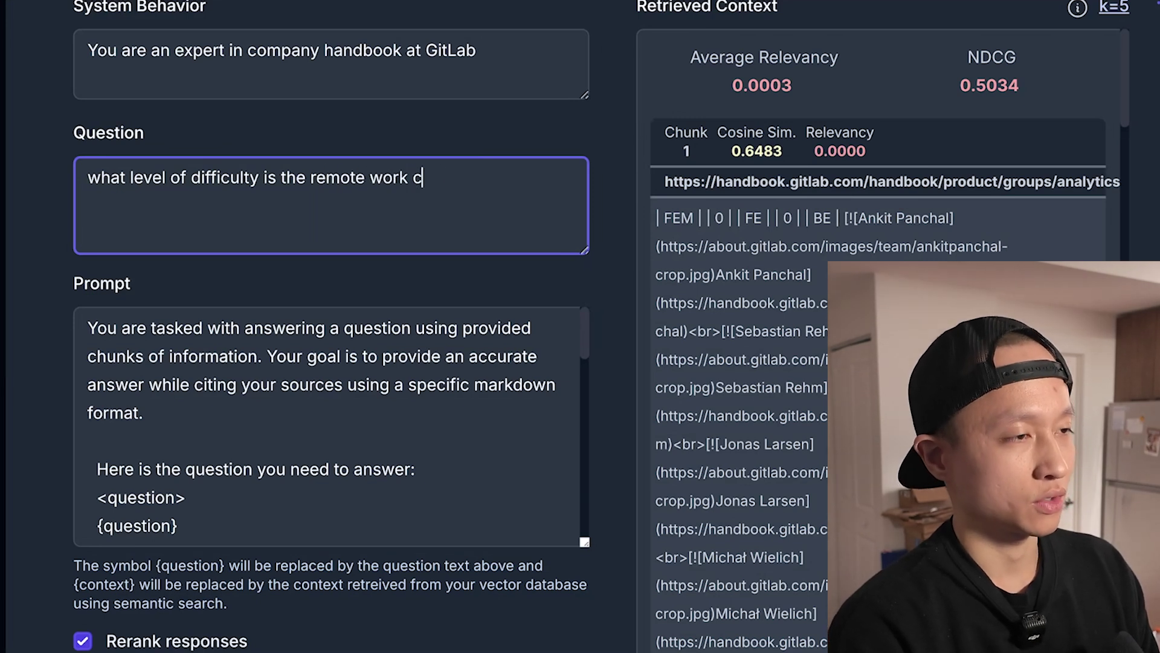
text(ourse)
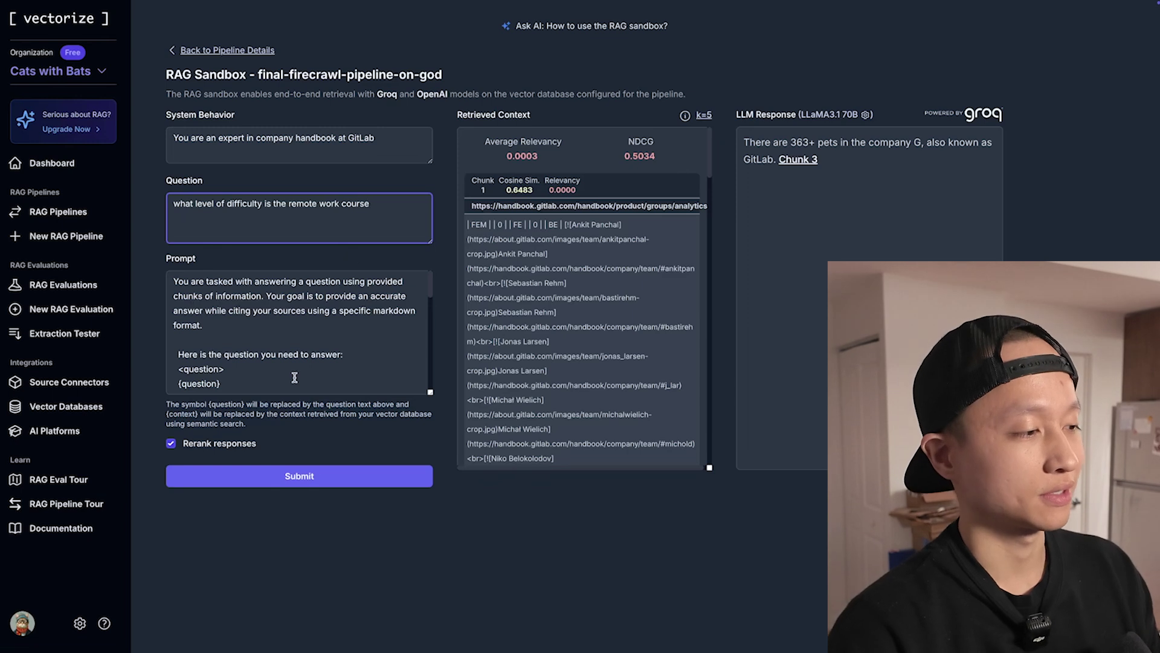
click(317, 476)
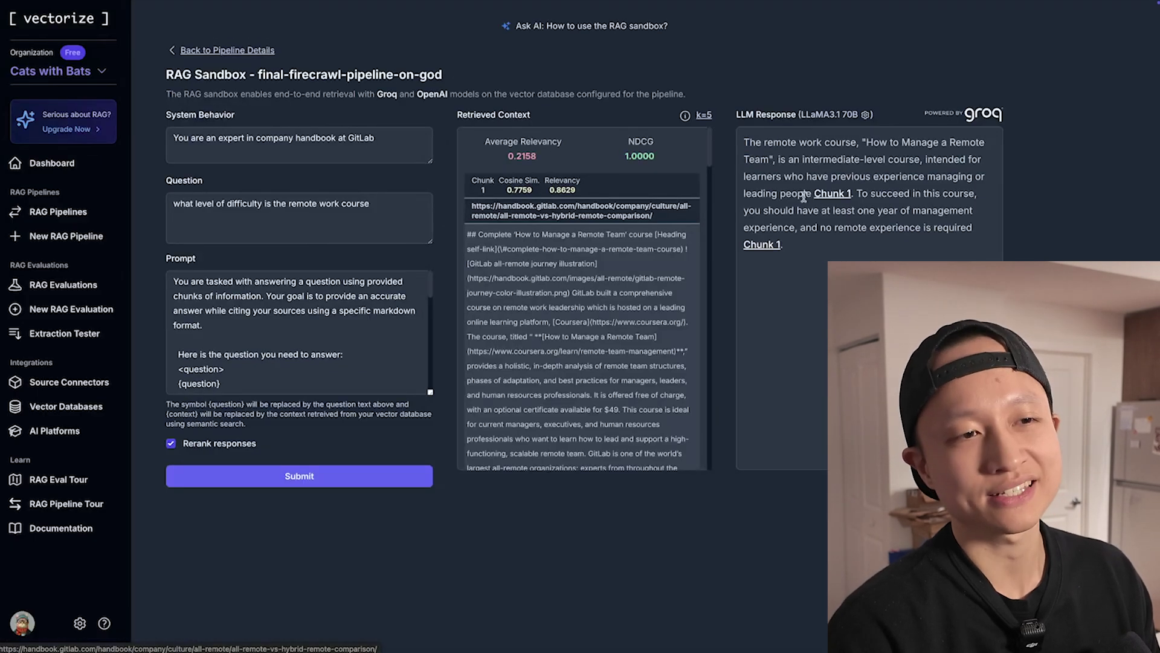
Open the answer's cited Chunk 1 source in a new browser tab, check its course level paragraph, and return to the sandbox
right_click(701, 225)
click(840, 202)
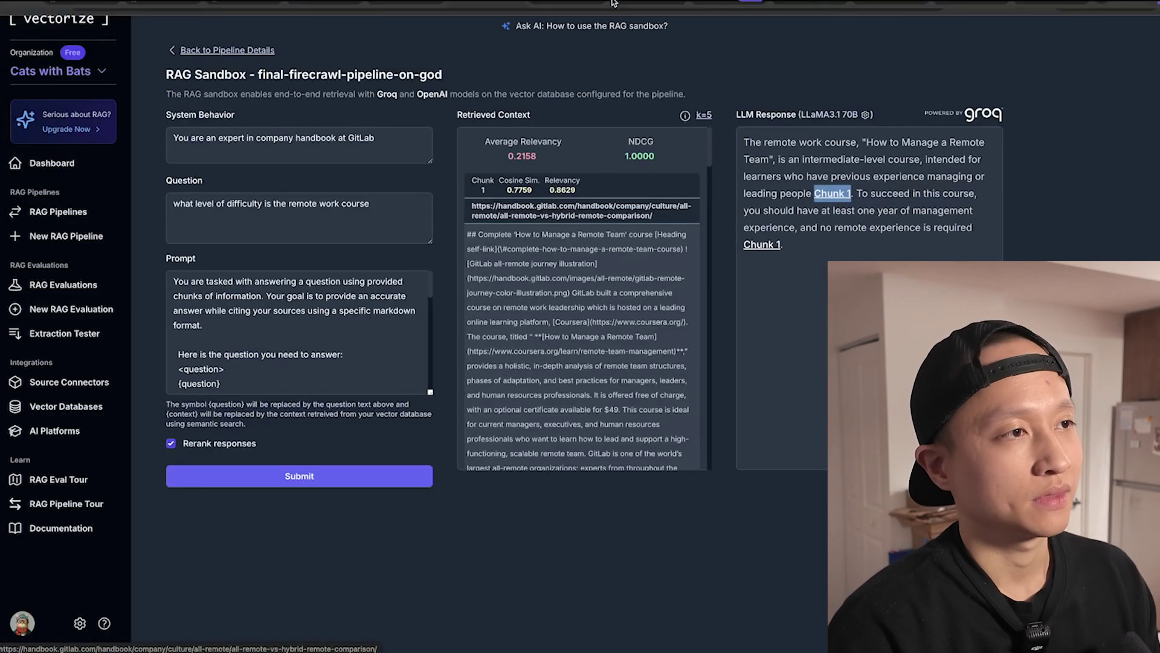
key(ctrl+Tab)
scroll(602, 296, down, 20)
scroll(601, 296, down, 5)
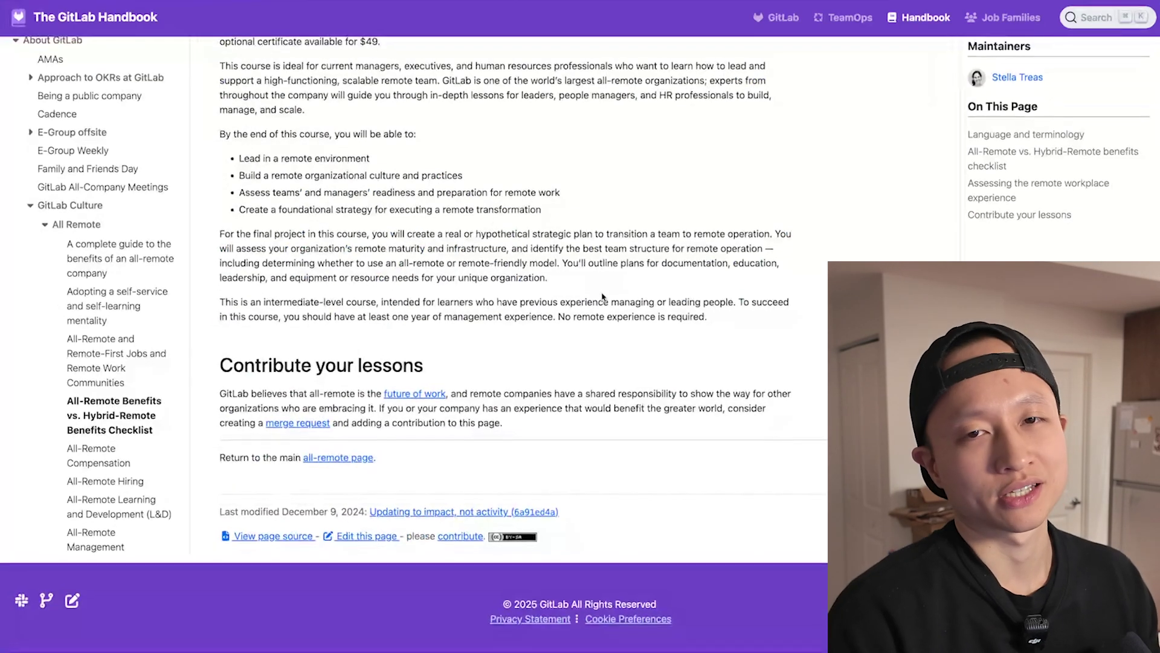
scroll(601, 296, up, 5)
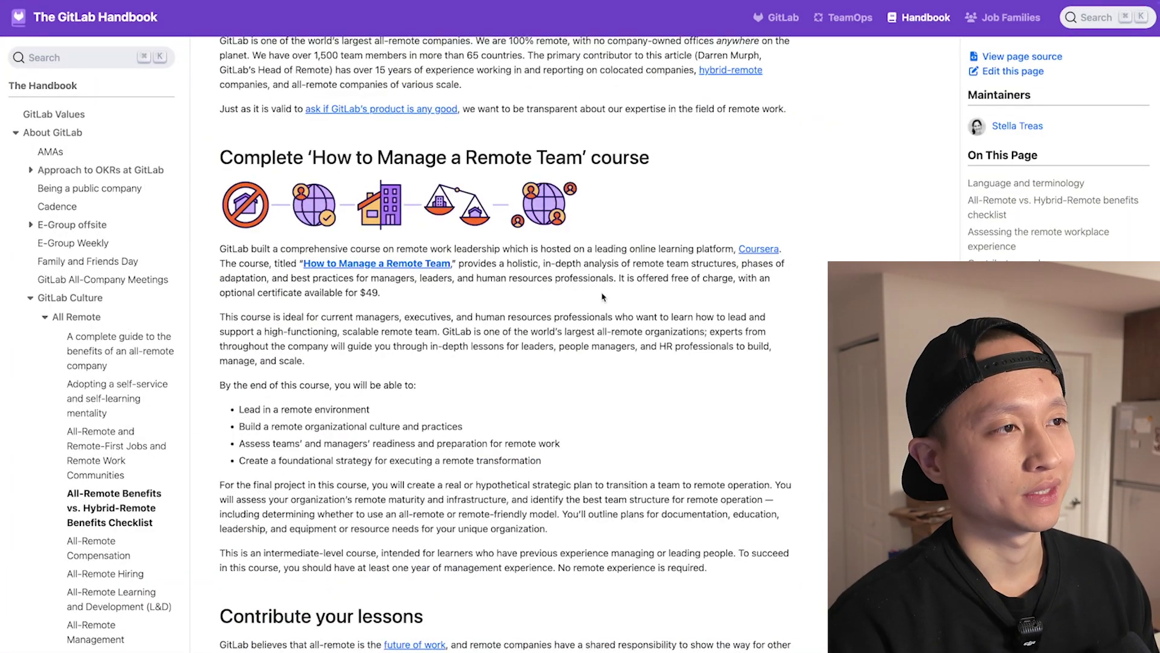
click(483, 18)
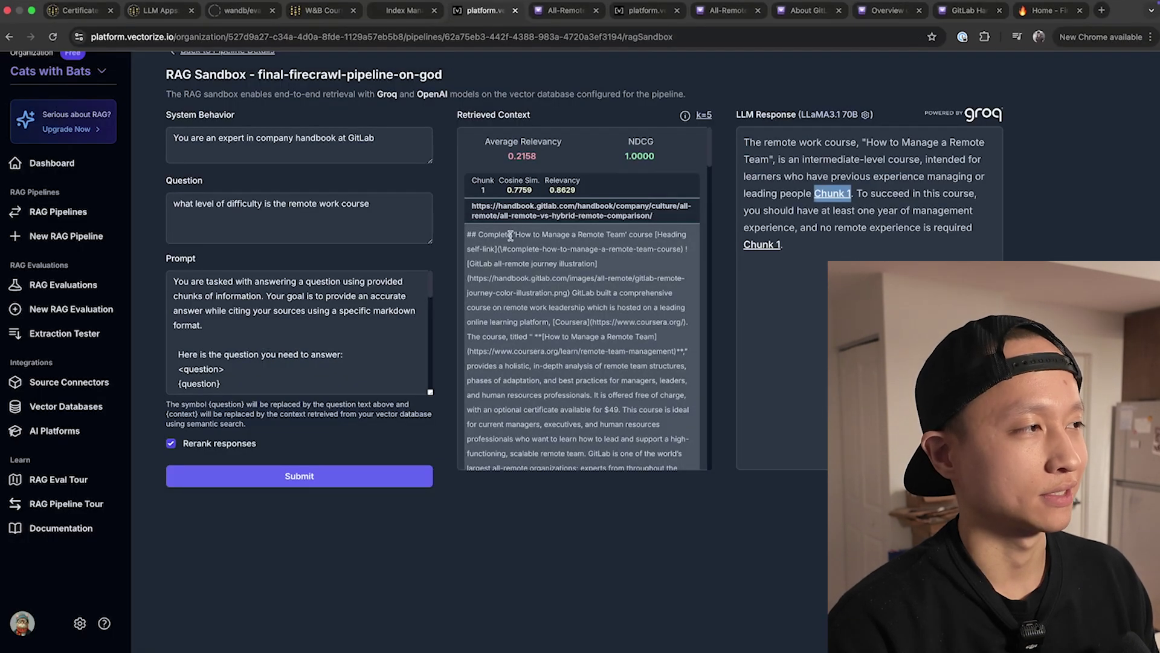
Leave the sandbox for the pipeline's connection details and examine the question, numResults and rerank parameters in the cURL usage example
click(229, 50)
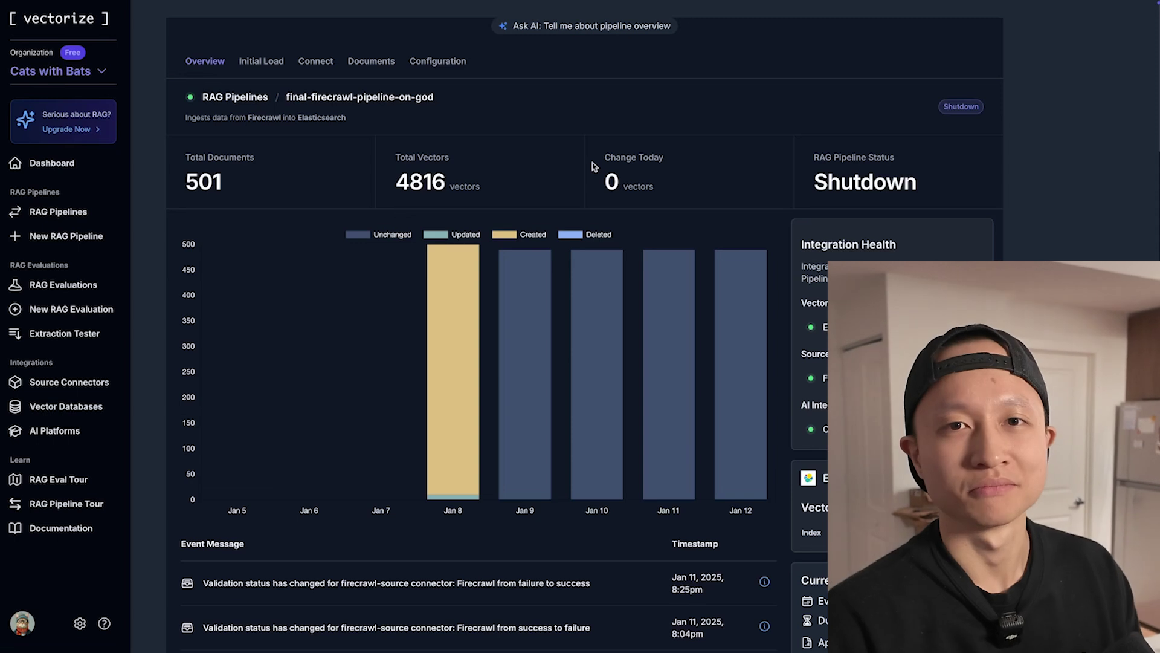
click(310, 65)
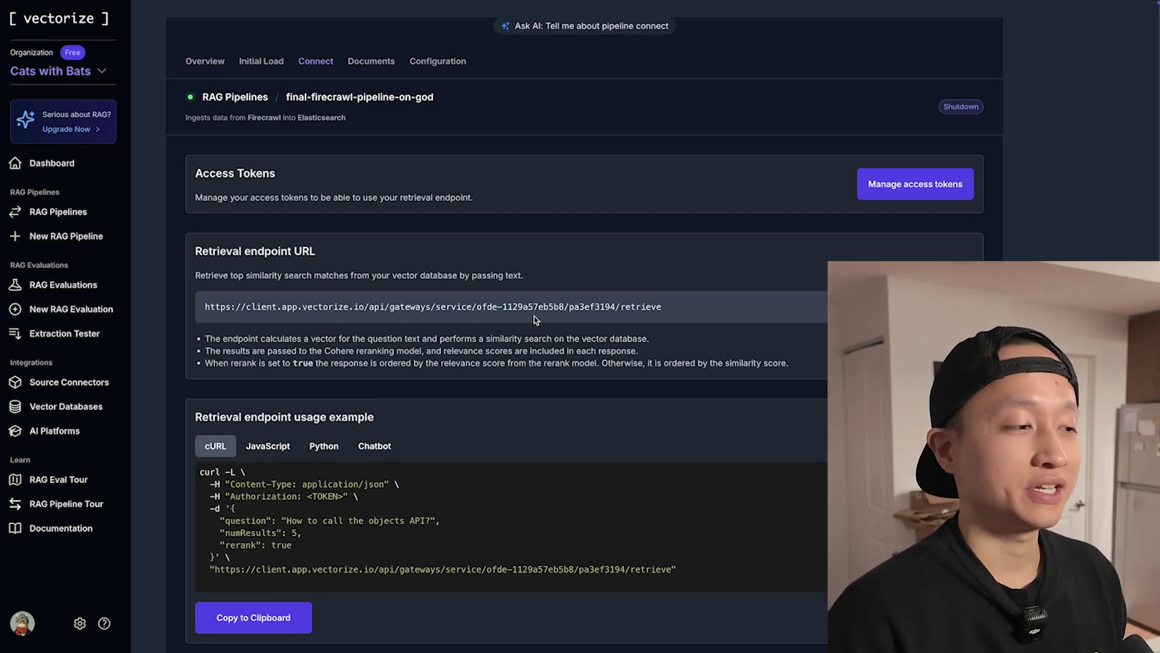
scroll(291, 457, down, 1)
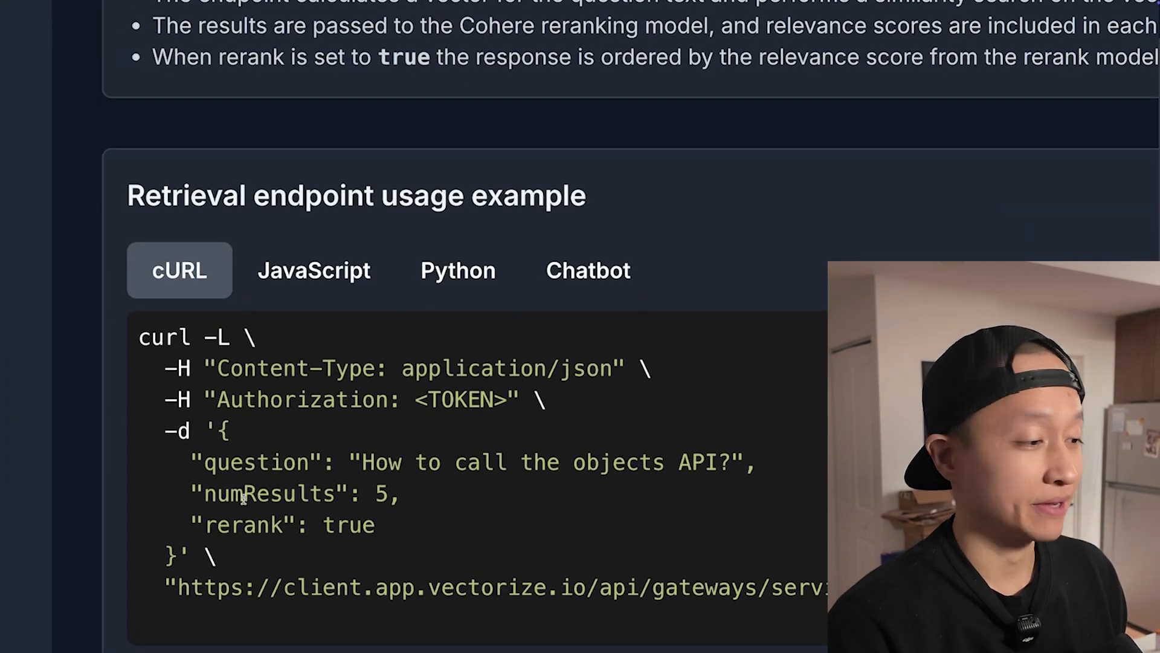
double_click(260, 541)
triple_click(277, 523)
click(435, 513)
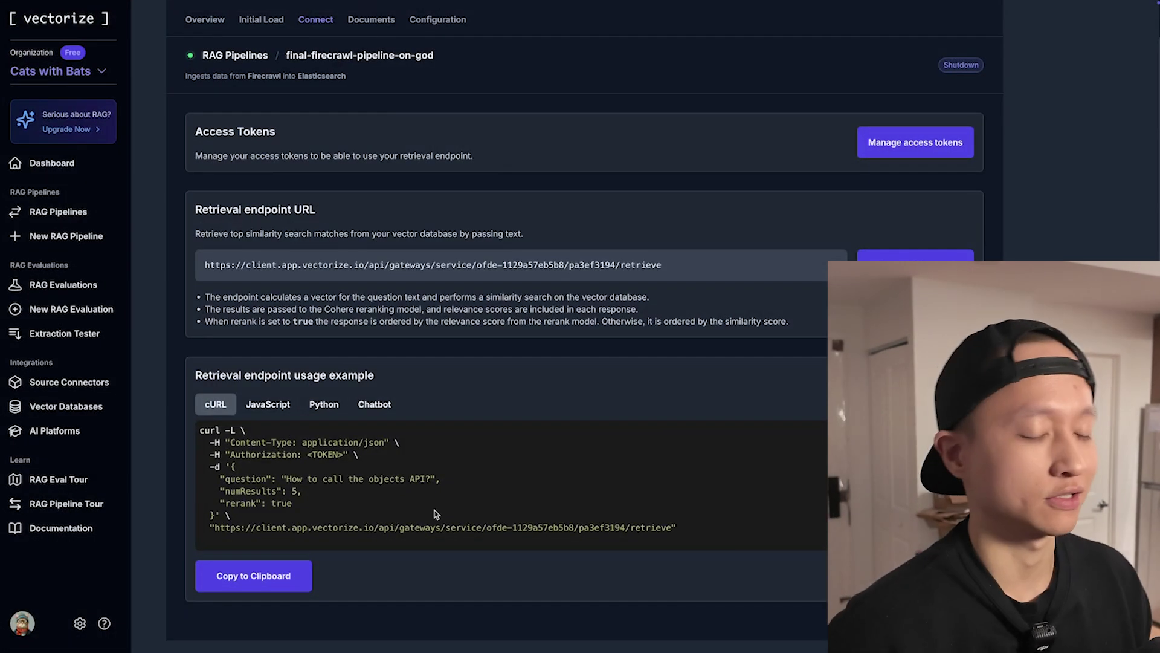
scroll(434, 510, up, 1)
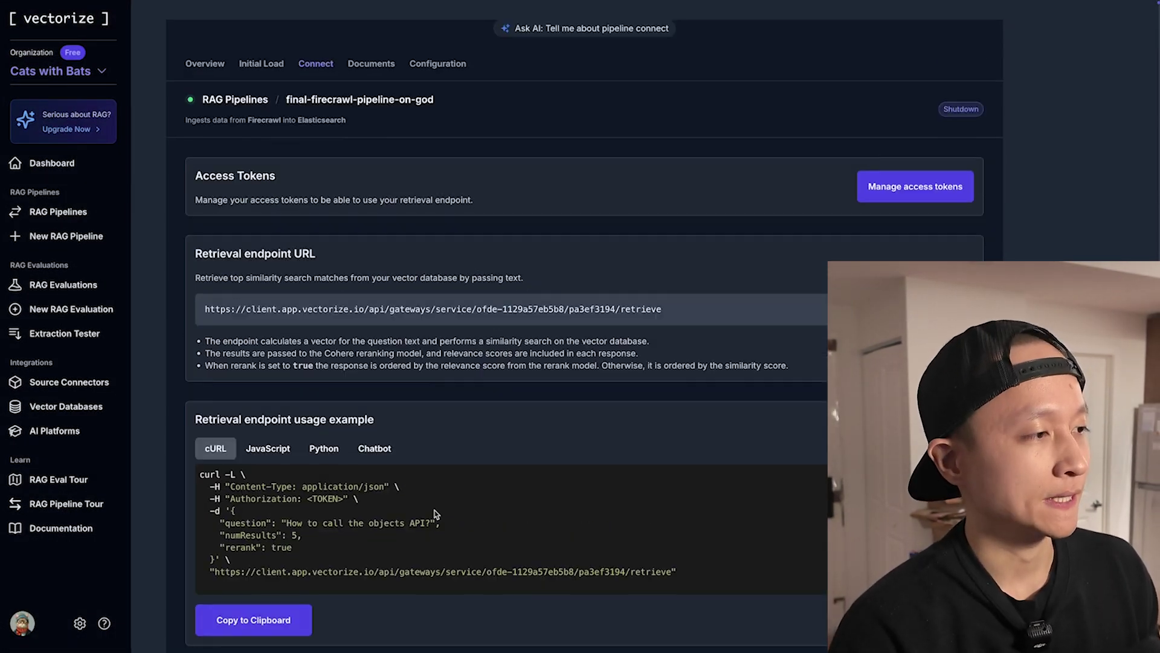
Inspect the pipeline's retrieval endpoint URL by highlighting parts of it, then clear the selection
double_click(605, 307)
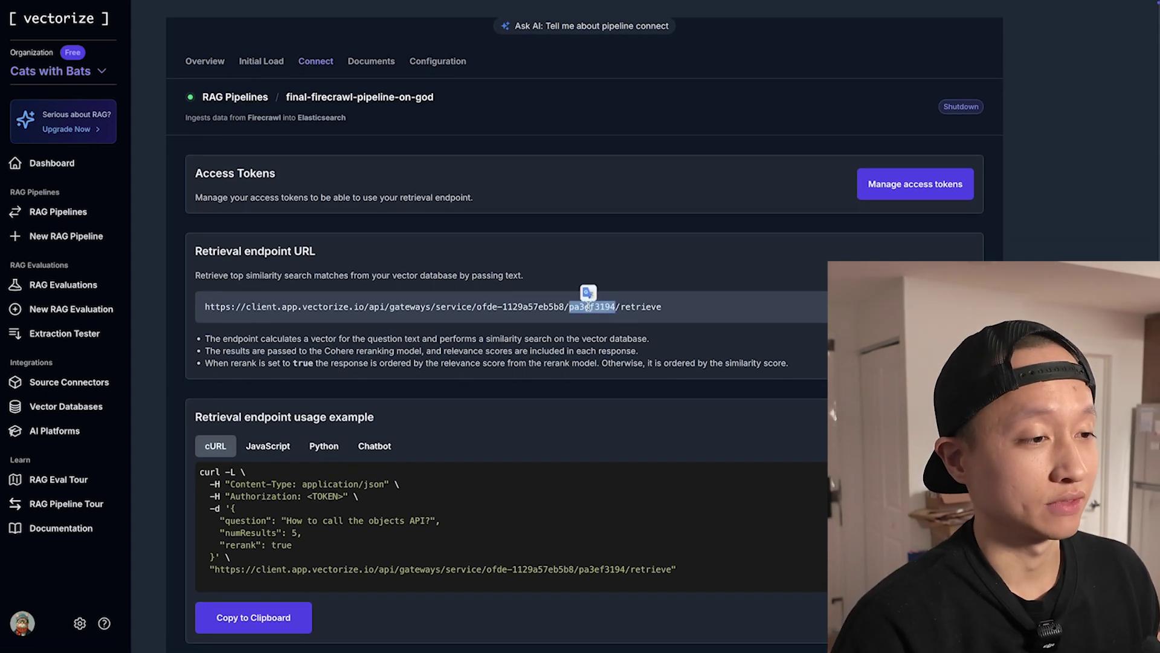
click(575, 307)
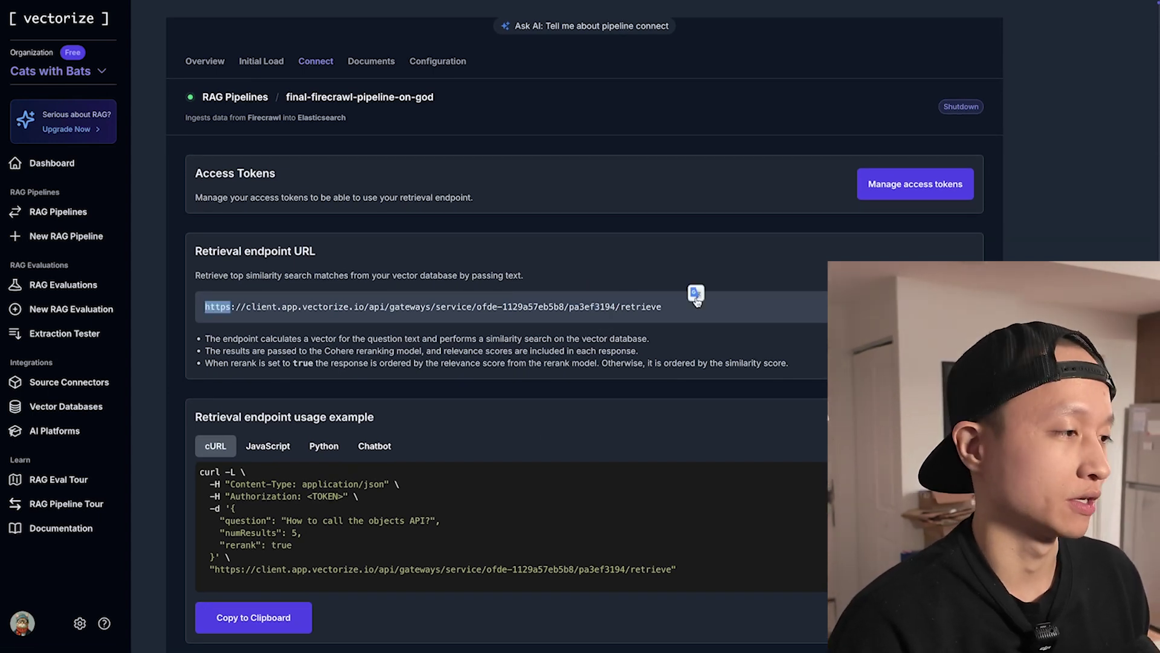
double_click(574, 307)
click(616, 273)
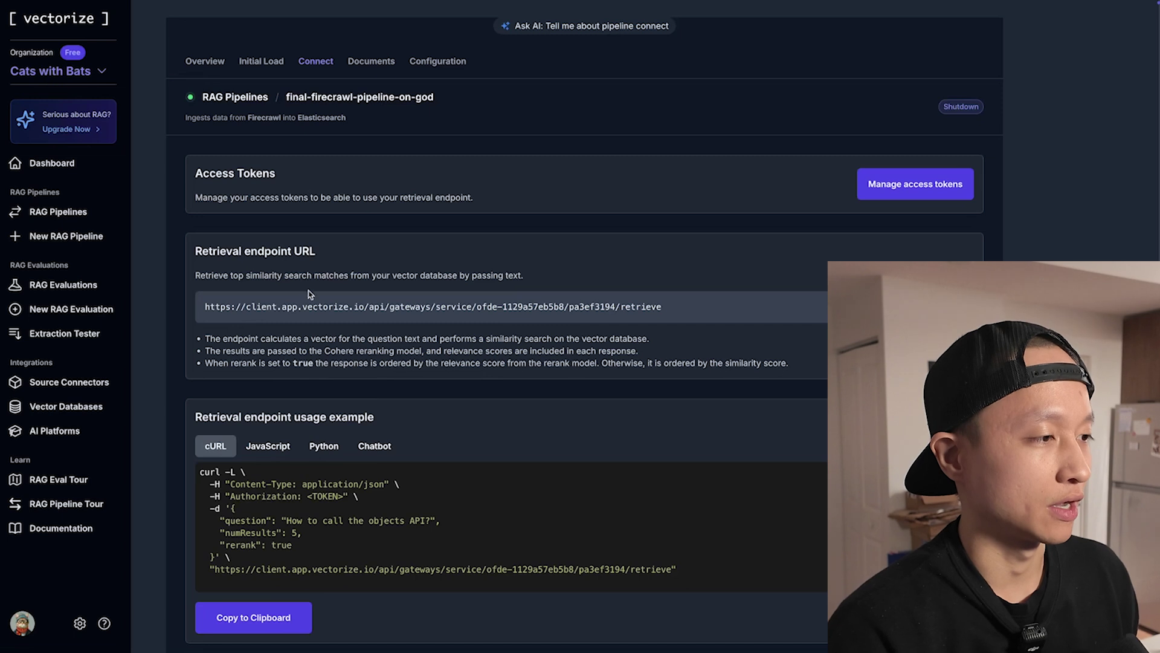